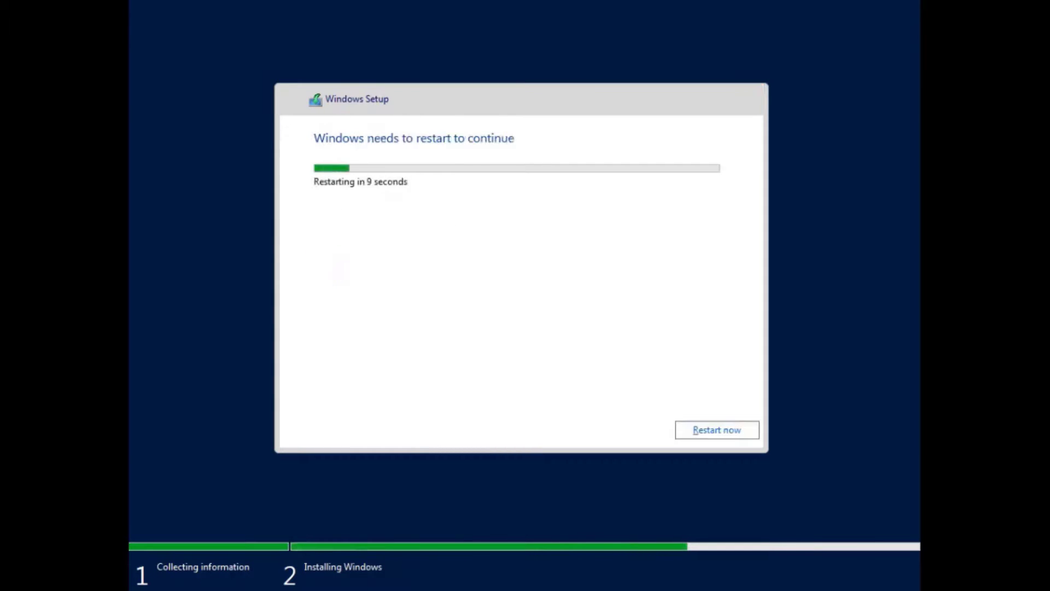
Step: Restart to continue the Windows installation and set the password of the built-in administrator account
left_click(705, 430)
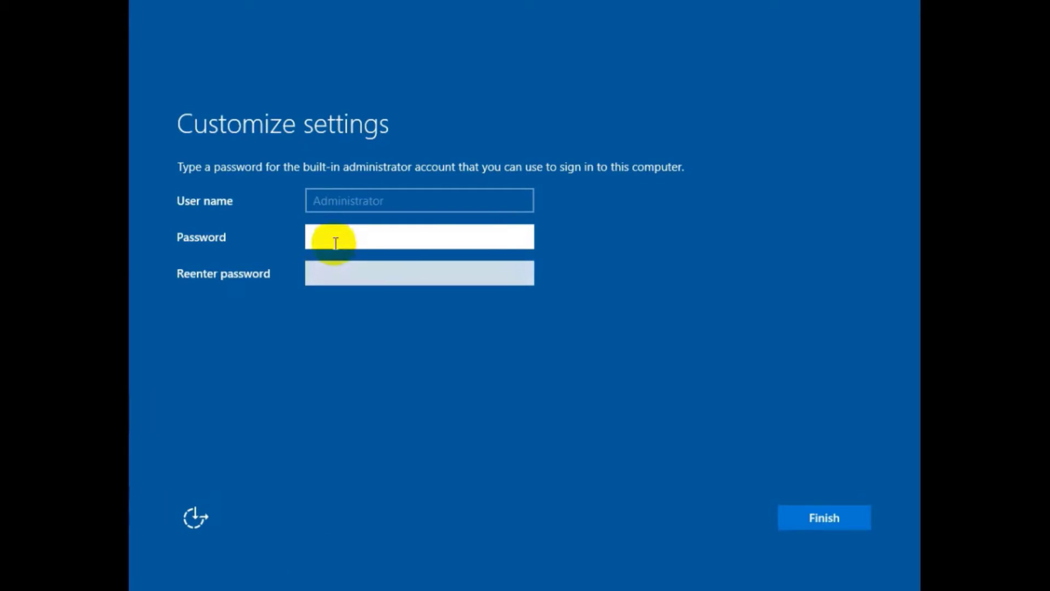
type("********")
key("Tab")
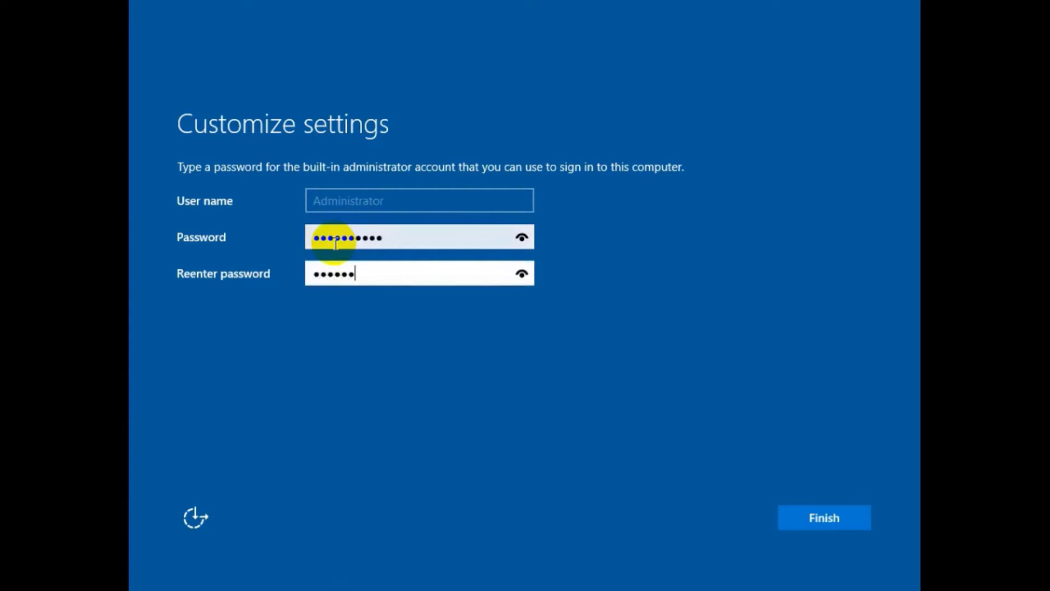
key("Return")
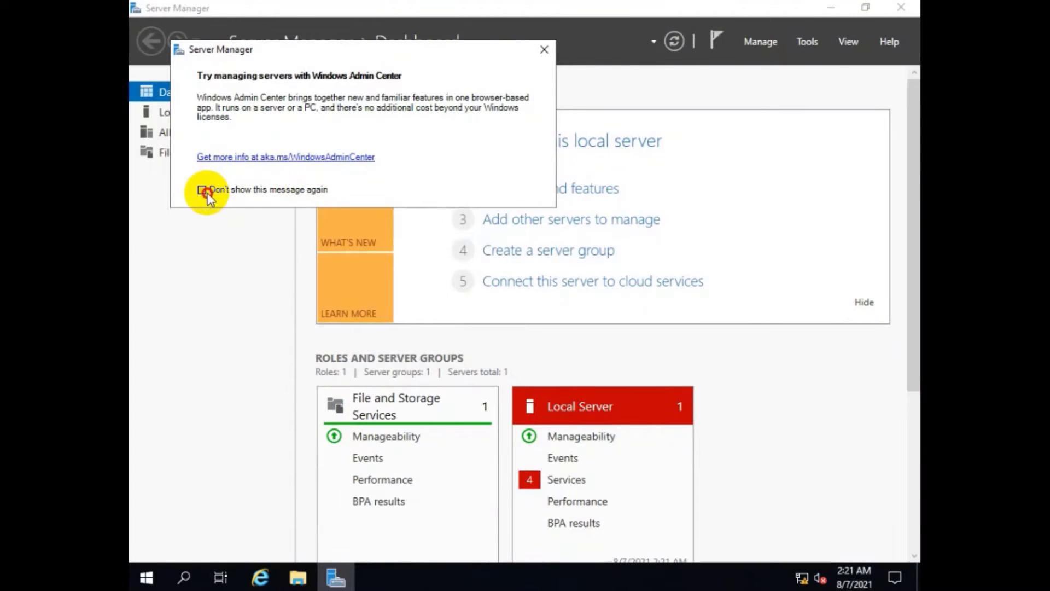
Step: Permanently dismiss the Windows Admin Center message and open the local server's computer name settings
left_click(207, 191)
left_click(545, 50)
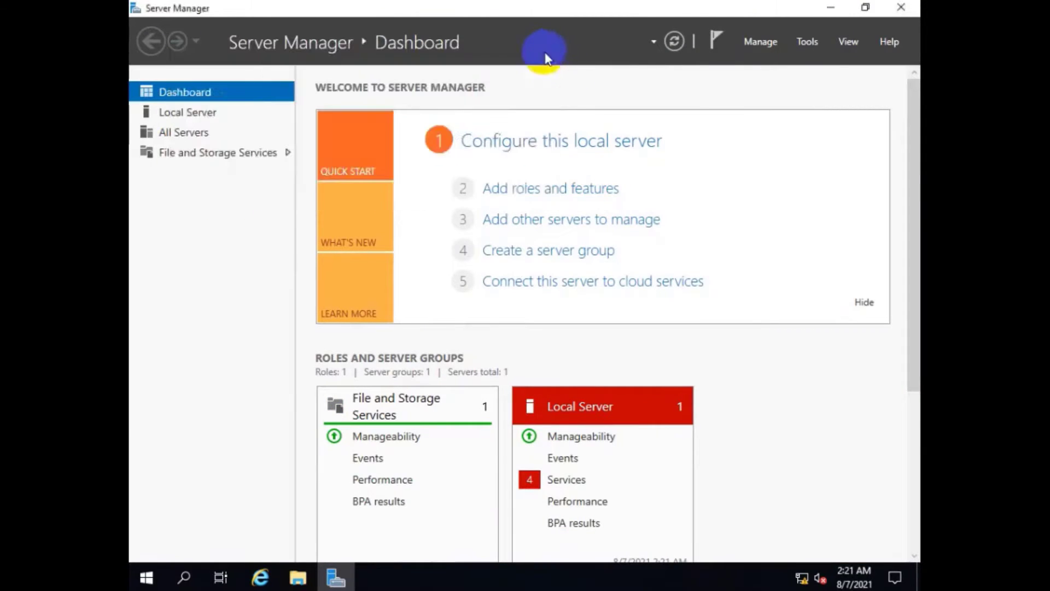
left_click(334, 163)
left_click(189, 115)
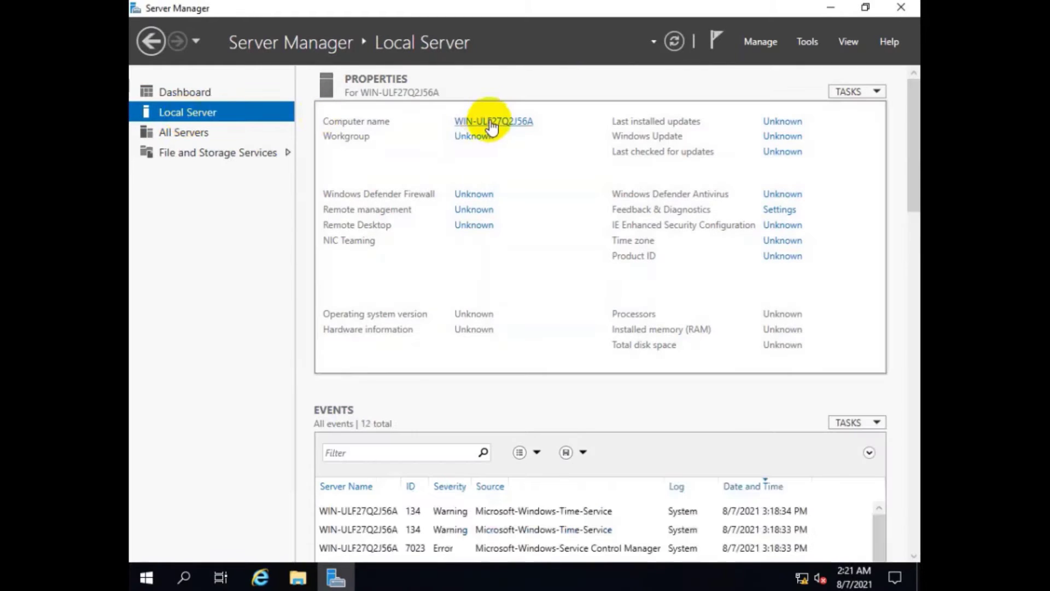
left_click(491, 121)
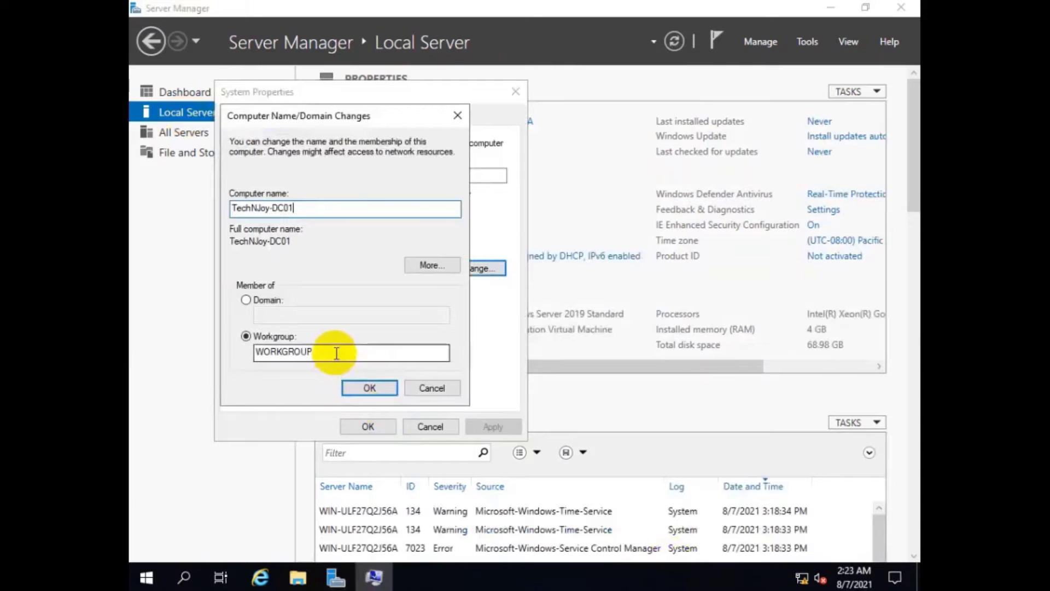
Step: Set the server's time zone to (UTC+06:00) Dhaka and refresh the local server properties
left_click(857, 243)
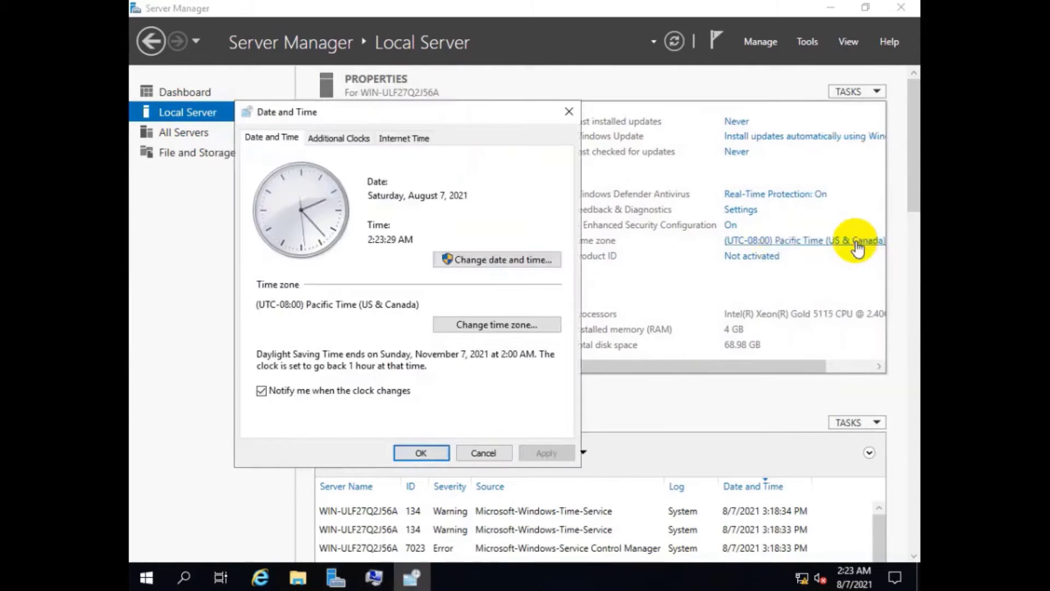
left_click(486, 259)
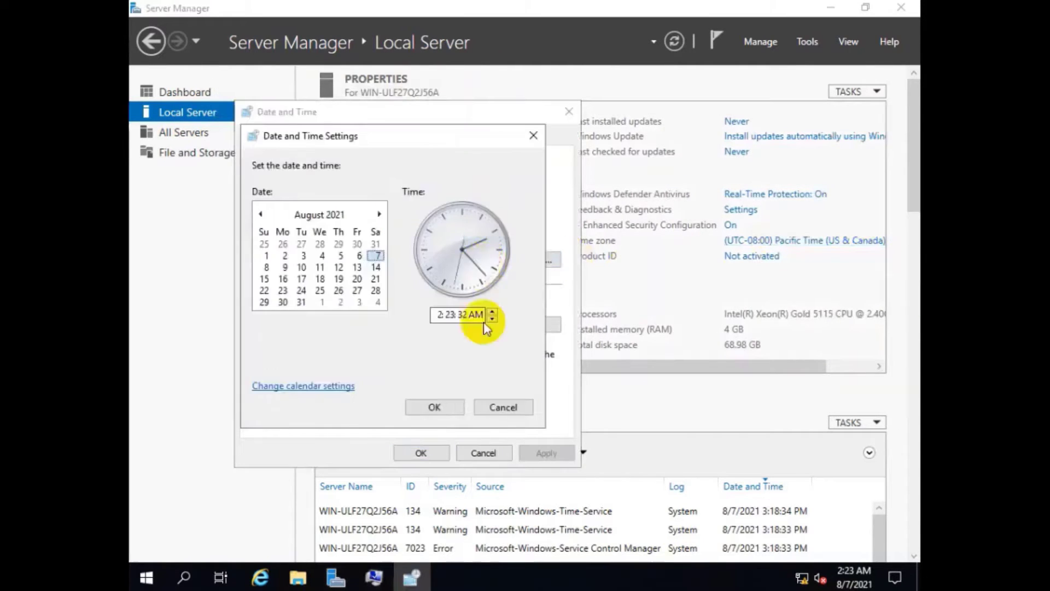
left_click(501, 411)
left_click(494, 324)
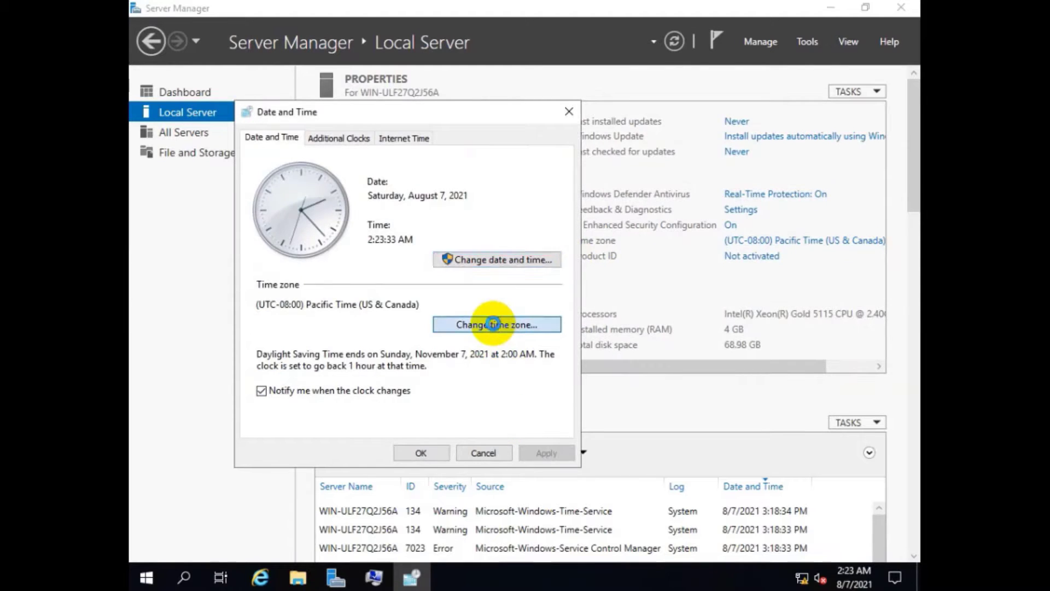
left_click(434, 196)
scroll(440, 476, "down", 6)
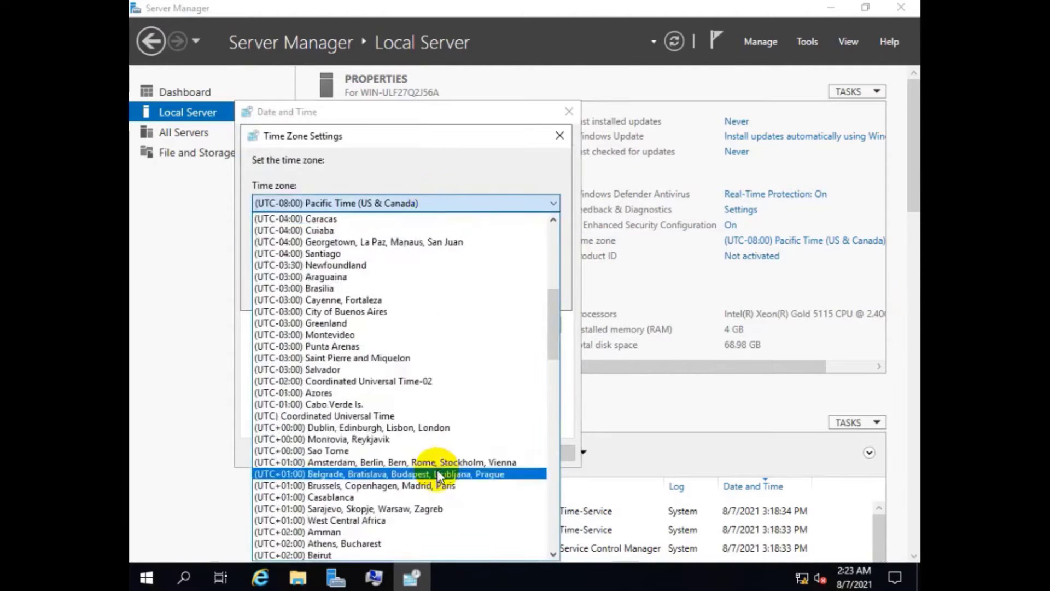
scroll(441, 476, "down", 11)
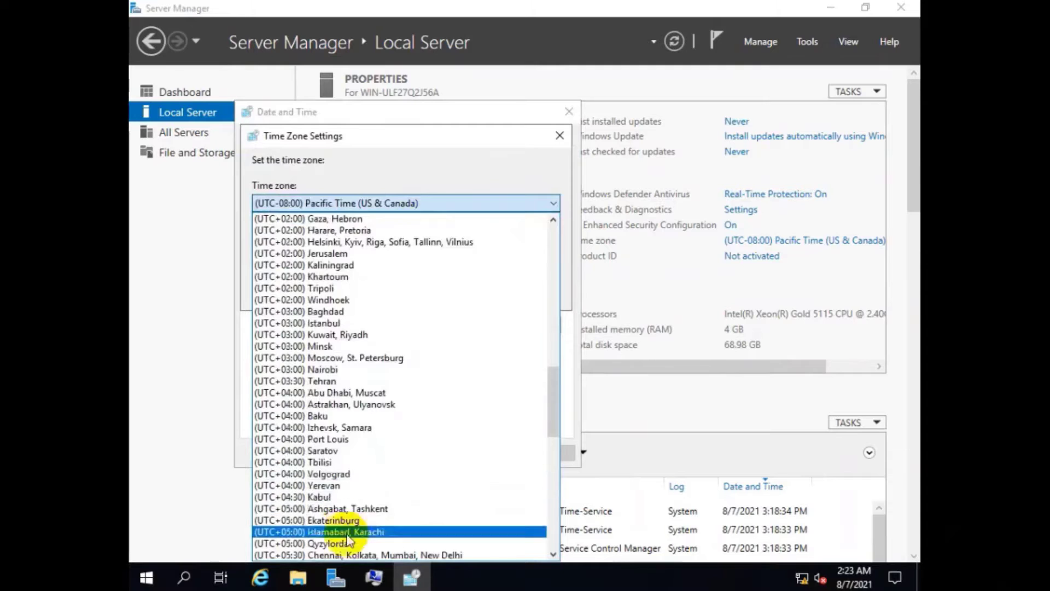
scroll(348, 541, "down", 4)
key("Escape")
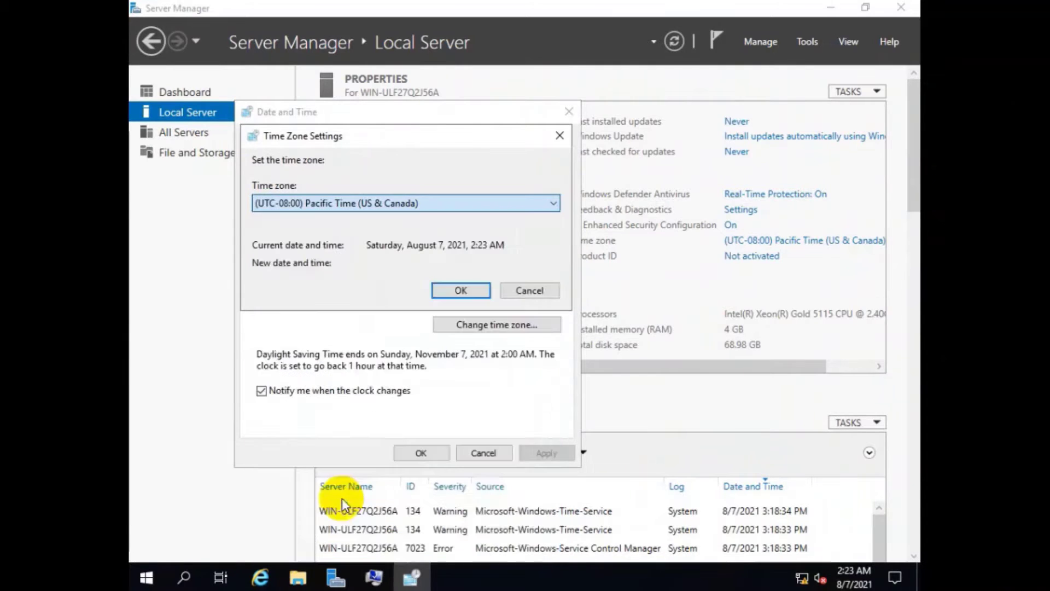
left_click(460, 288)
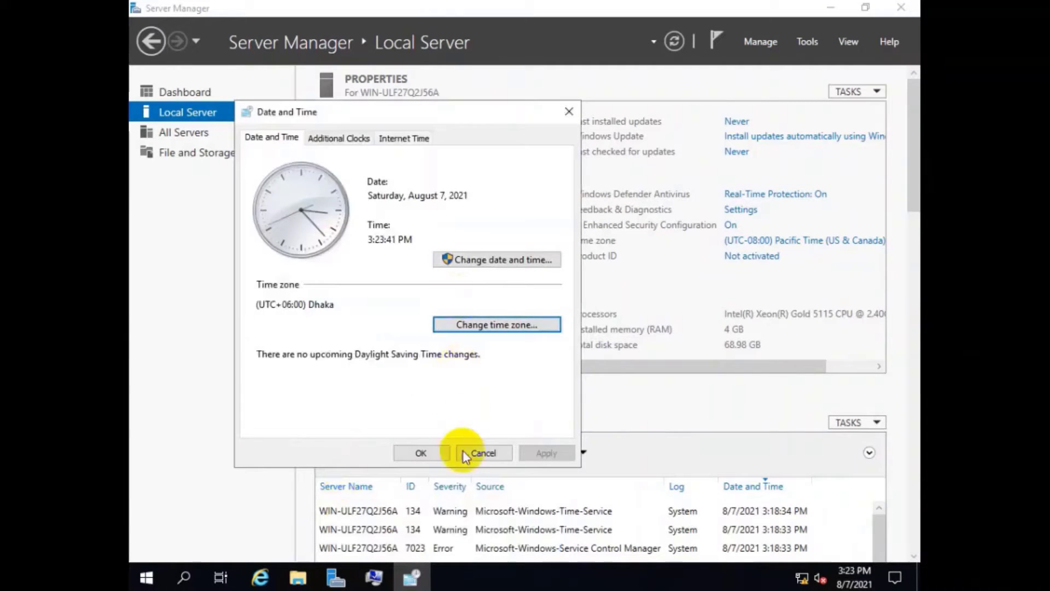
left_click(421, 452)
left_click(674, 41)
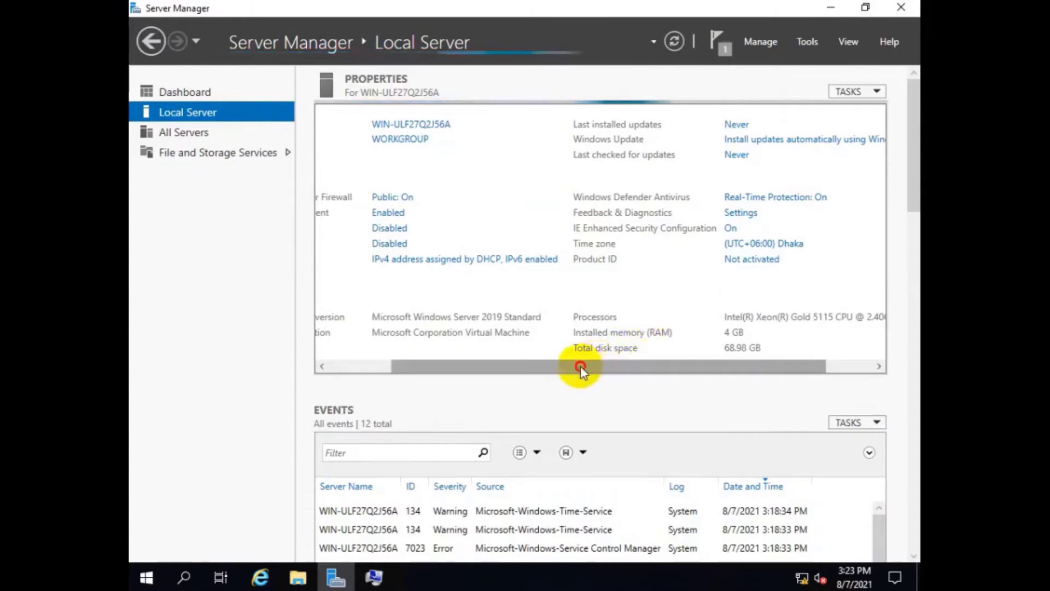
left_click_drag(580, 366, 447, 351)
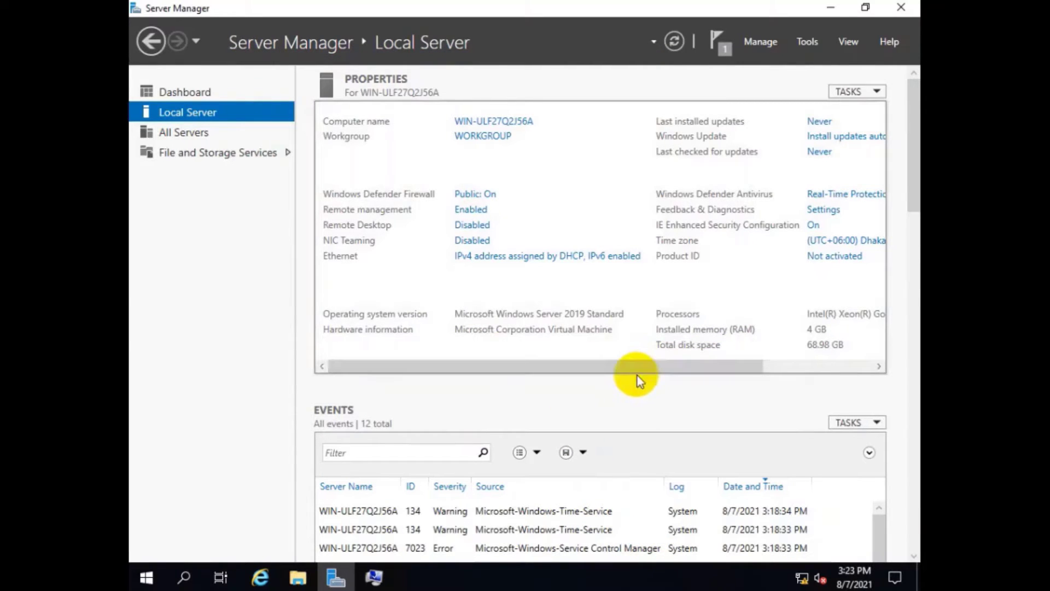
Step: Rename the computer to TechNJoy-DC01 in workgroup WORKGROUP and restart the server to apply the change
left_click(495, 121)
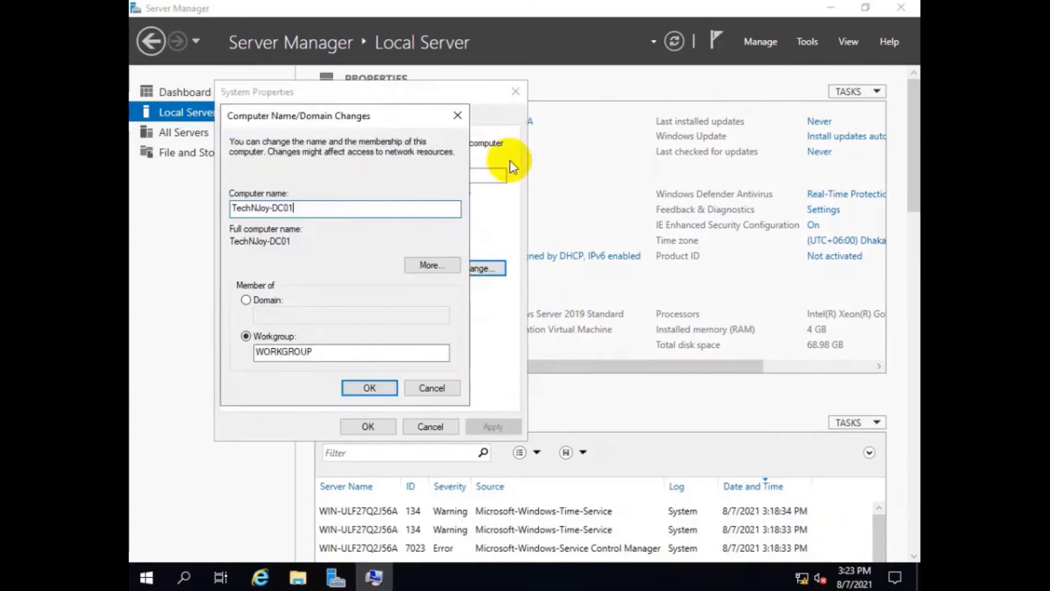
left_click(613, 584)
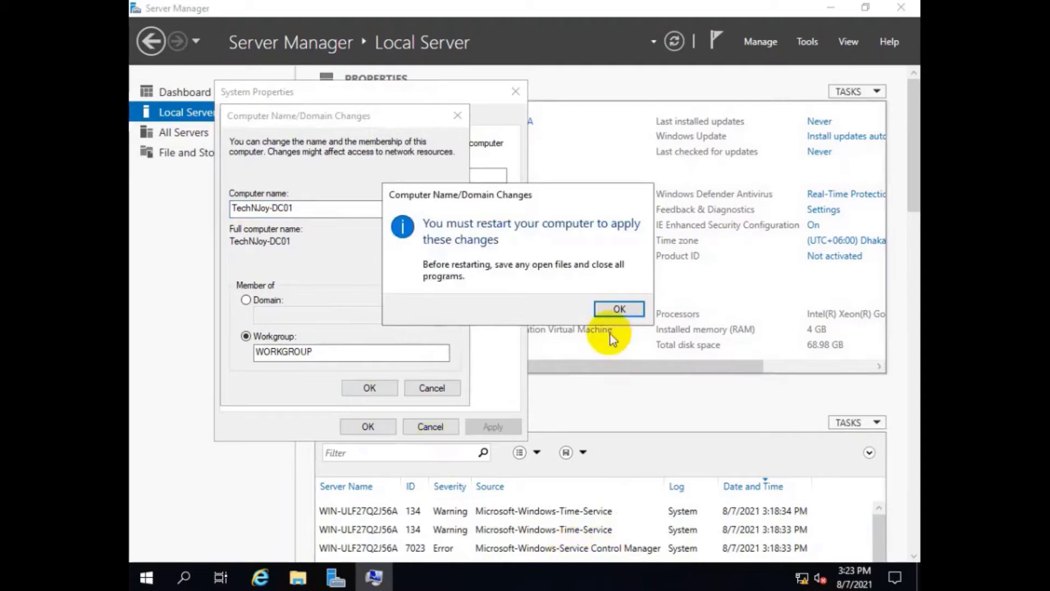
left_click(617, 311)
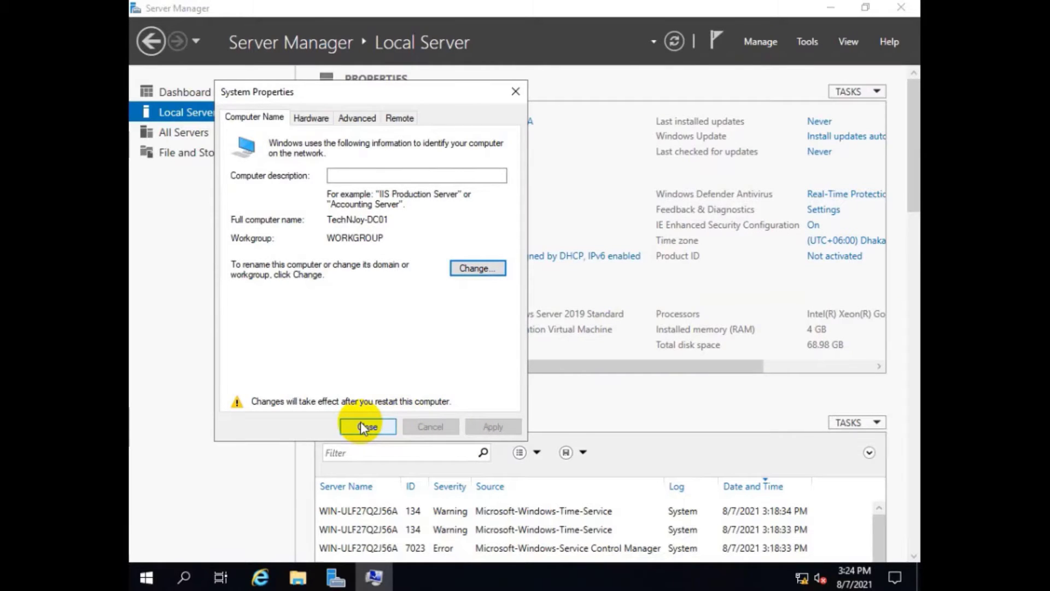
left_click(362, 426)
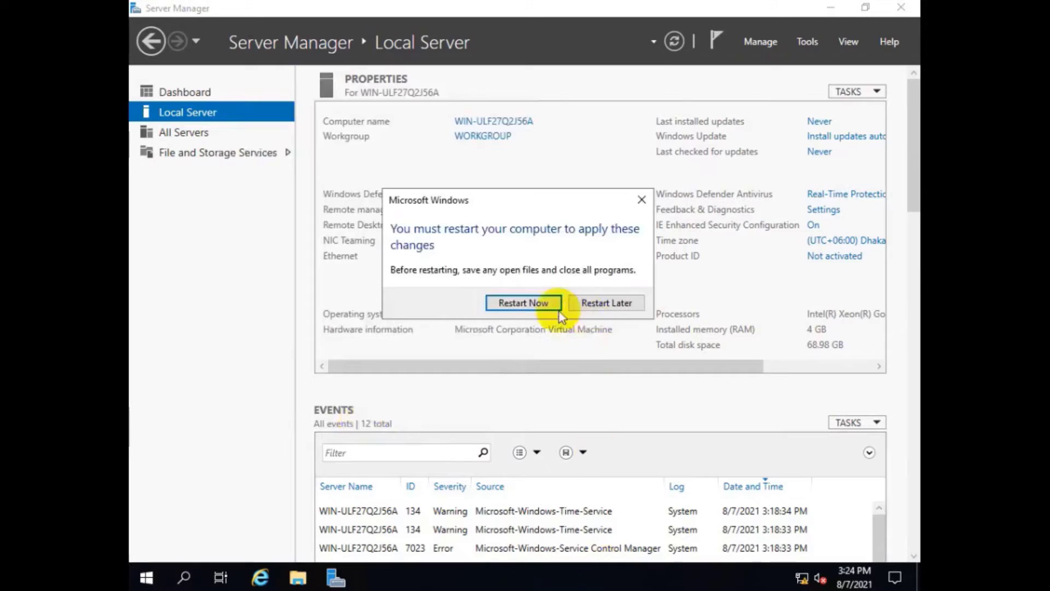
left_click(558, 308)
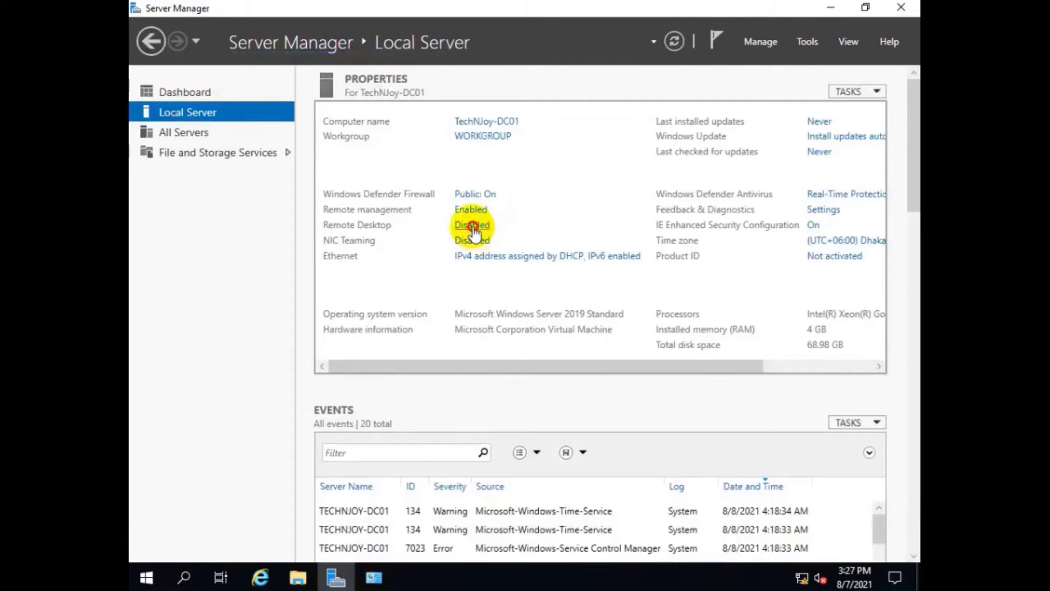
Step: Allow Remote Desktop connections to the server without requiring Network Level Authentication
left_click(472, 226)
left_click(251, 299)
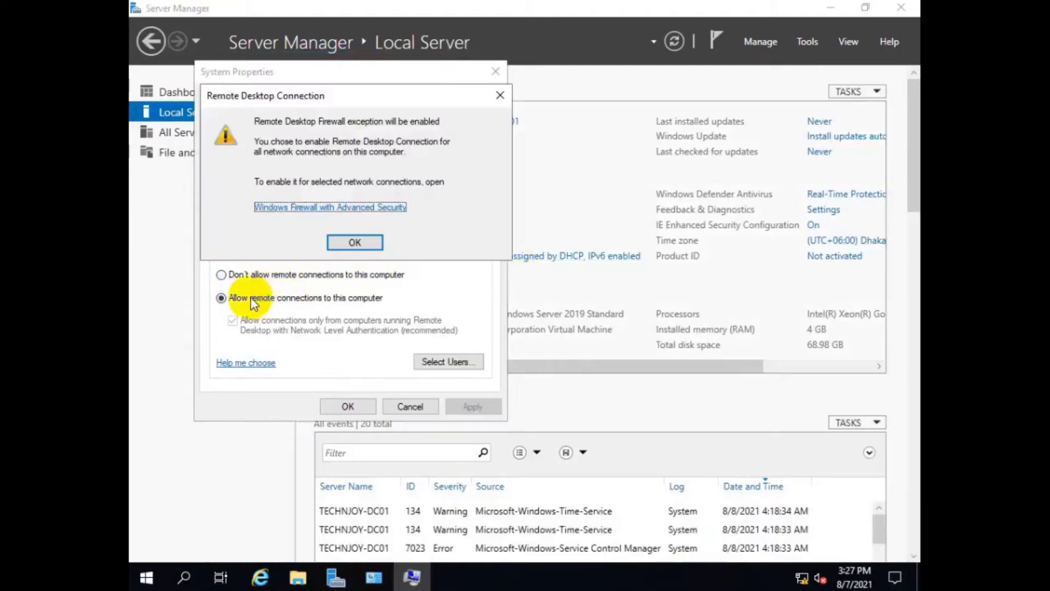
left_click(355, 242)
left_click(294, 320)
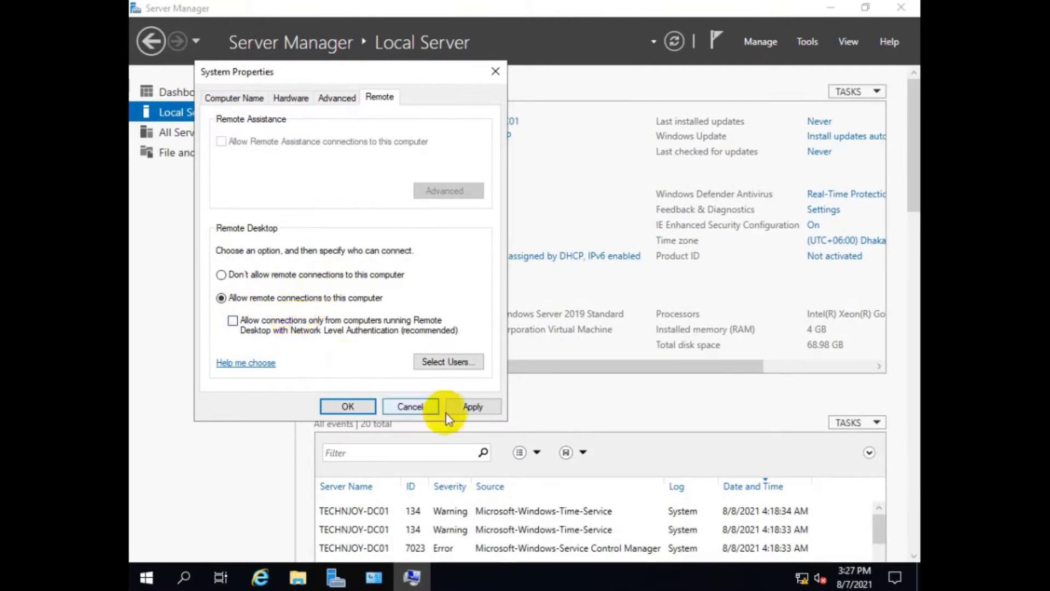
left_click(469, 406)
left_click(348, 406)
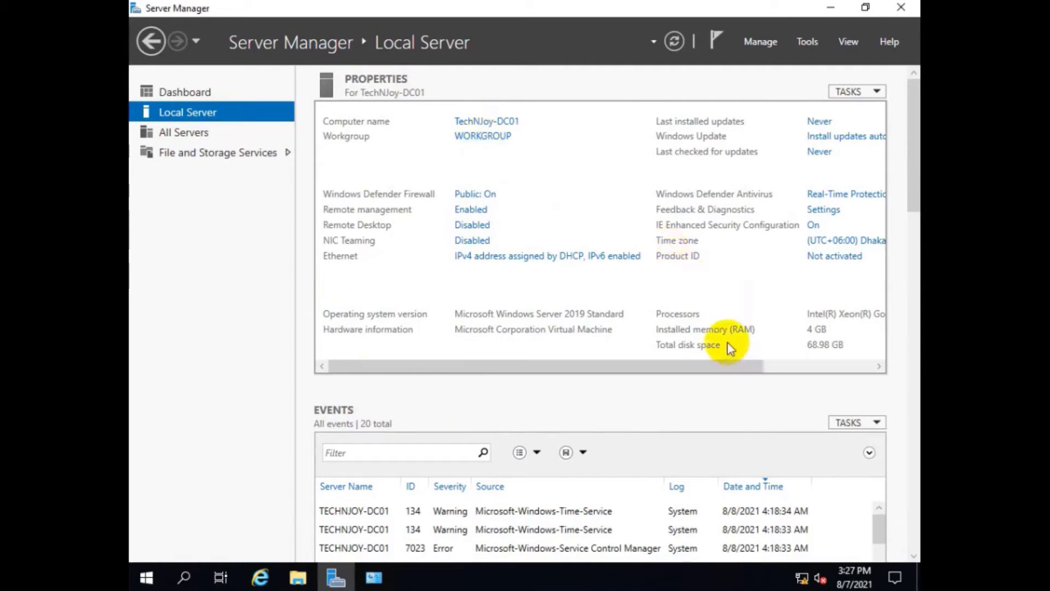
Step: Check the Remote Desktop settings and review the local server's properties
left_click_drag(699, 363, 740, 375)
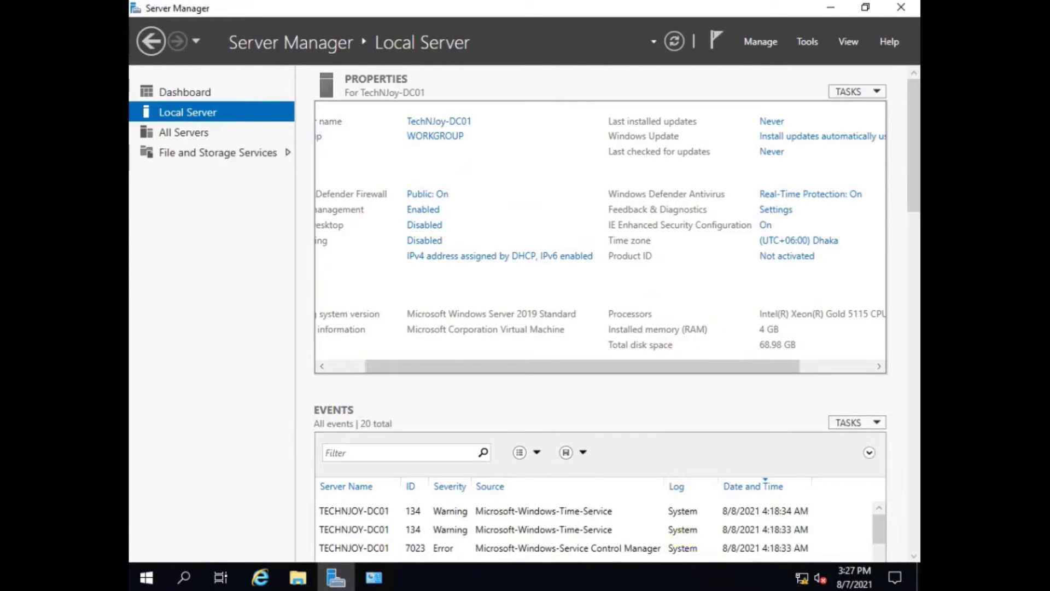
left_click(426, 230)
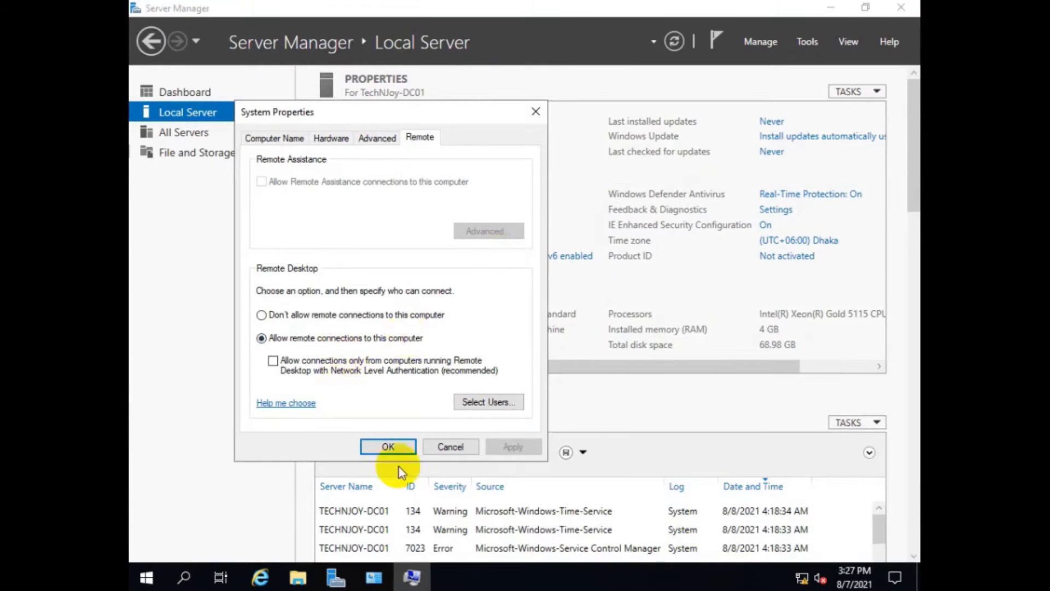
left_click(388, 446)
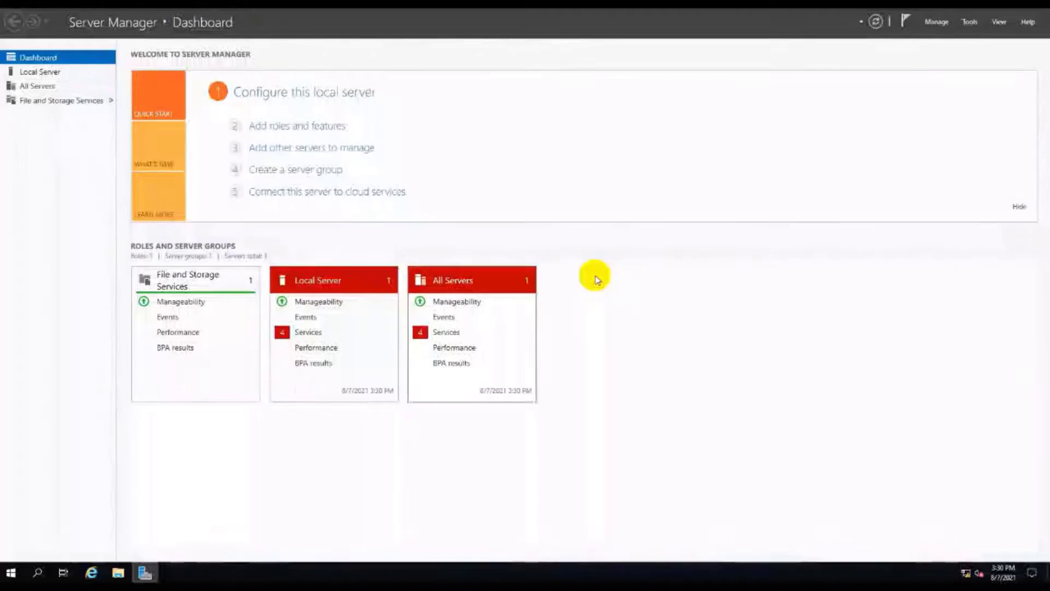
left_click(46, 72)
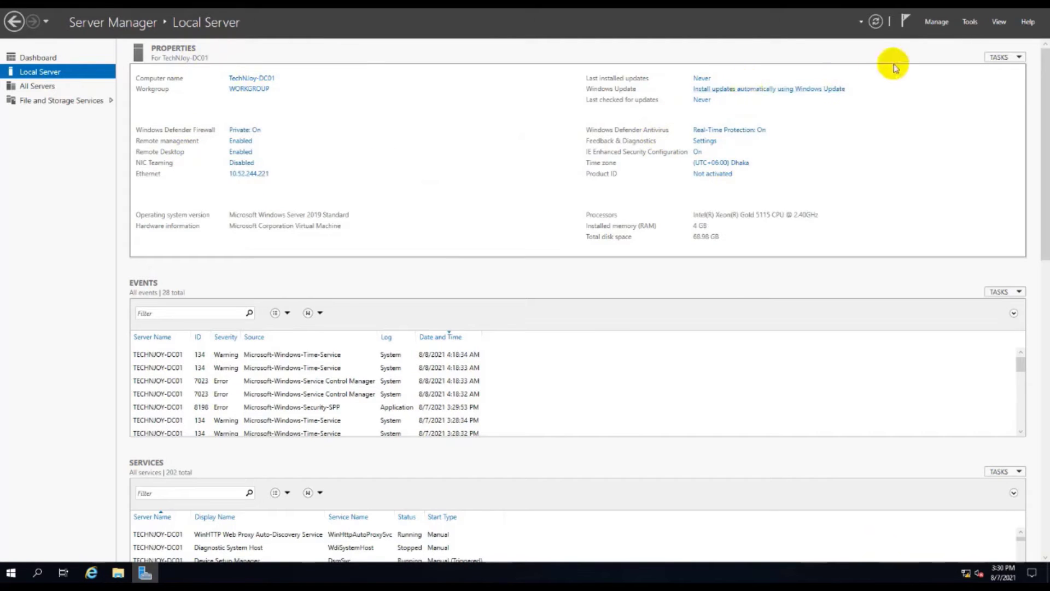
left_click(934, 22)
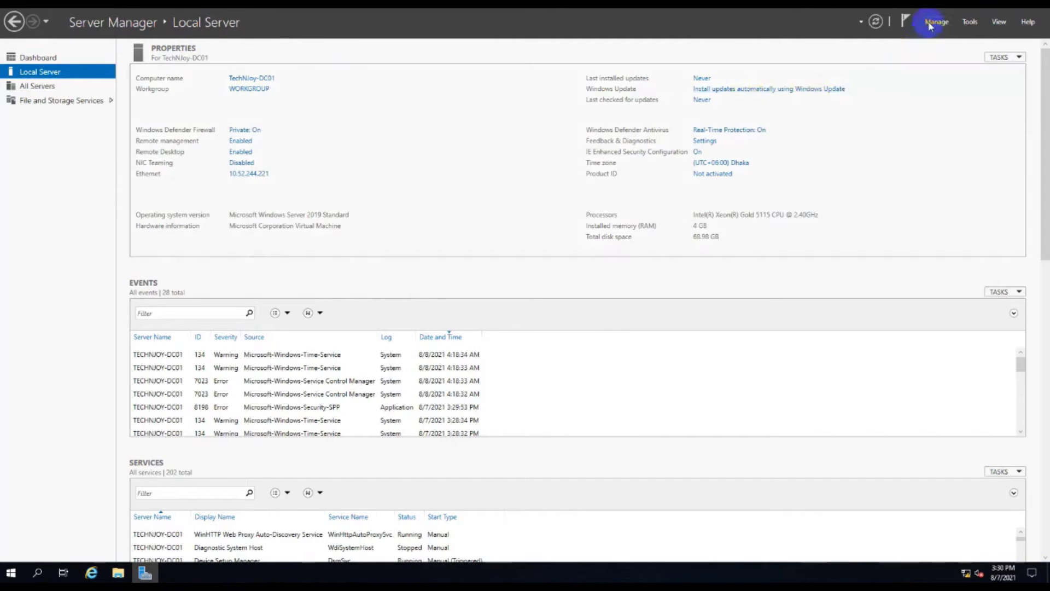
left_click(939, 36)
left_click(386, 373)
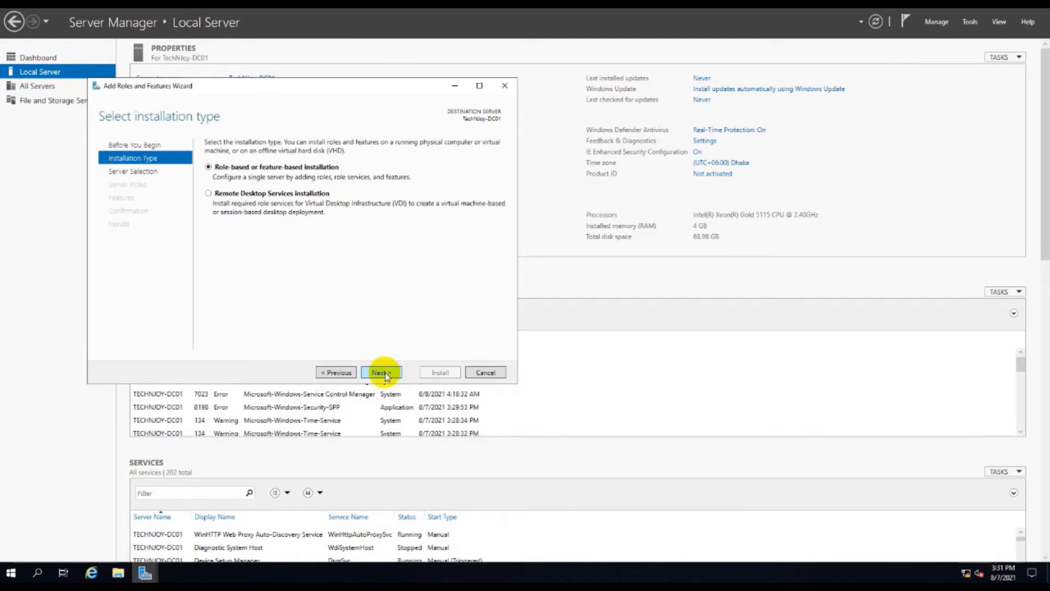
left_click(385, 372)
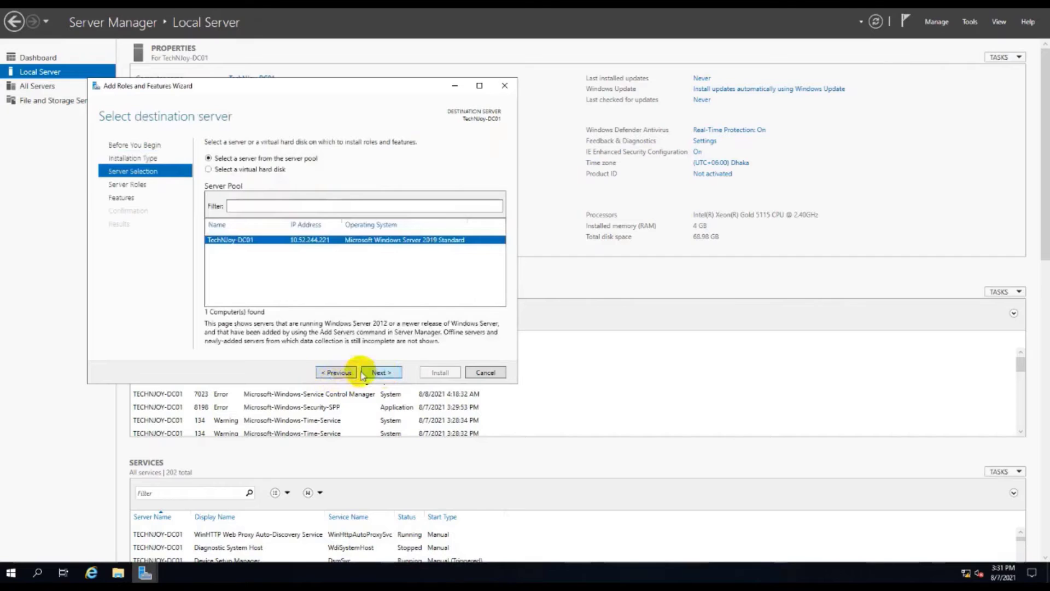
Step: Start the Add Roles and Features wizard, choose a role-based or feature-based installation and proceed to the server selection
left_click(937, 23)
left_click(955, 32)
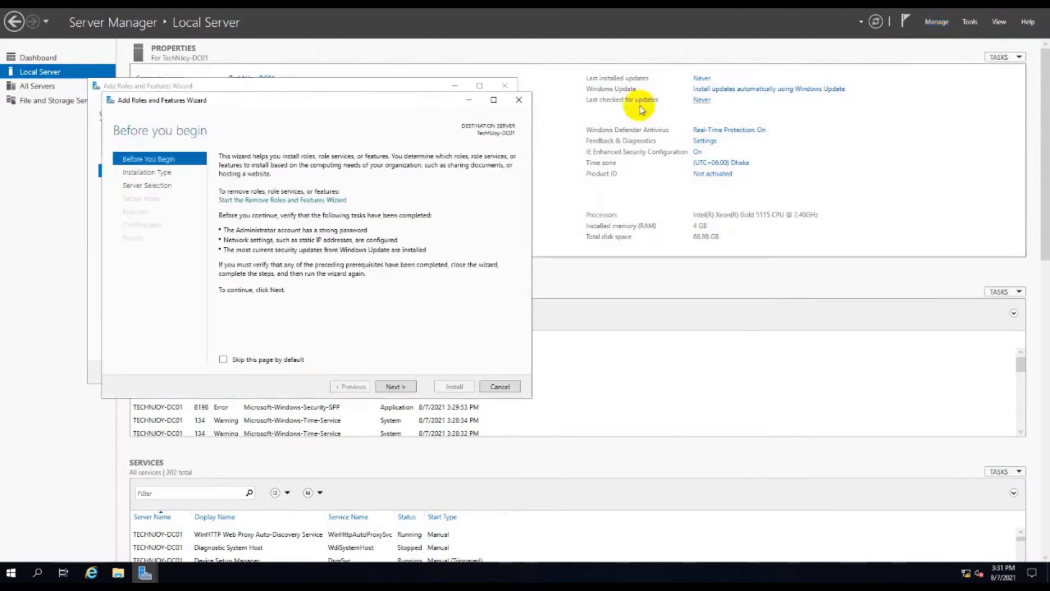
mouse_move(284, 104)
left_mouse_down()
mouse_move(275, 93)
mouse_move(295, 107)
left_mouse_up()
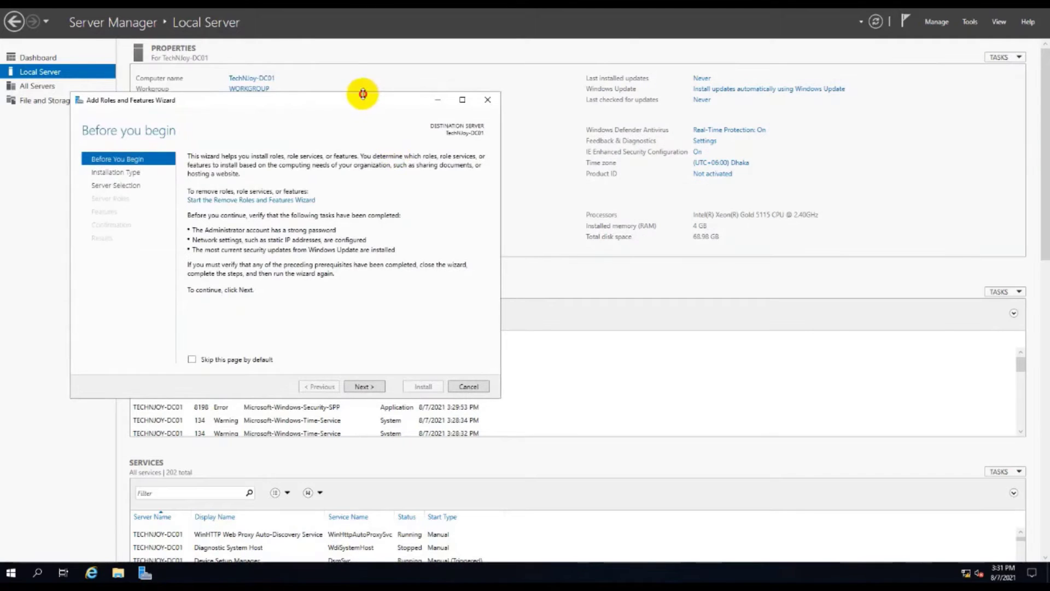
left_click_drag(358, 103, 395, 85)
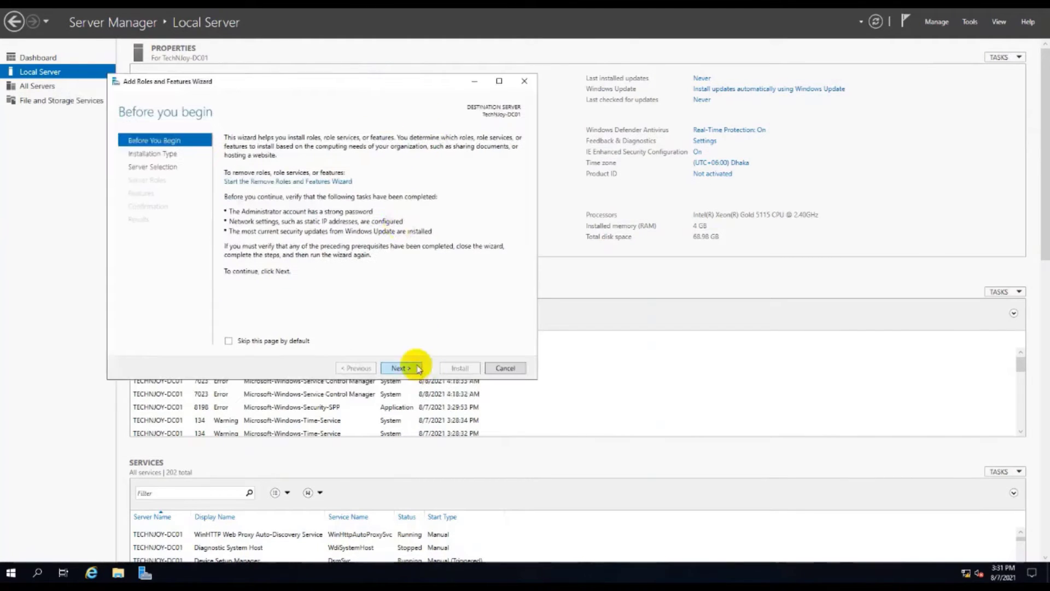
left_click(400, 369)
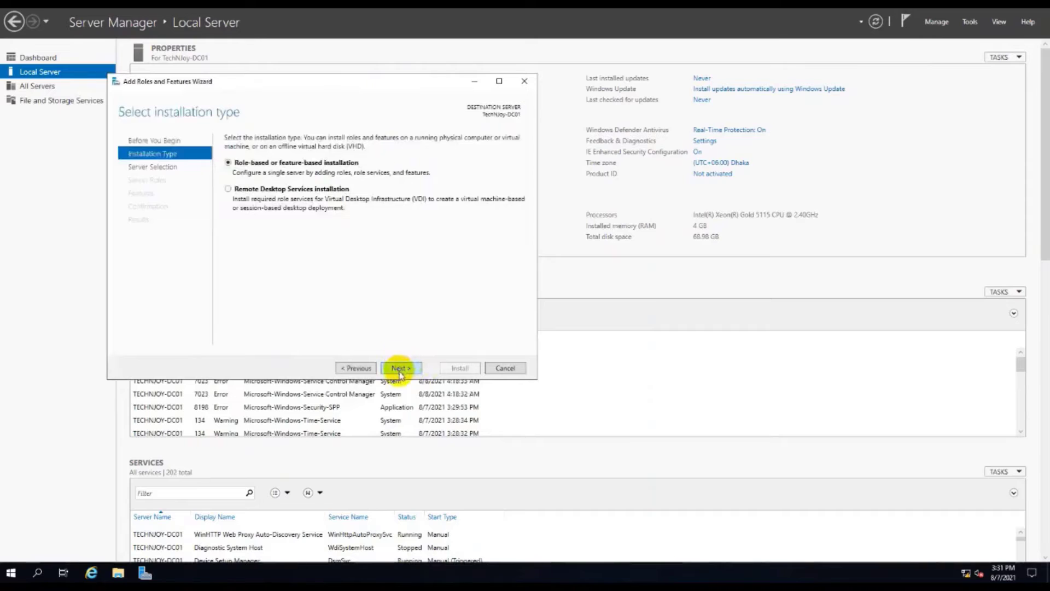
left_click(398, 369)
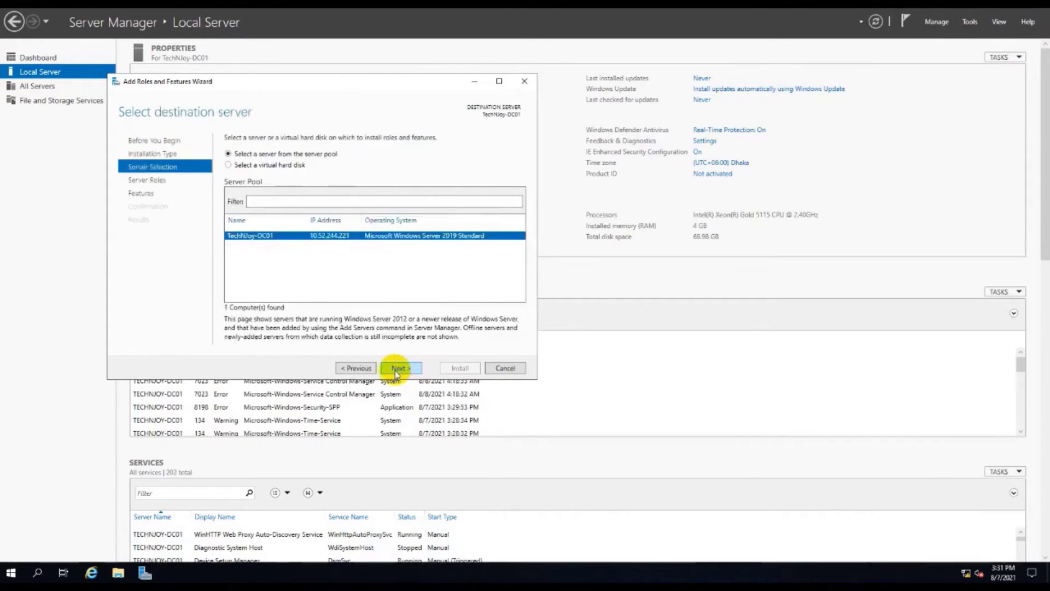
Step: Accept TechNJoy-DC01 as destination server and select the Active Directory Domain Services and DNS Server roles with their required features and management tools
left_click(398, 369)
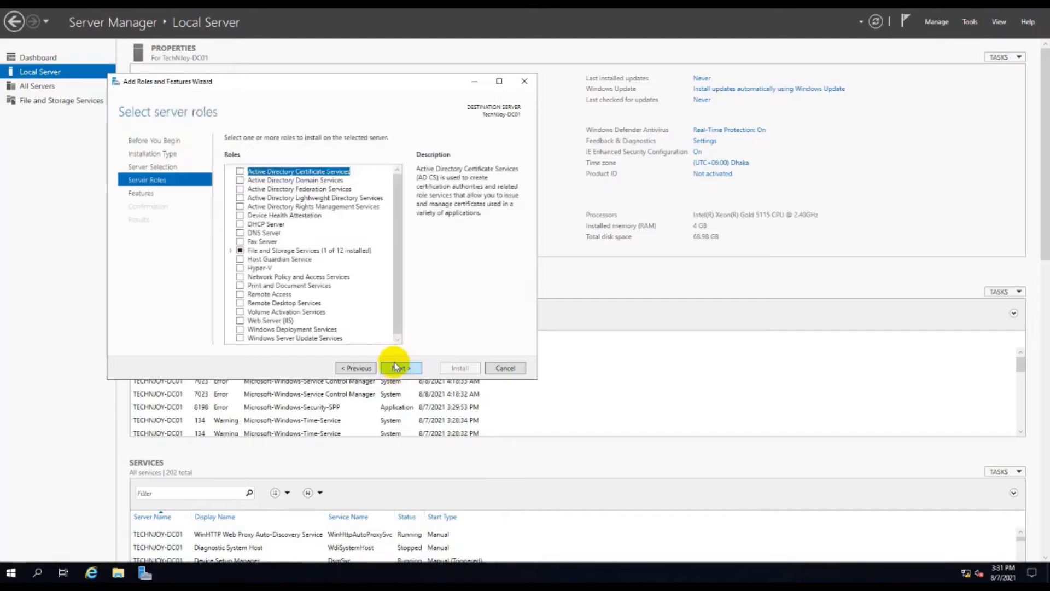
left_click(240, 180)
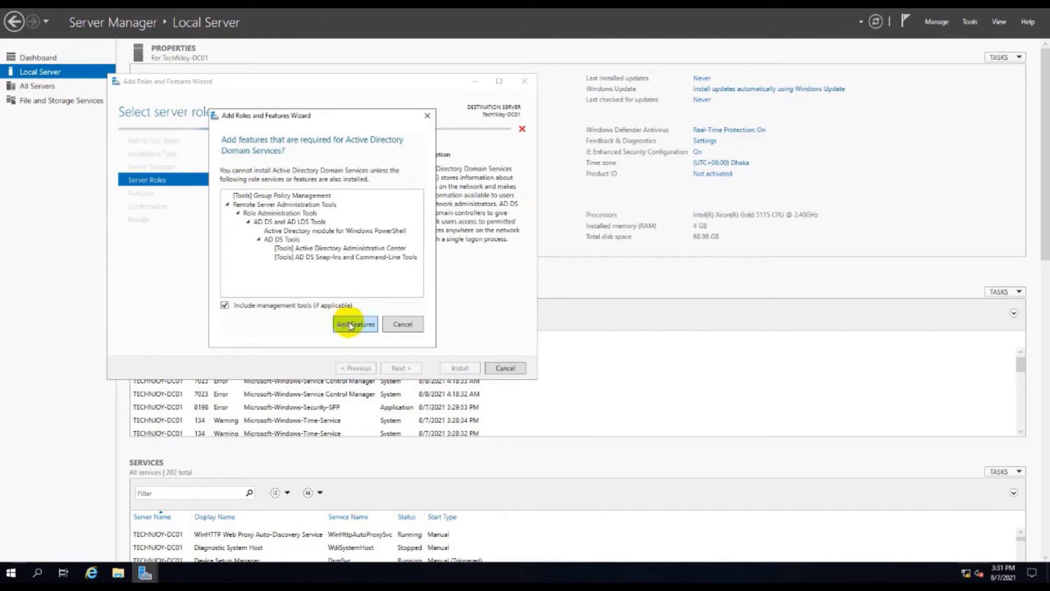
left_click_drag(312, 116, 605, 86)
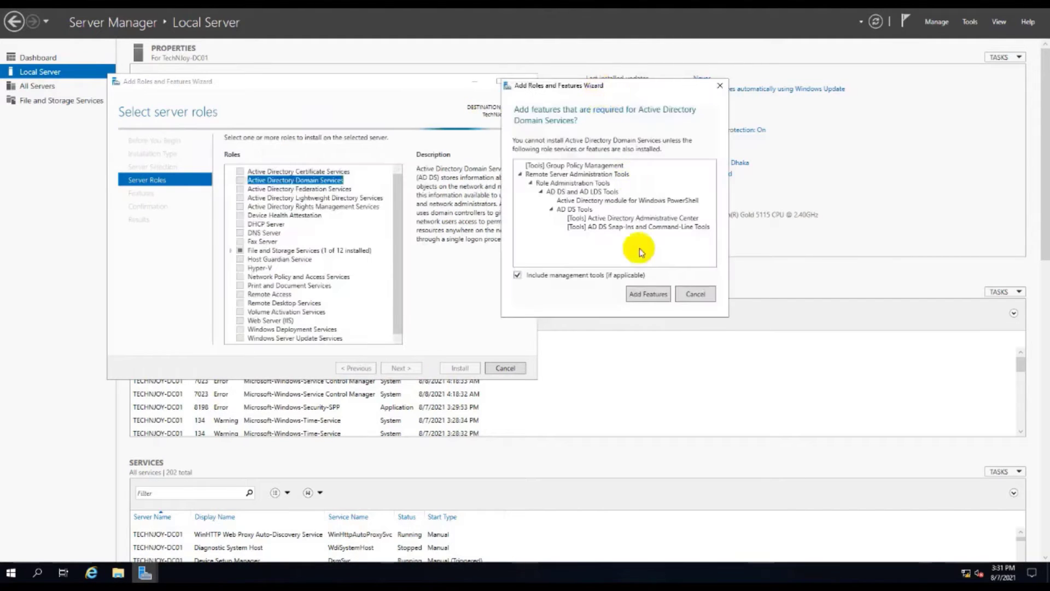
left_click(649, 294)
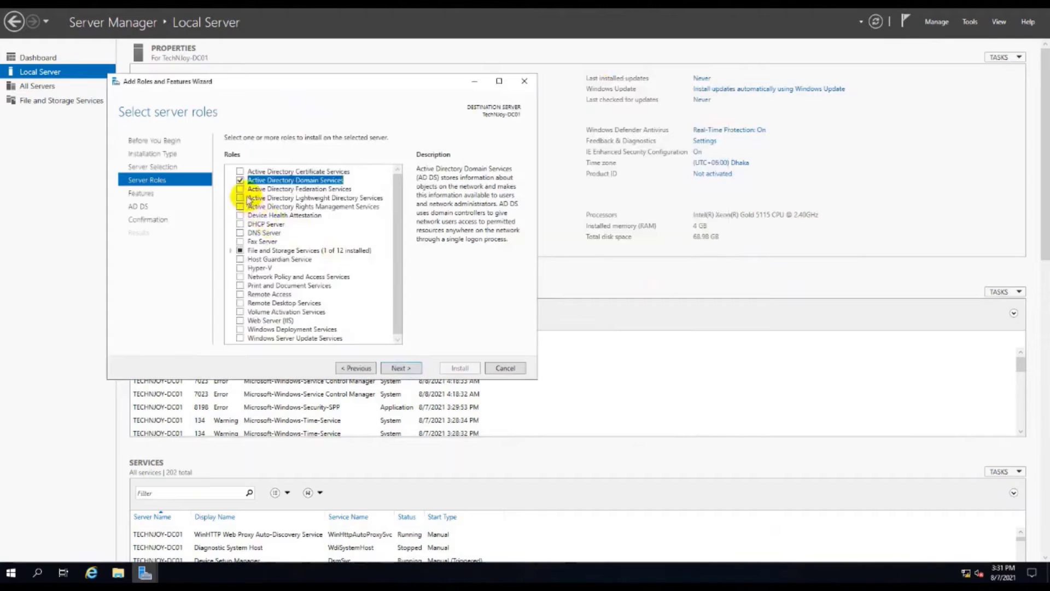
left_click(242, 233)
left_click(350, 315)
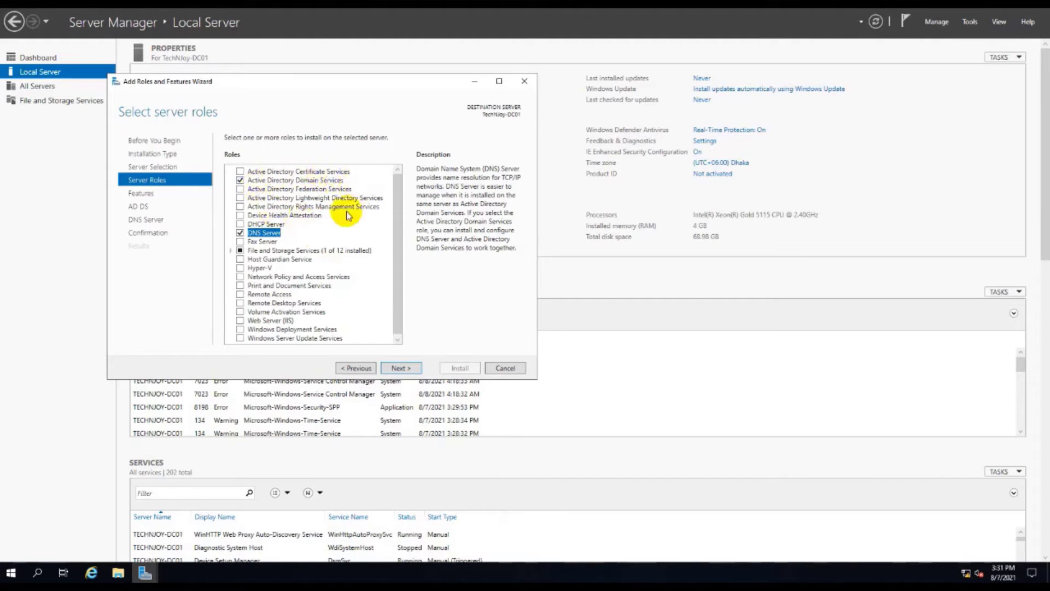
Step: Keep the default features and proceed past the AD DS and DNS Server information to the installation confirmation
left_click(401, 372)
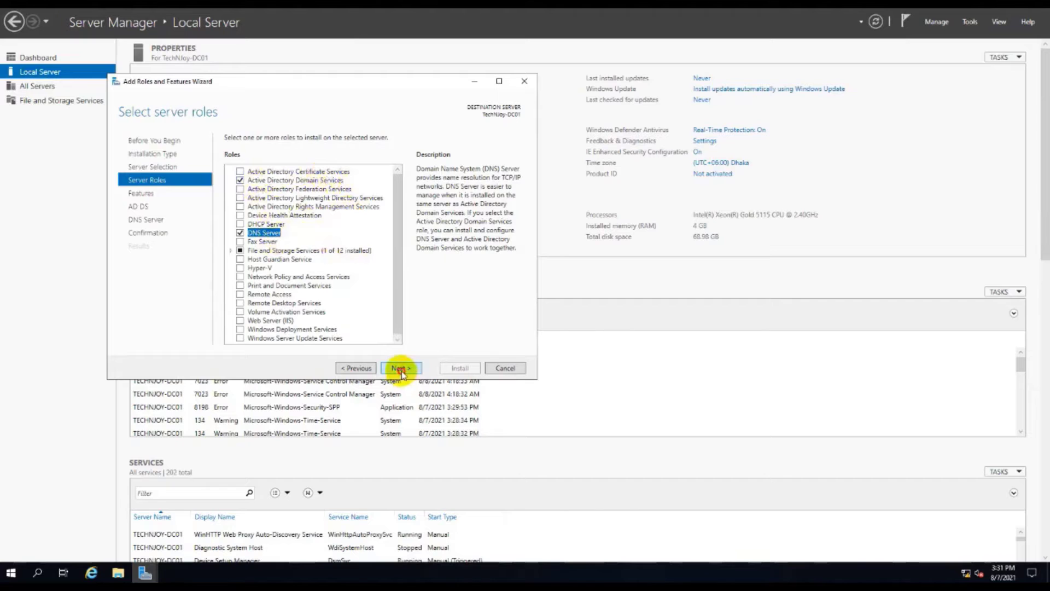
left_click(399, 367)
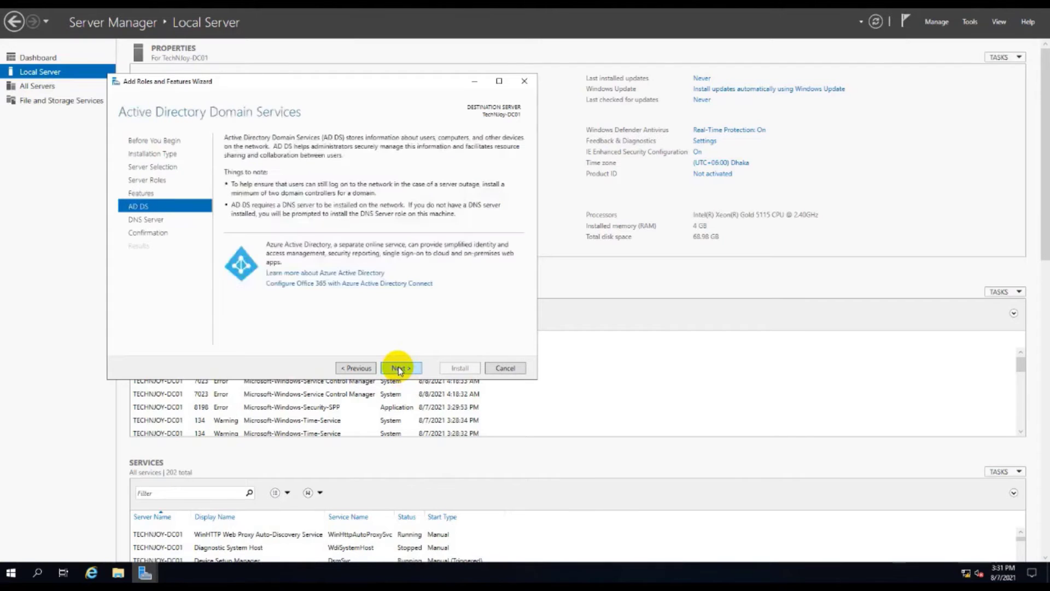
left_click(398, 368)
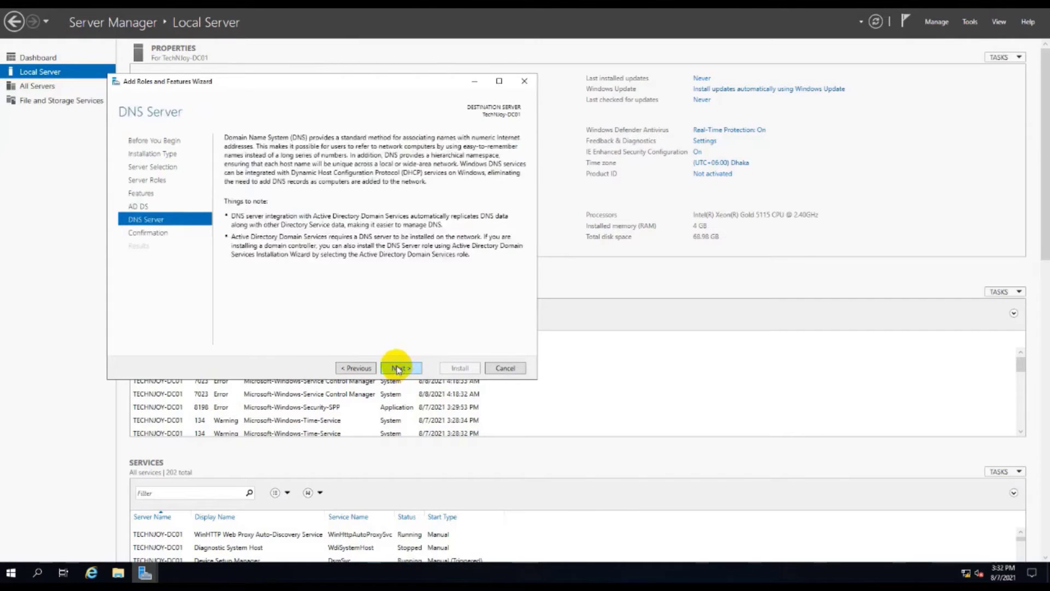
left_click(398, 368)
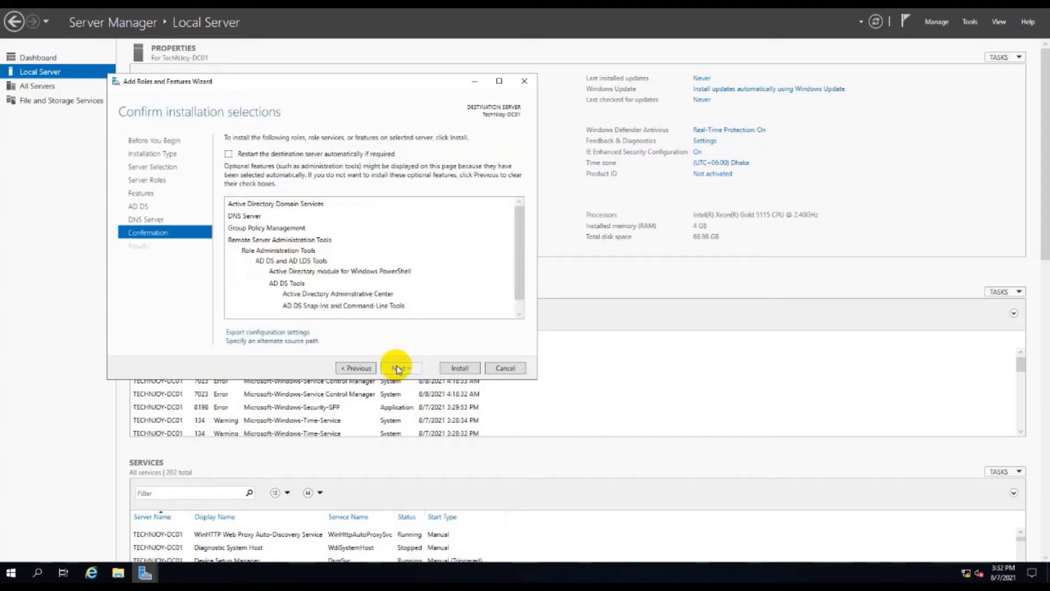
Step: Allow the destination server to restart automatically if required, install the selected roles and close the wizard once the installation is complete
left_click(298, 154)
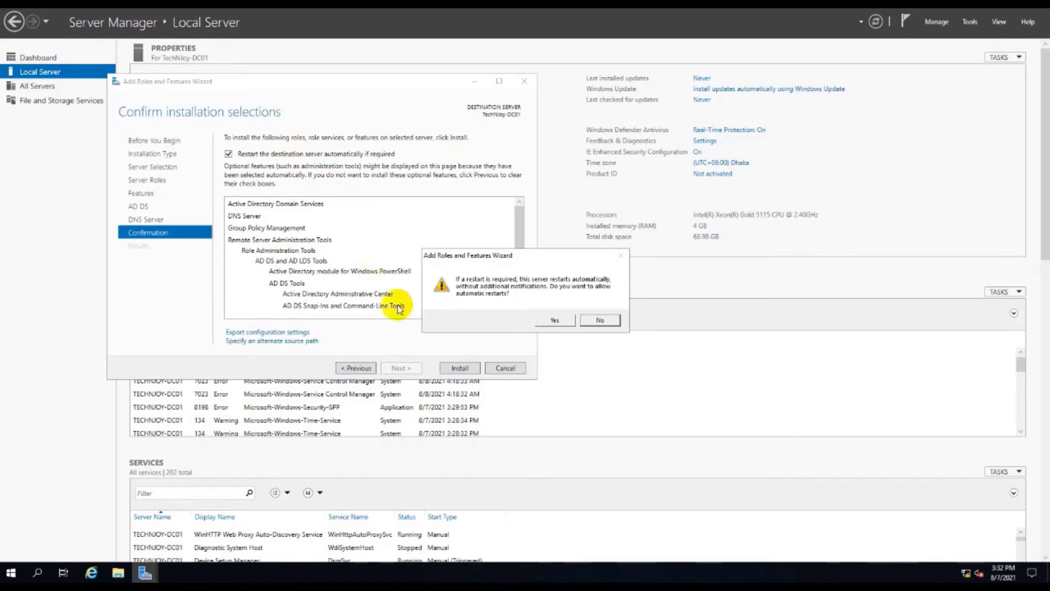
left_click(559, 320)
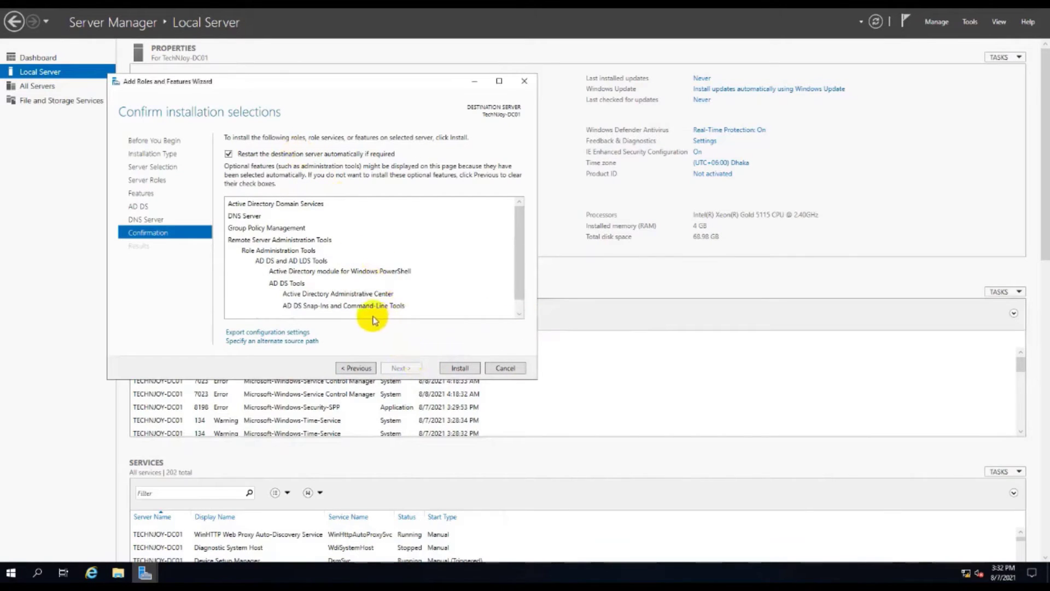
left_click(461, 368)
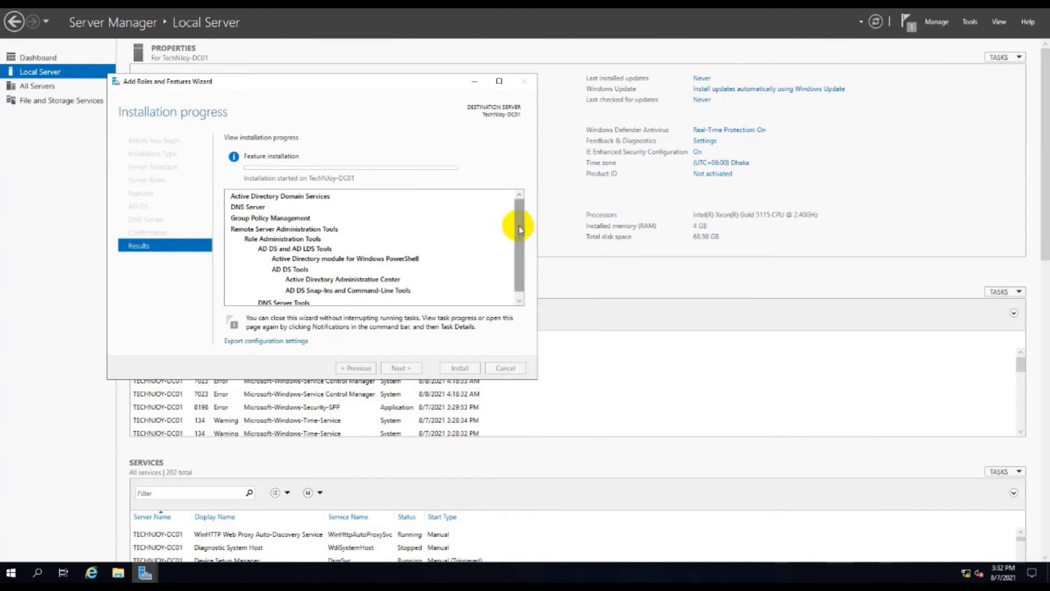
left_click_drag(519, 226, 521, 247)
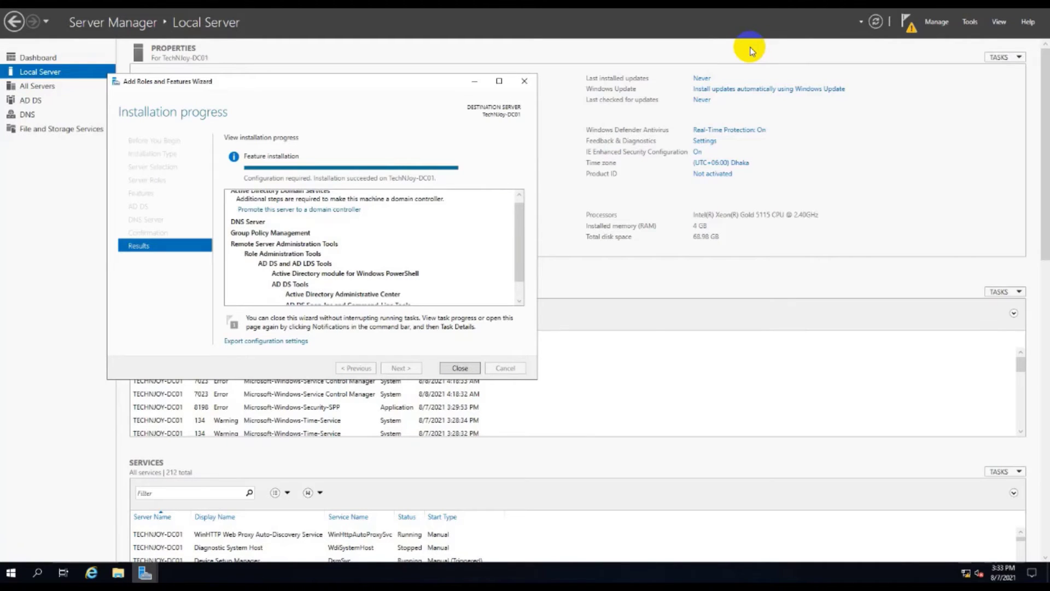
left_click(464, 368)
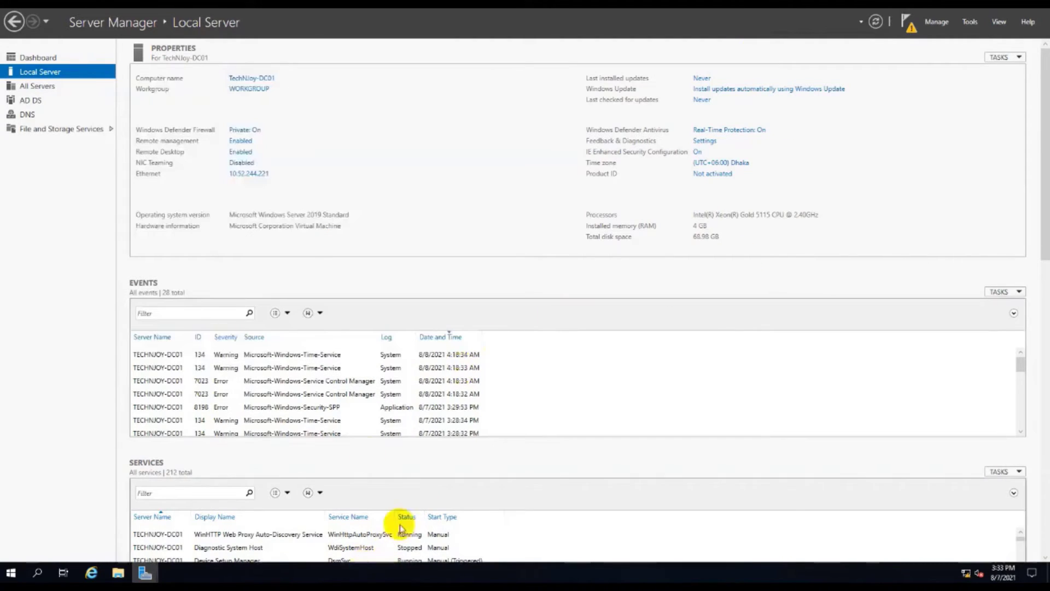
Step: Start promoting the server to a domain controller and add a new forest with the root domain name TECHnJOY.TECH
left_click(906, 25)
left_click(859, 90)
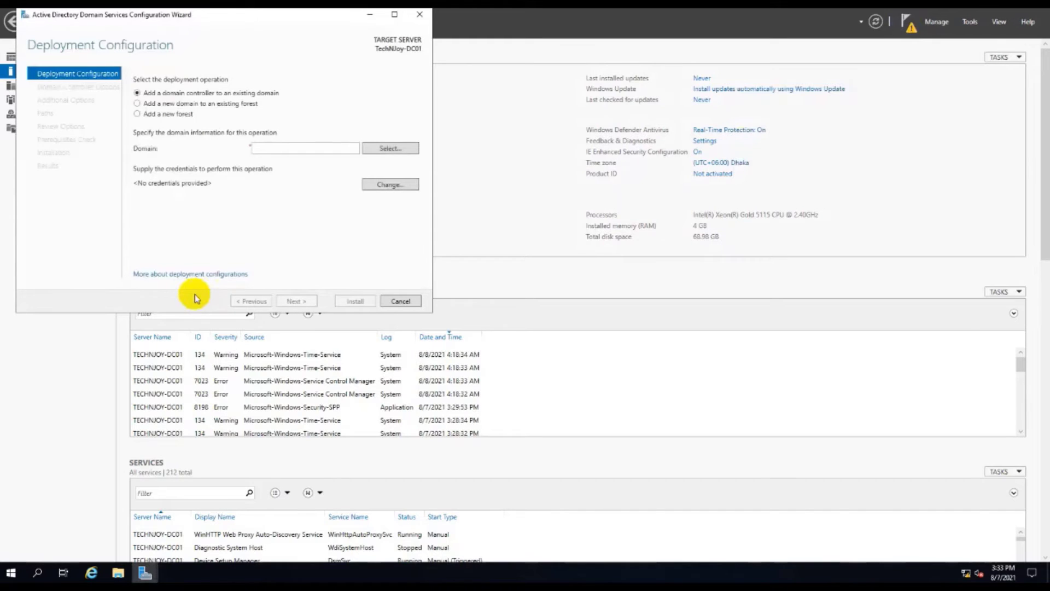
left_click(138, 114)
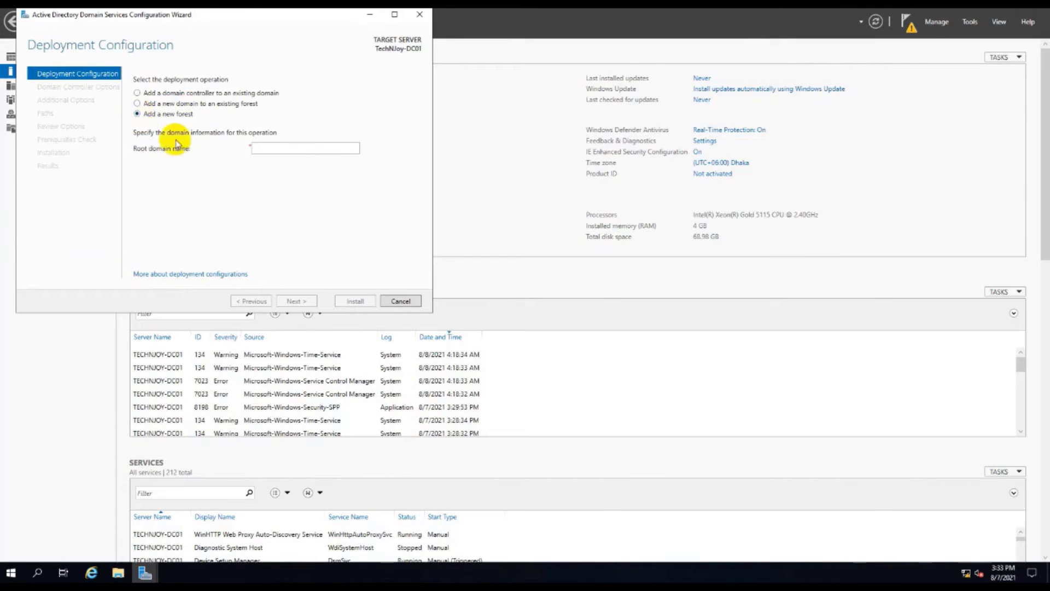
left_click(297, 149)
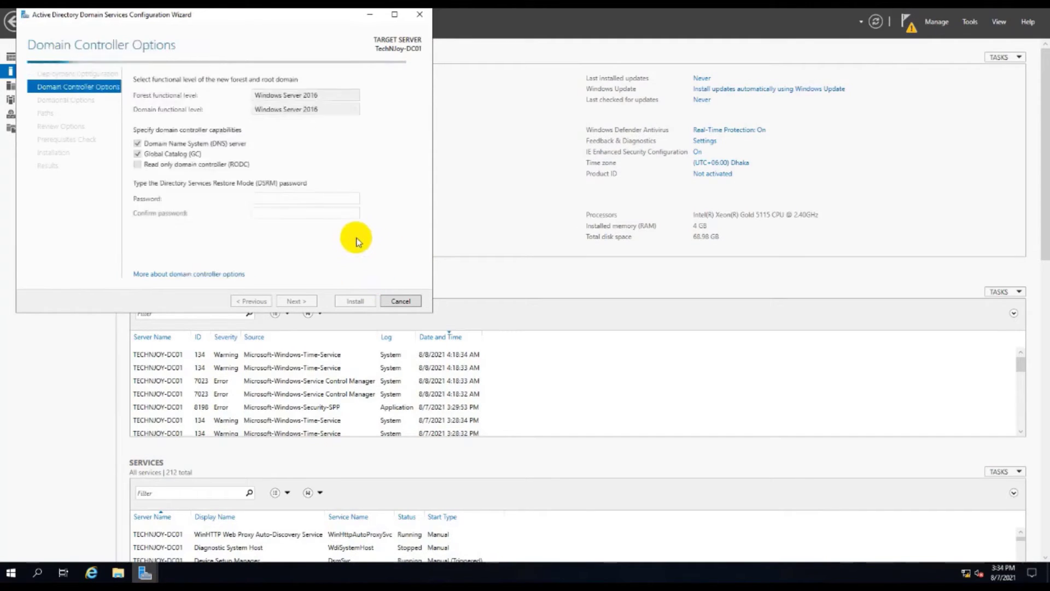
left_click(252, 301)
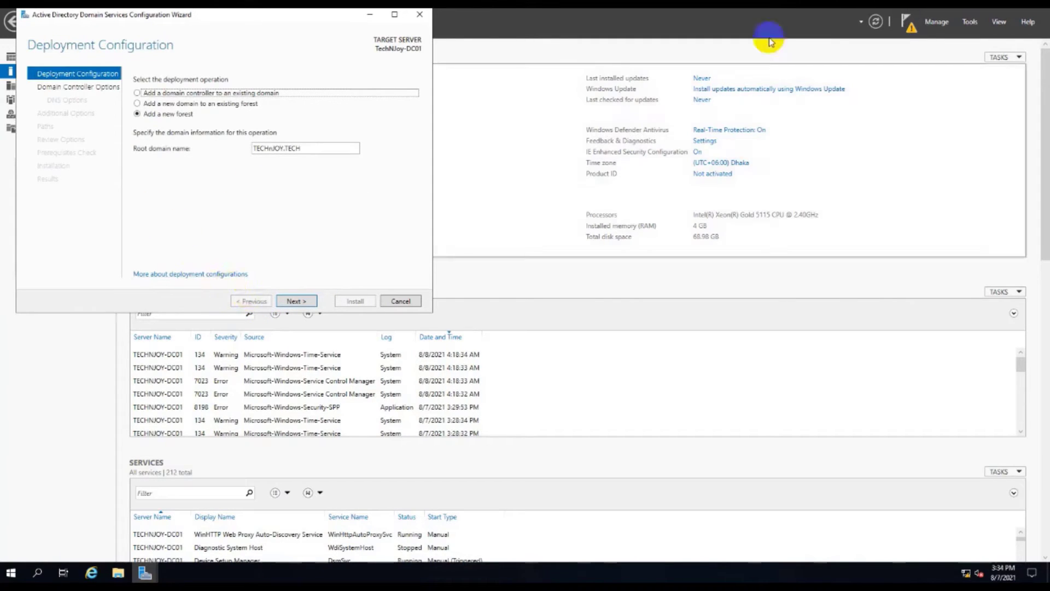
triple_click(344, 147)
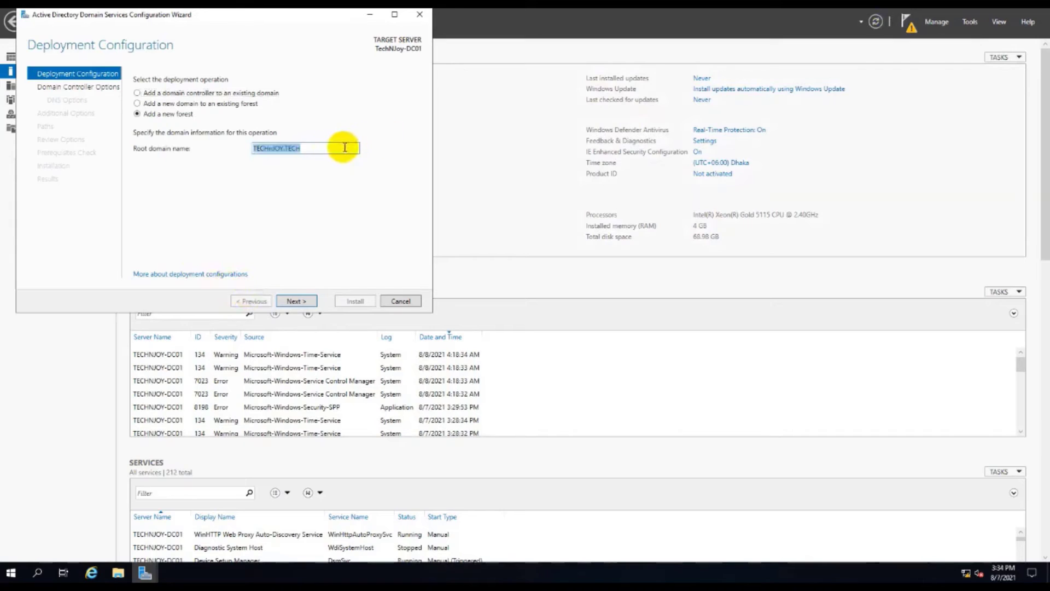
left_click(300, 303)
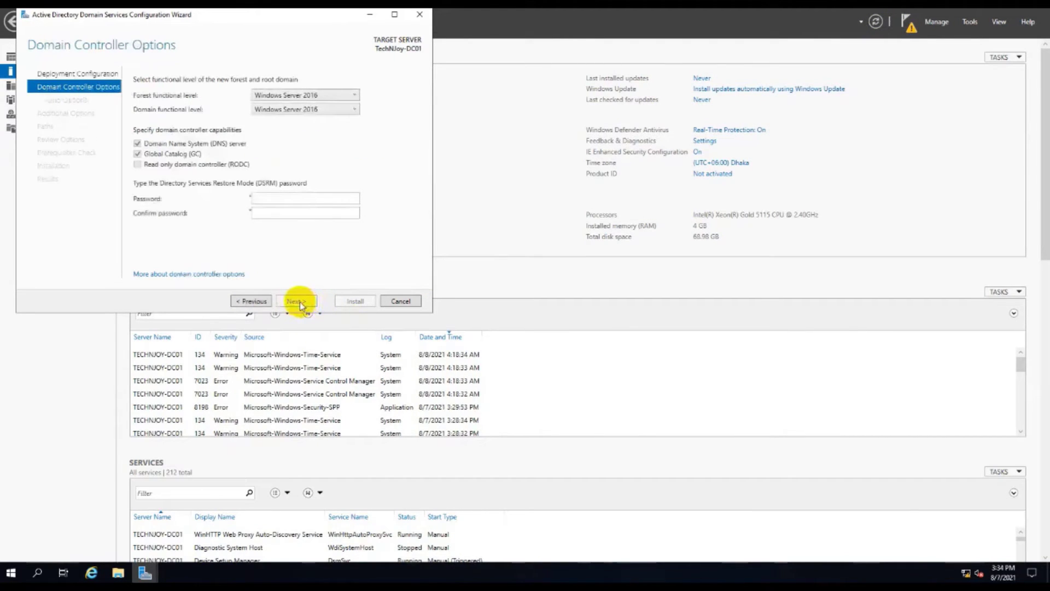
Step: Set the forest functional level to Windows Server 2012 R2, then enter and confirm the Directory Services Restore Mode password
left_click(342, 96)
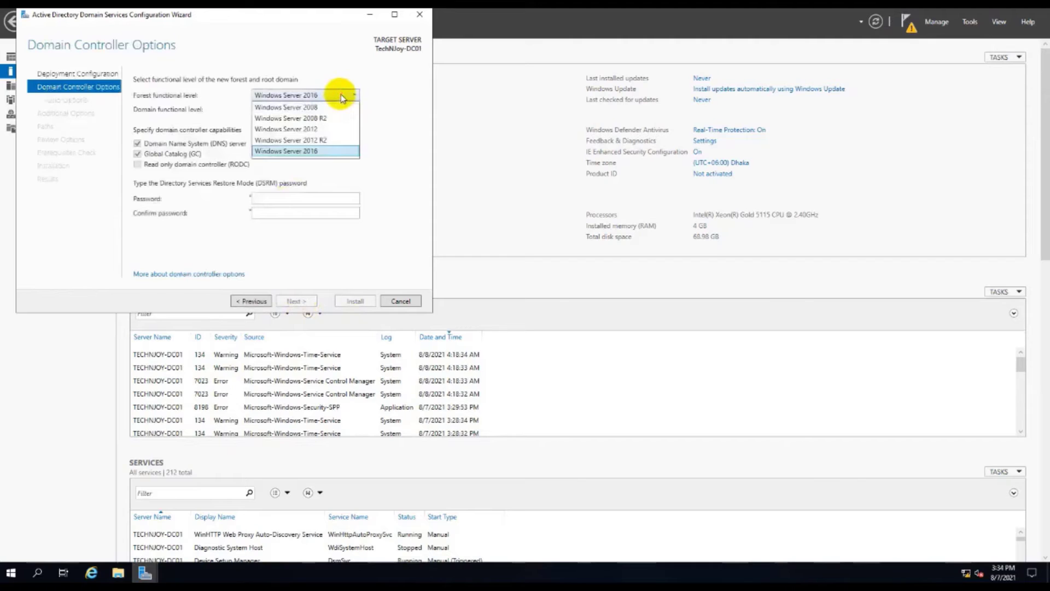
left_click(315, 140)
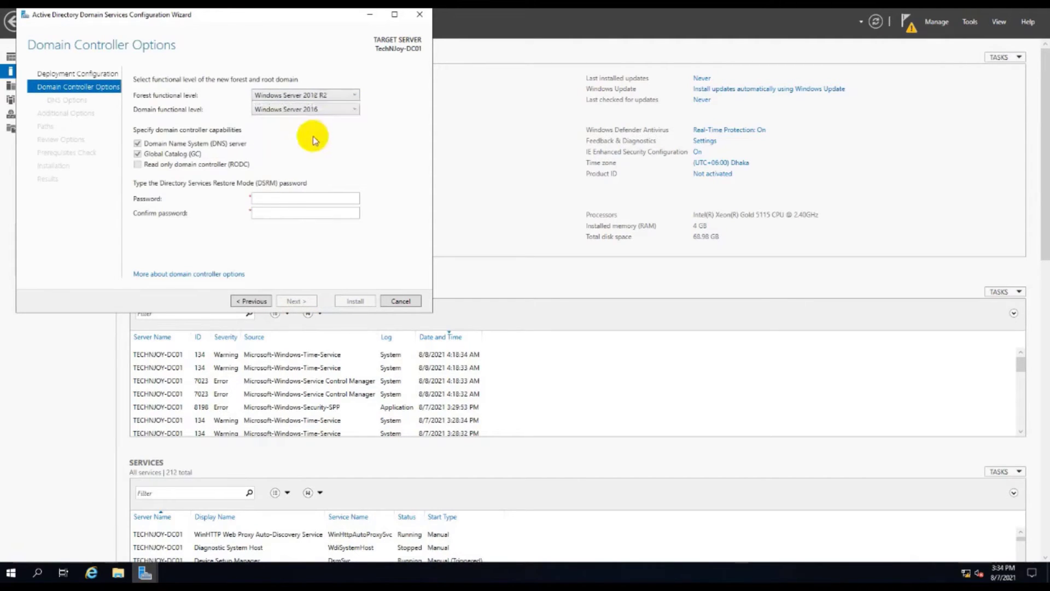
left_click(266, 200)
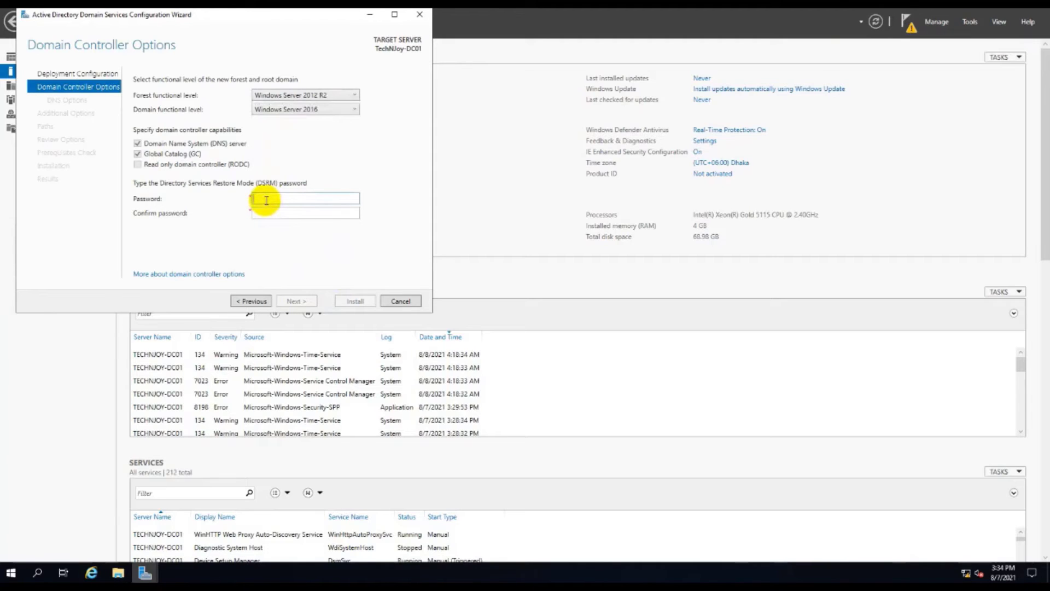
type("**********")
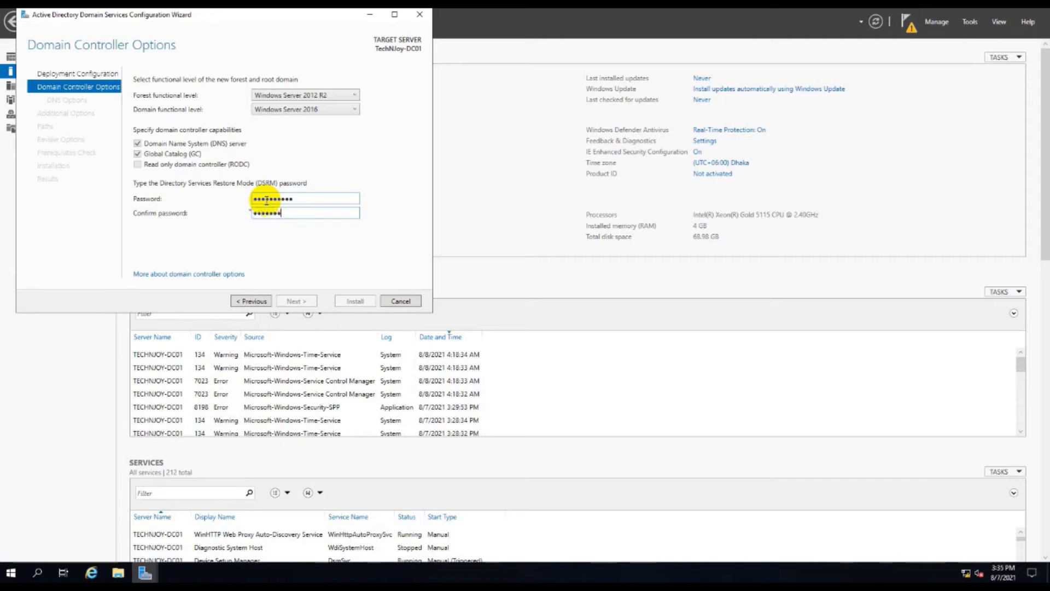
type("****")
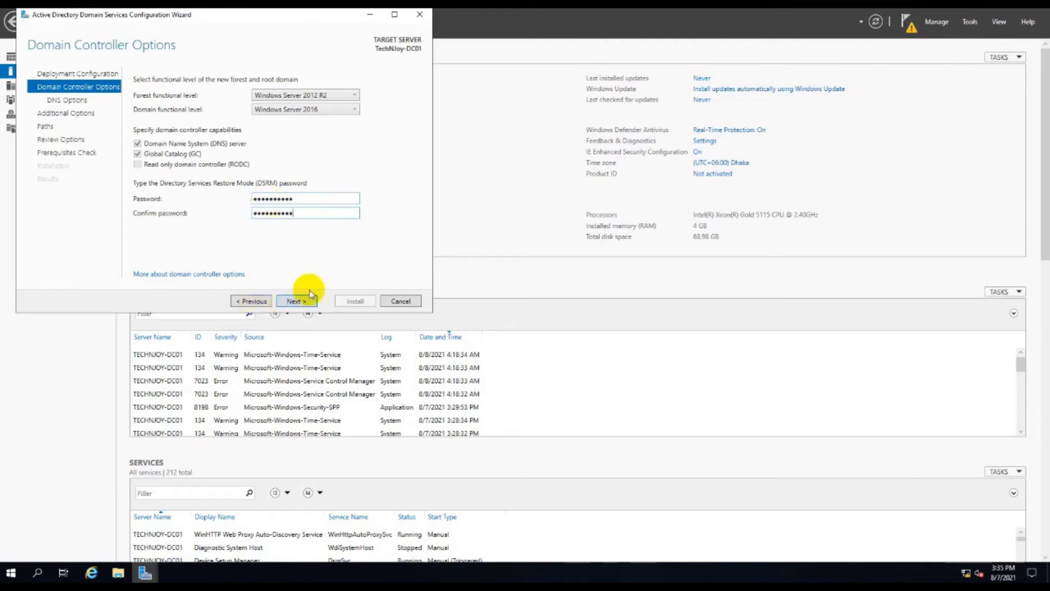
left_click(302, 302)
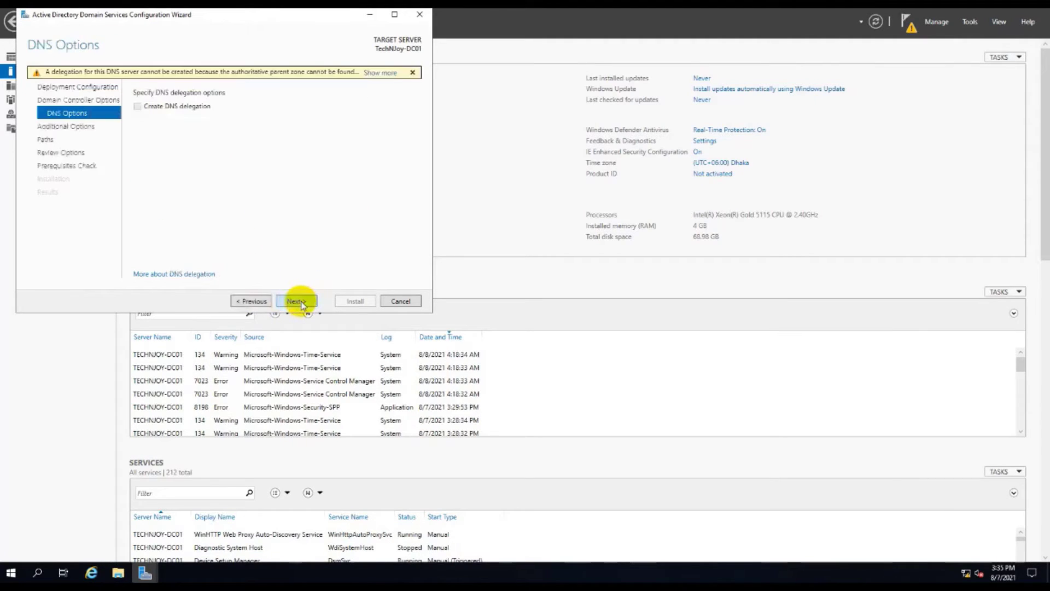
Step: Skip DNS delegation, keep the NetBIOS domain name TECHNJOY and the default AD DS paths, and proceed to the options review
left_click(297, 302)
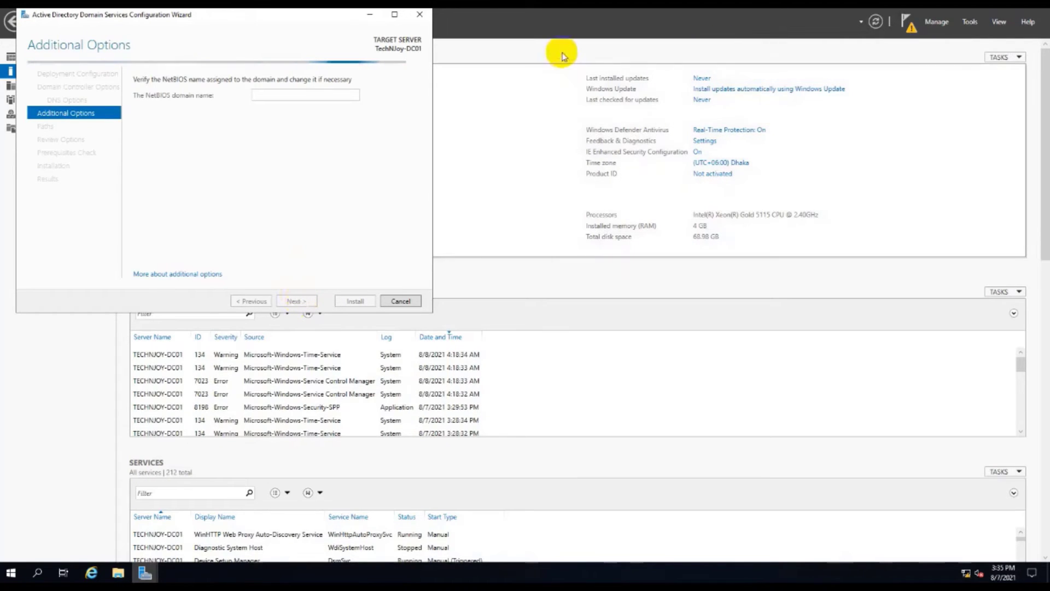
left_click(290, 93)
double_click(291, 93)
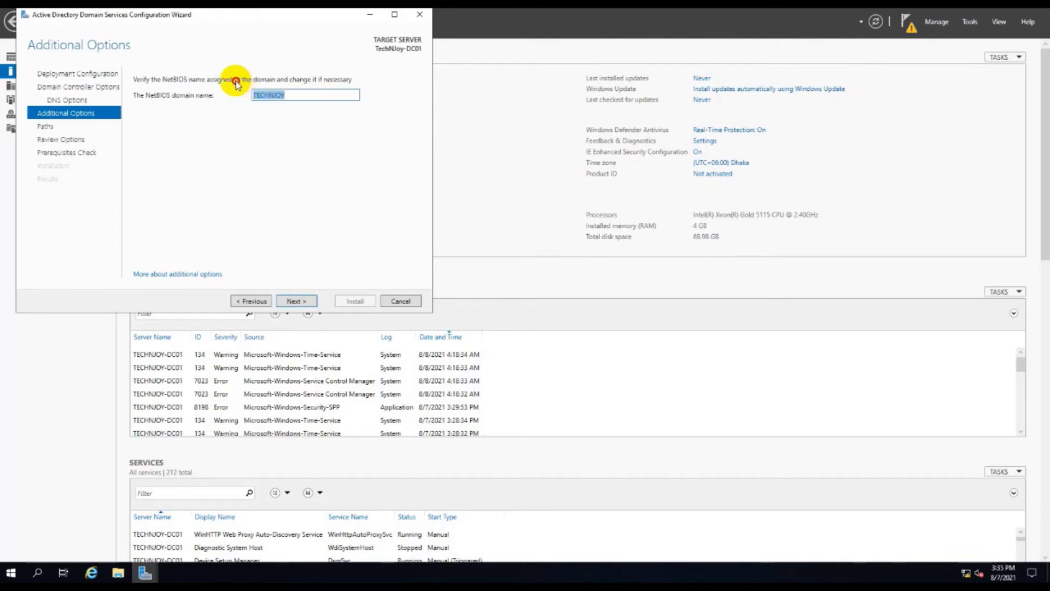
left_click(292, 301)
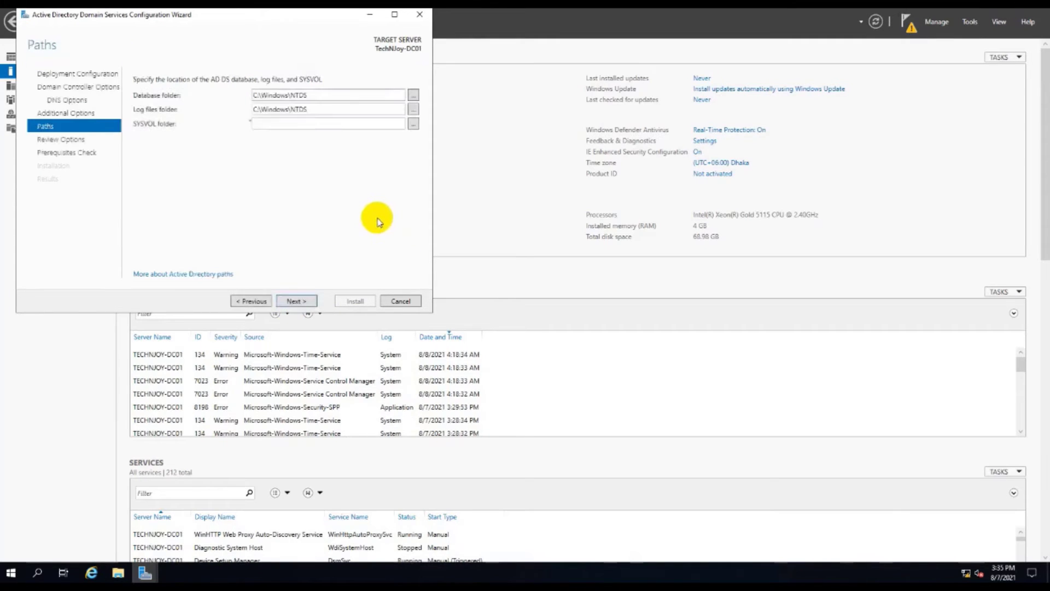
left_click(304, 301)
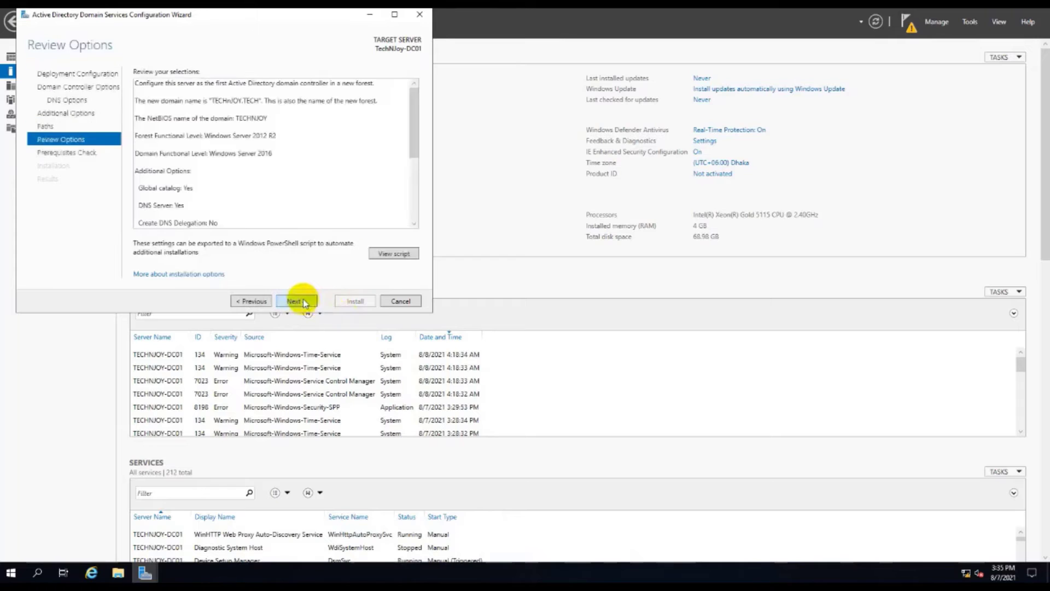
Step: Open the AD DS deployment PowerShell script in a window beside the wizard and start the prerequisites check
left_click(394, 253)
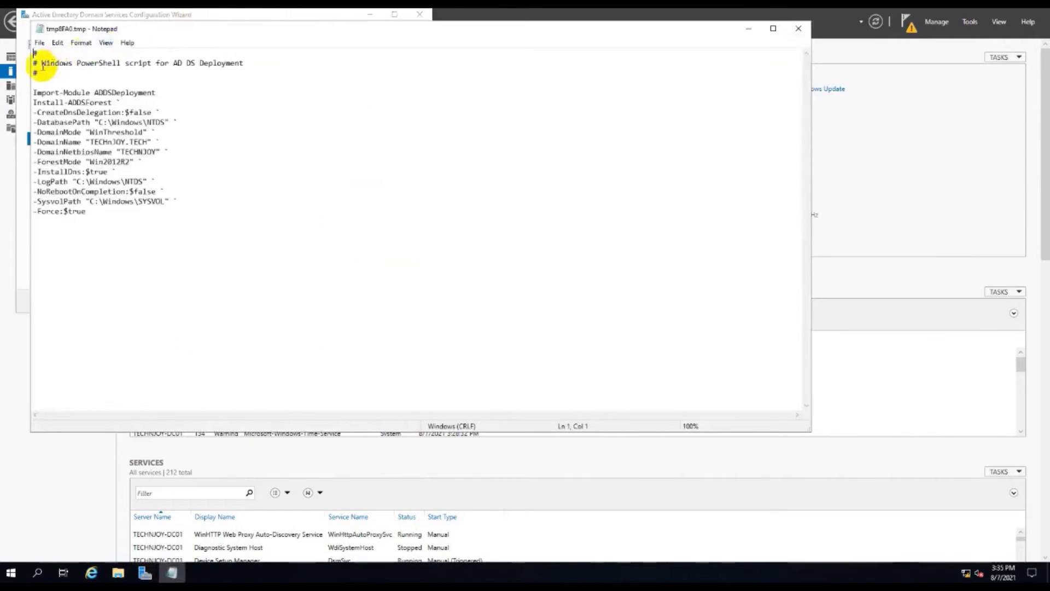
left_click_drag(30, 59, 479, 153)
left_click_drag(606, 32, 696, 29)
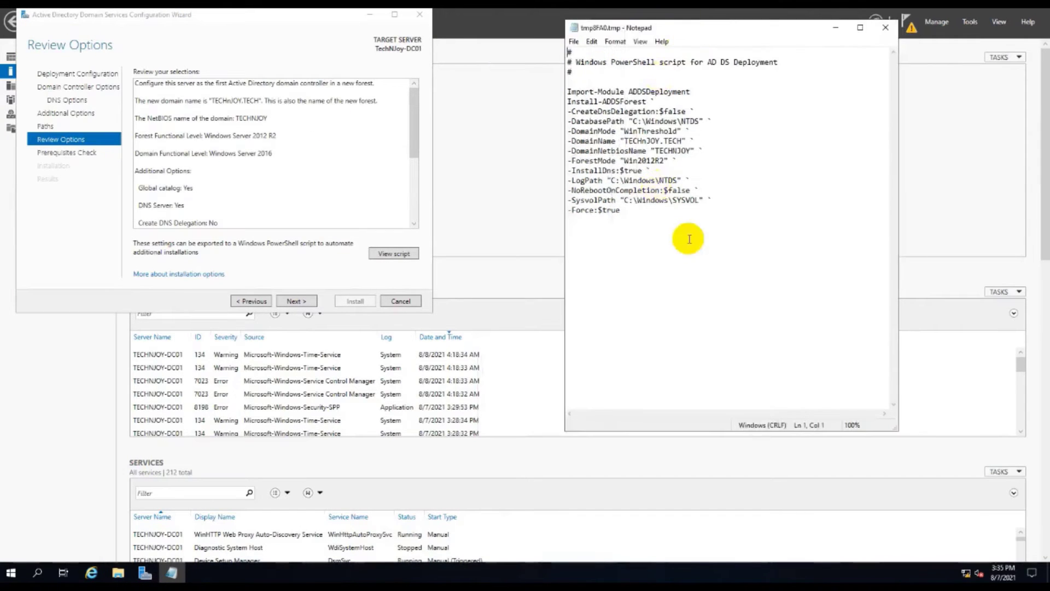
left_click(296, 301)
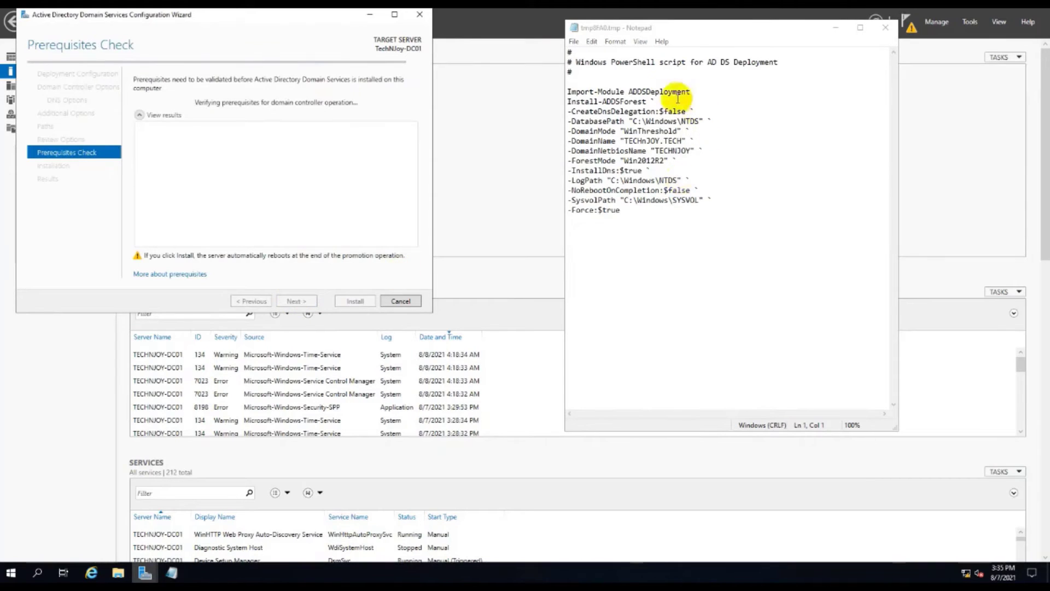
Step: Read through the commands and parameters of the AD DS deployment script during the prerequisites check
left_click(645, 91)
left_click(632, 101)
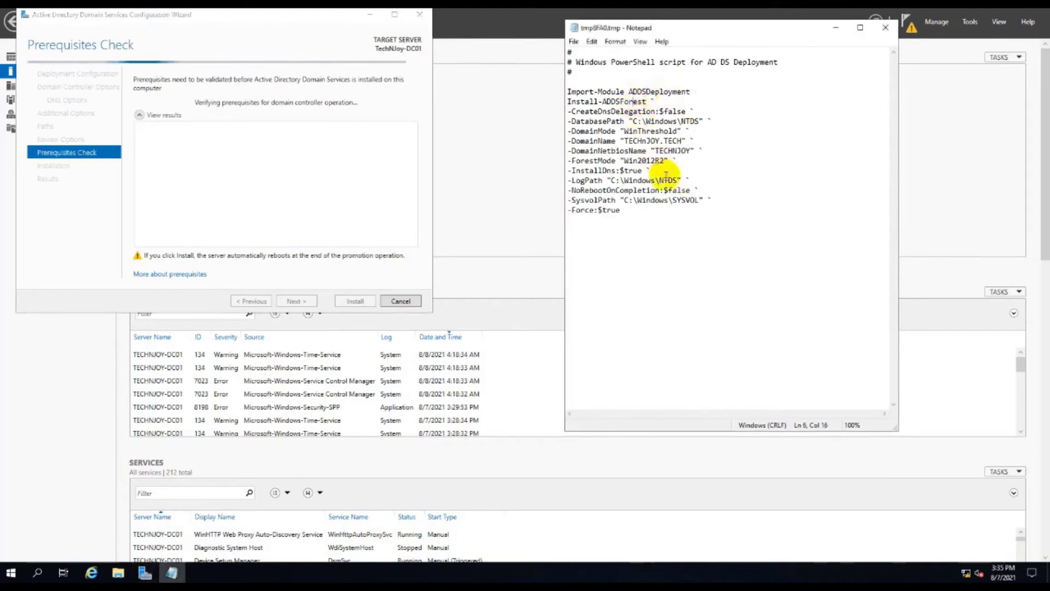
left_click(659, 111)
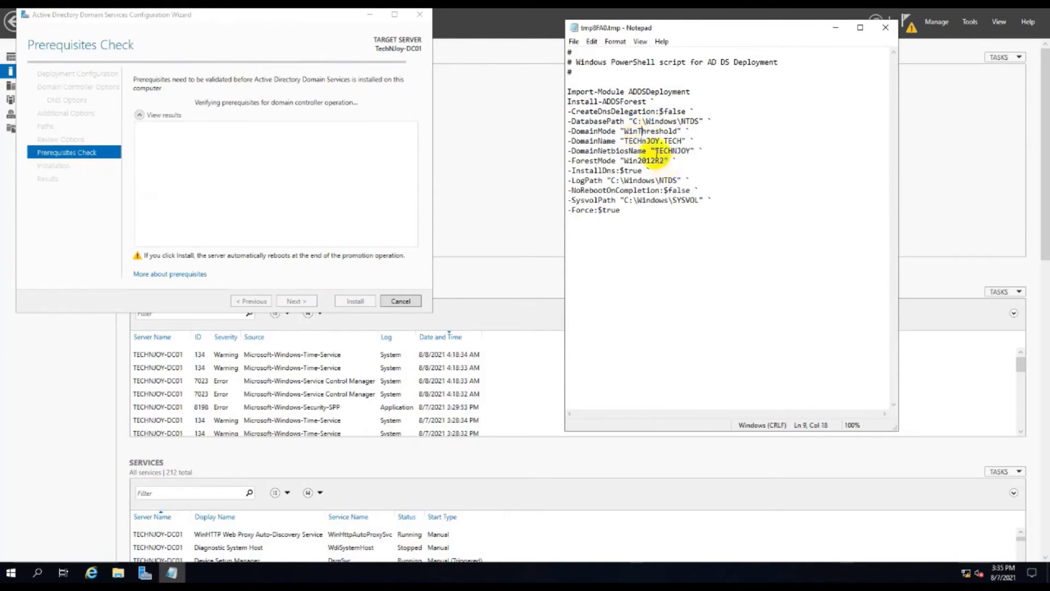
Step: Finish reviewing the deployment script parameters, install AD DS to promote the server, and acknowledge the sign-out for the restart
left_click(646, 141)
left_click(647, 160)
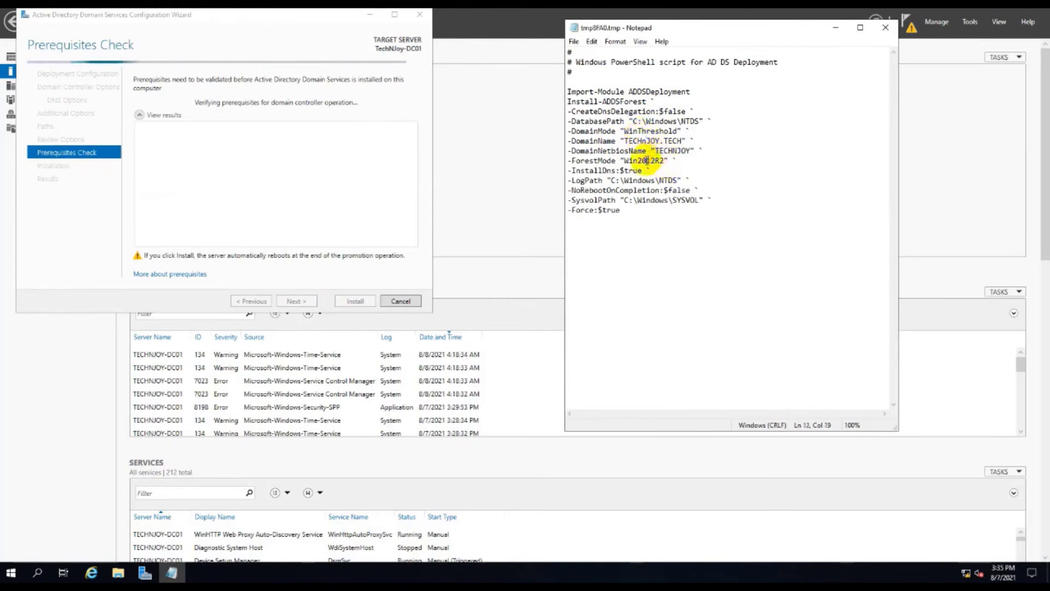
left_click(629, 171)
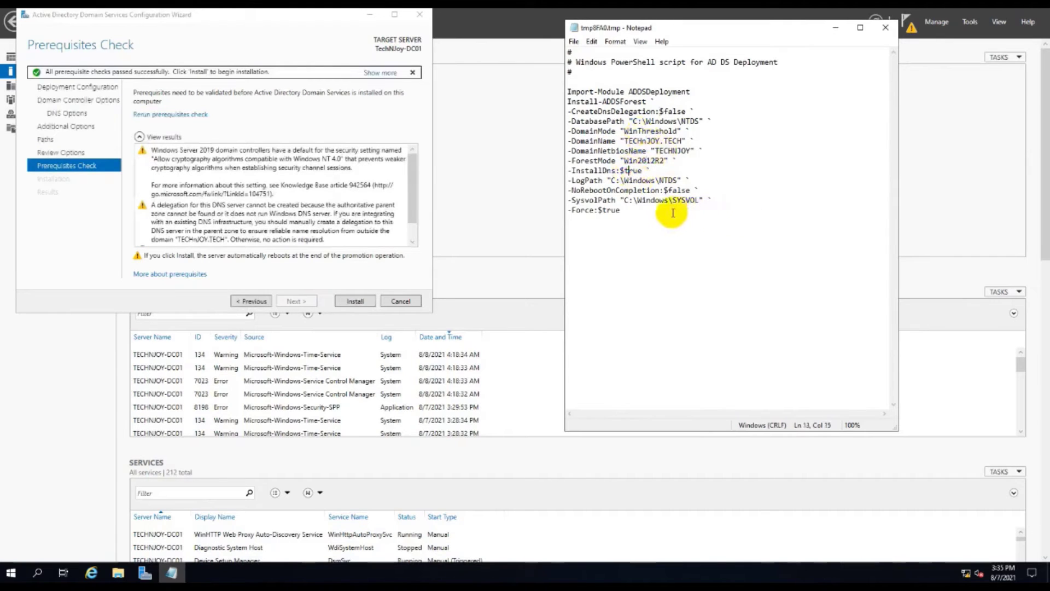
left_click(355, 300)
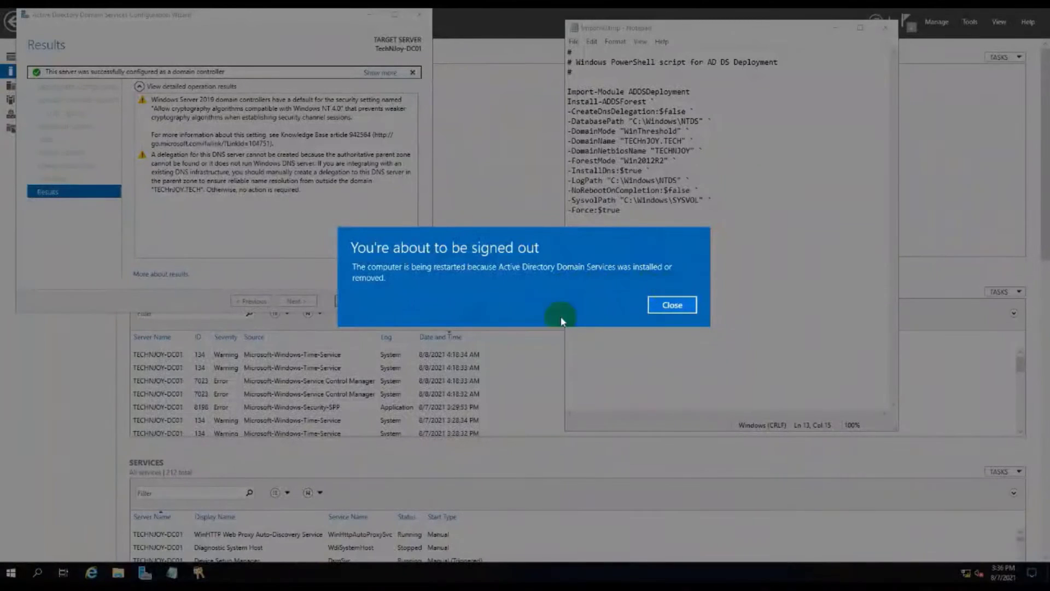
left_click(672, 305)
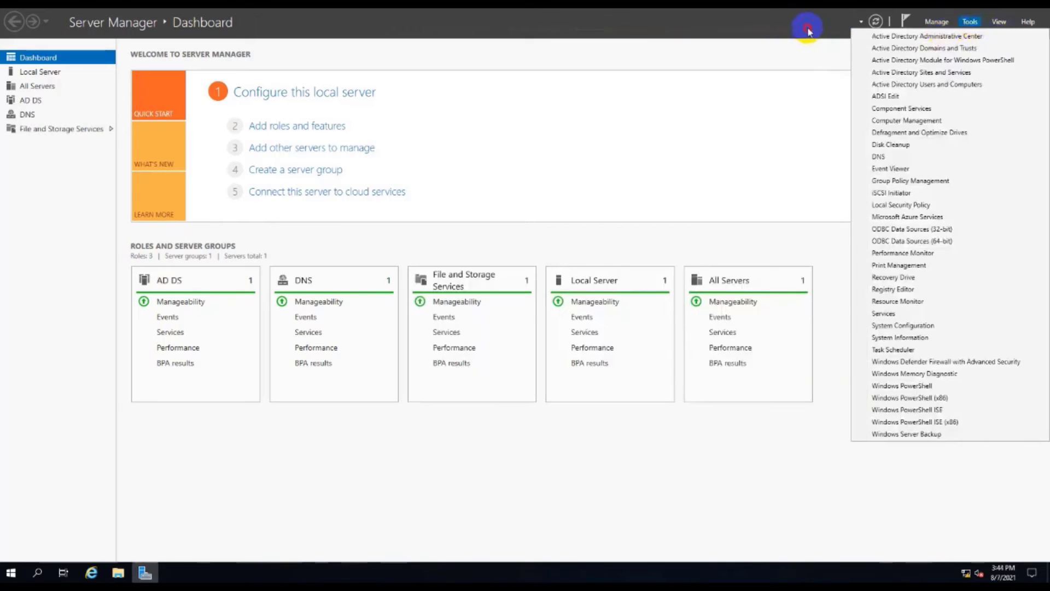
Step: Open Active Directory Users and Computers from Server Manager and maximize its window
left_click(809, 29)
left_click(971, 22)
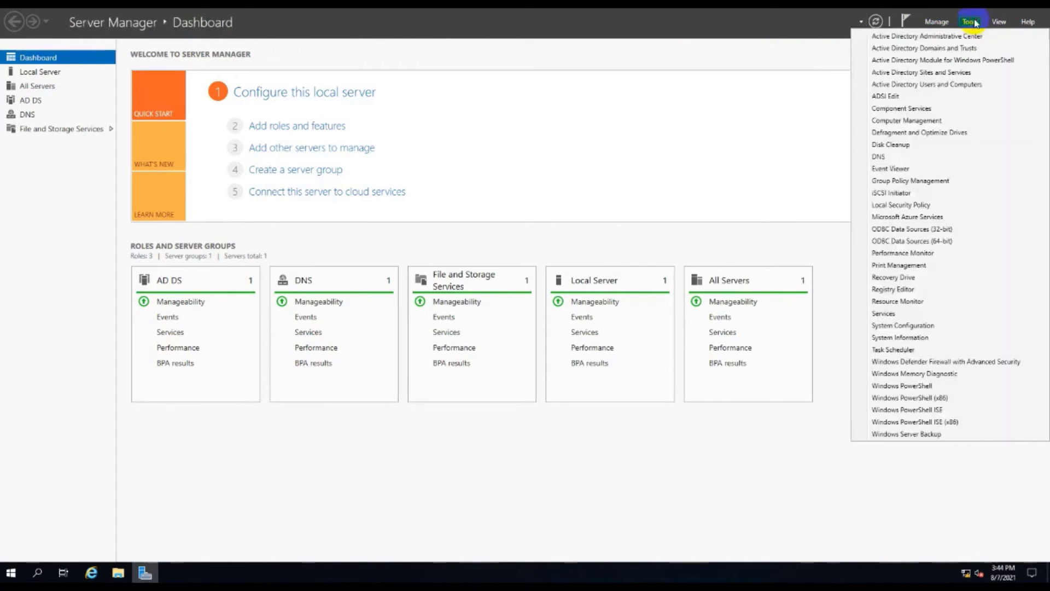
left_click(966, 84)
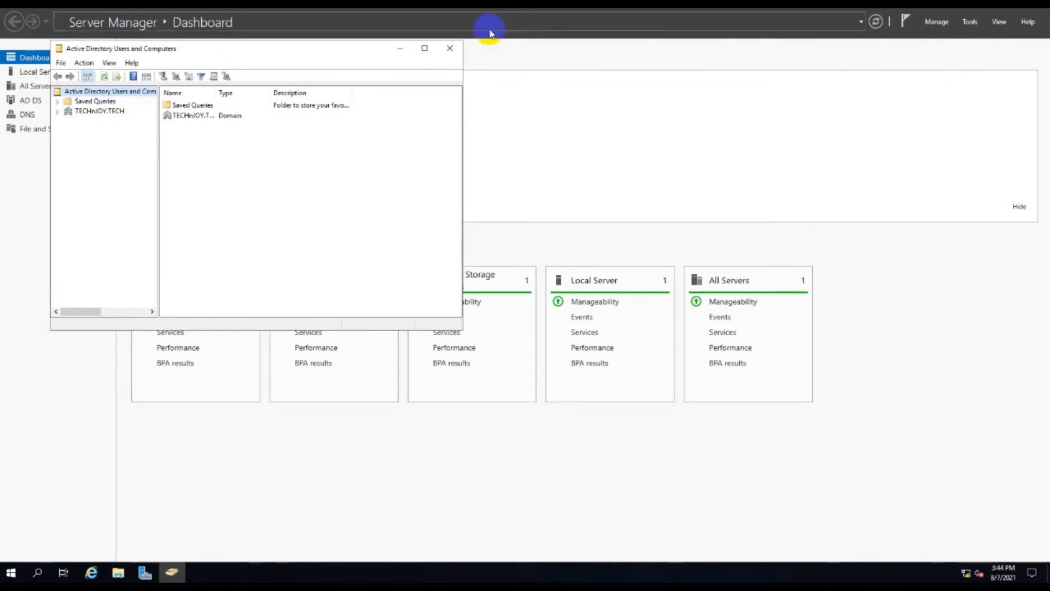
left_click(425, 52)
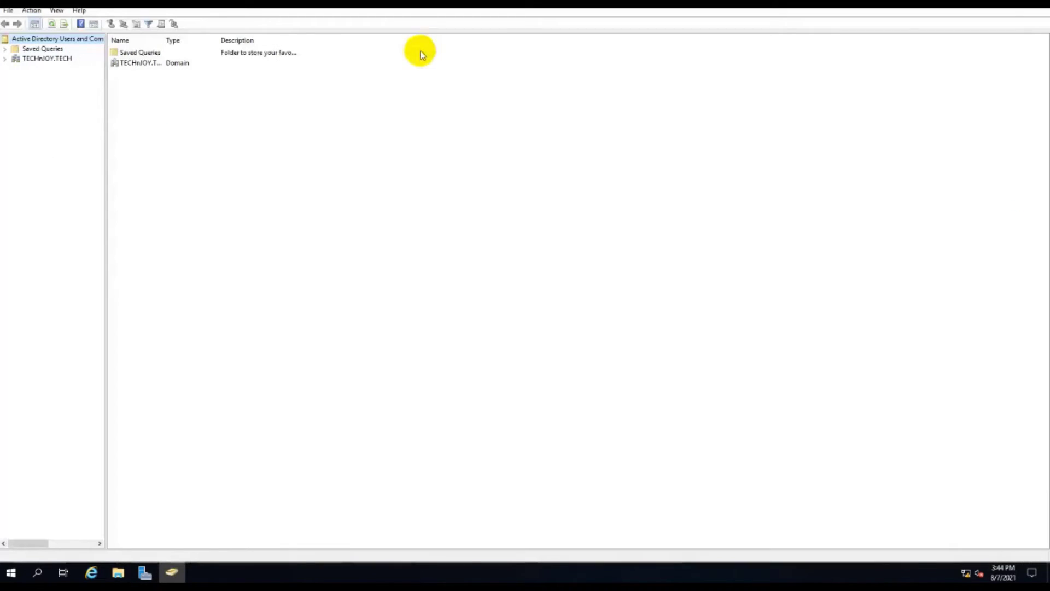
Step: Expand the TECHnJOY.TECH domain, show the contents of its Users container, and fit the Name column to the full object names
left_click(48, 59)
left_click(5, 59)
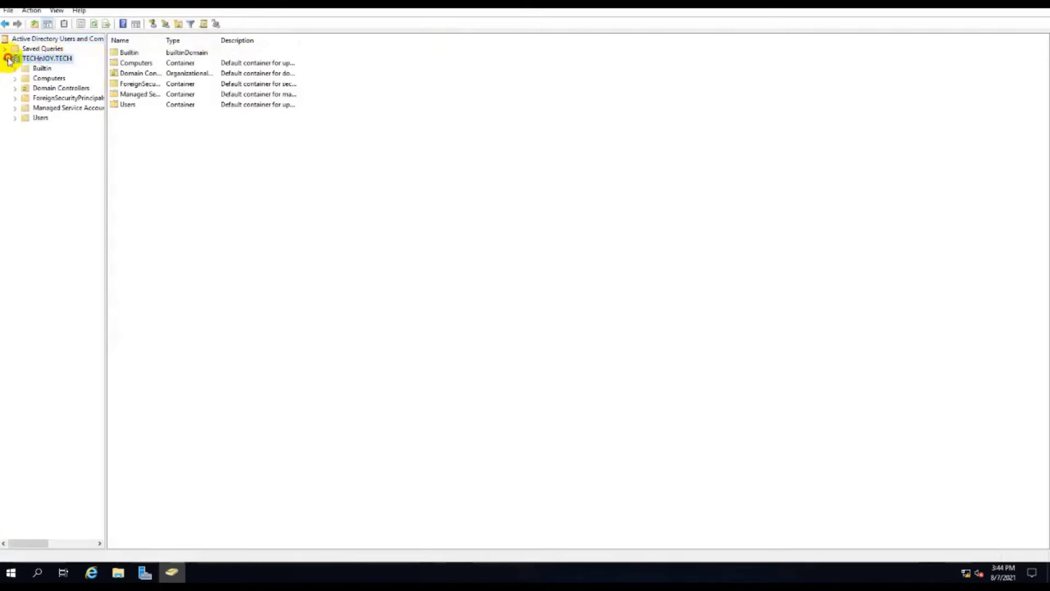
left_click(42, 68)
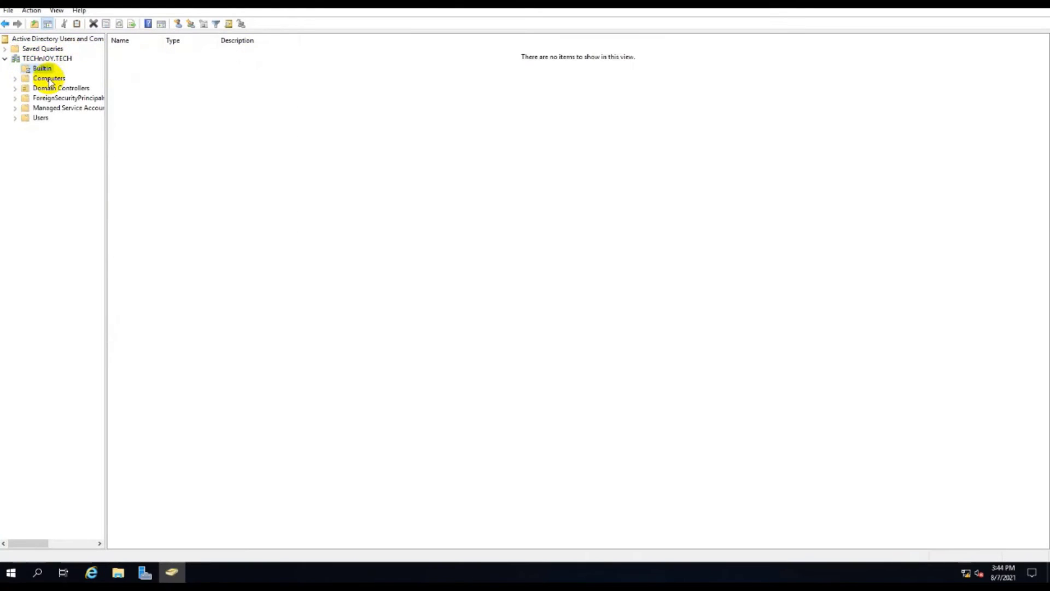
left_click(41, 118)
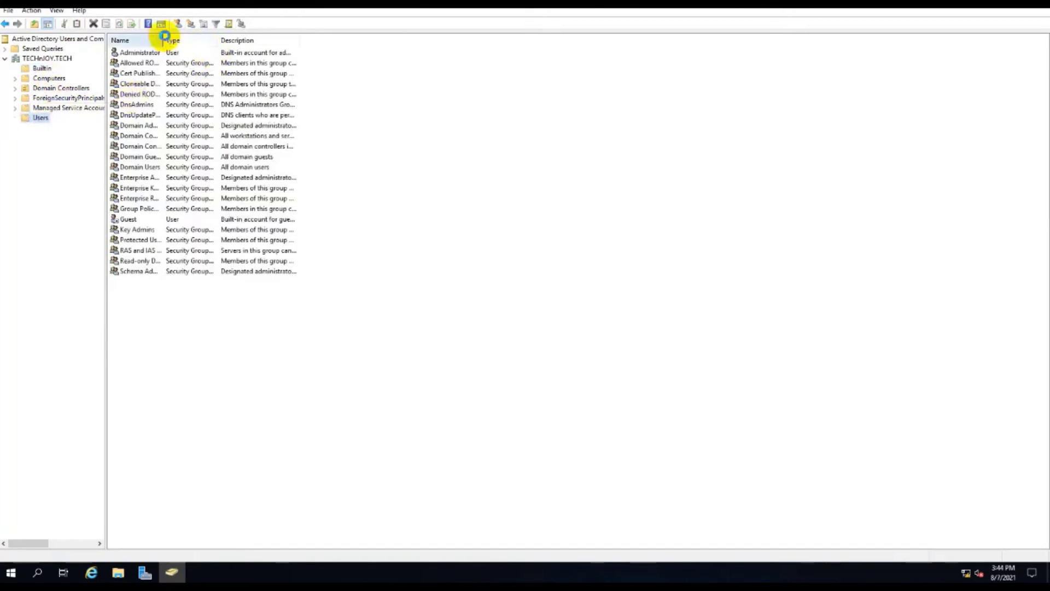
double_click(164, 39)
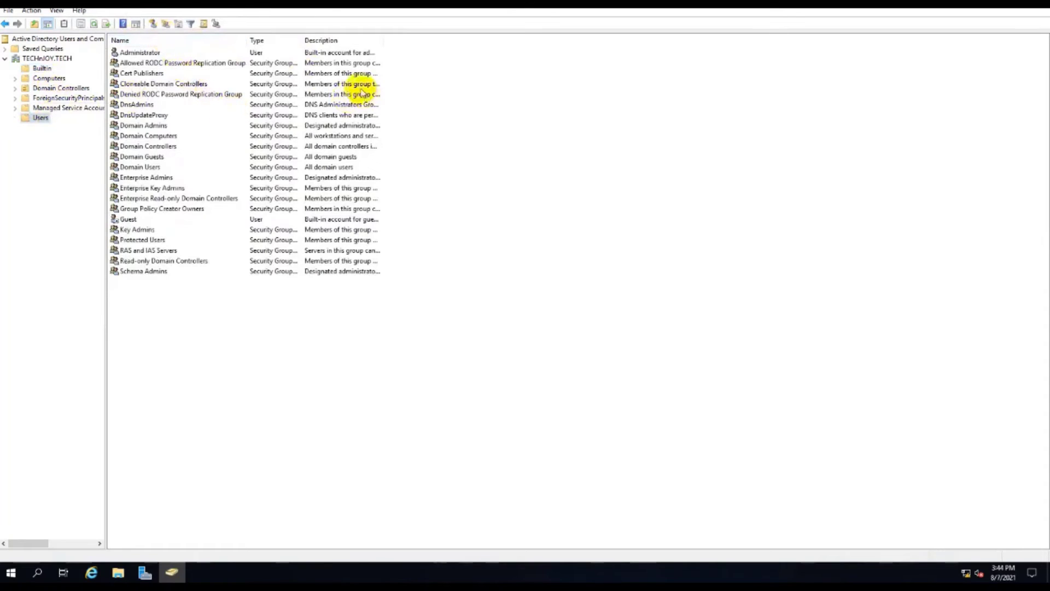
Step: Reset the password of the built-in Administrator account by entering and confirming a new password
left_click(281, 54)
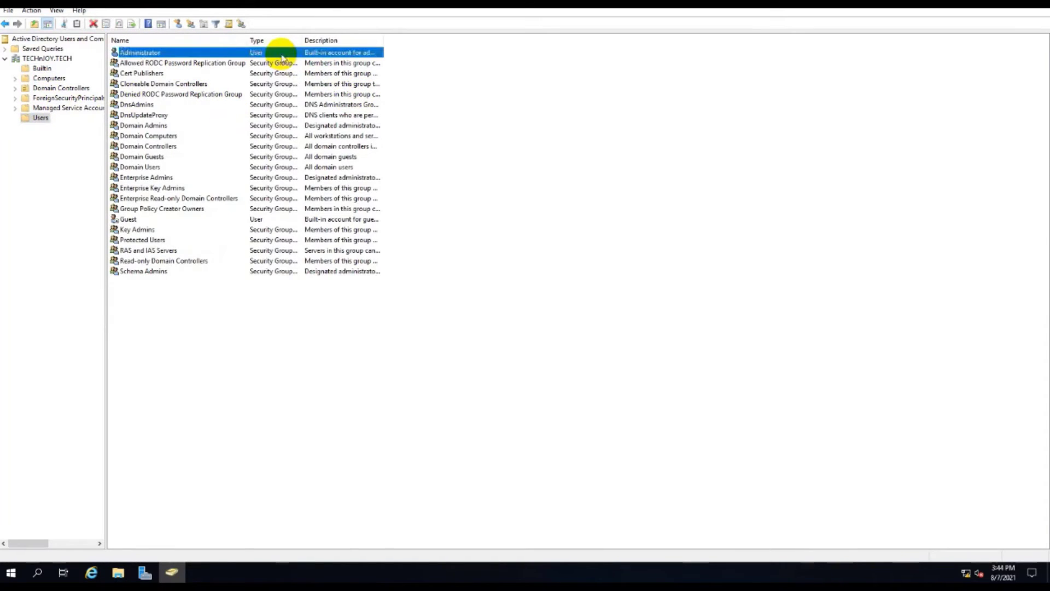
right_click(281, 55)
left_click(307, 96)
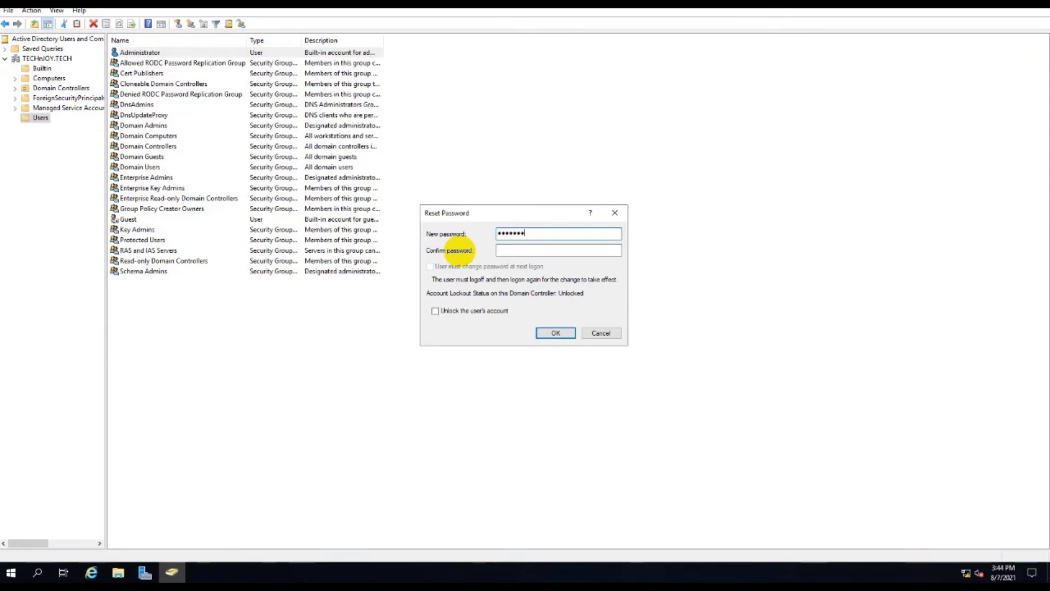
type("•")
key("Tab")
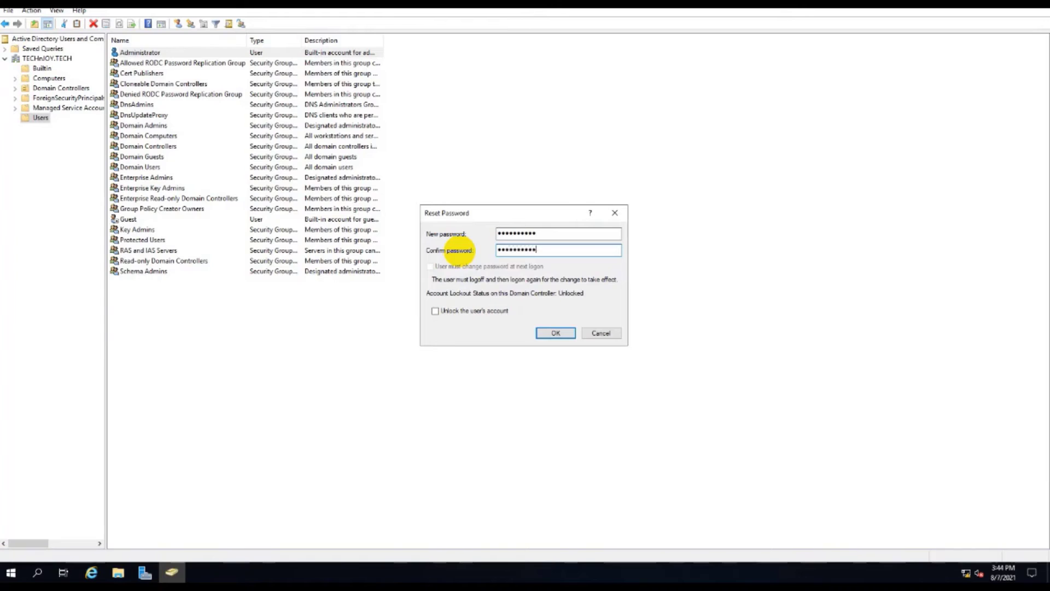
left_click(553, 332)
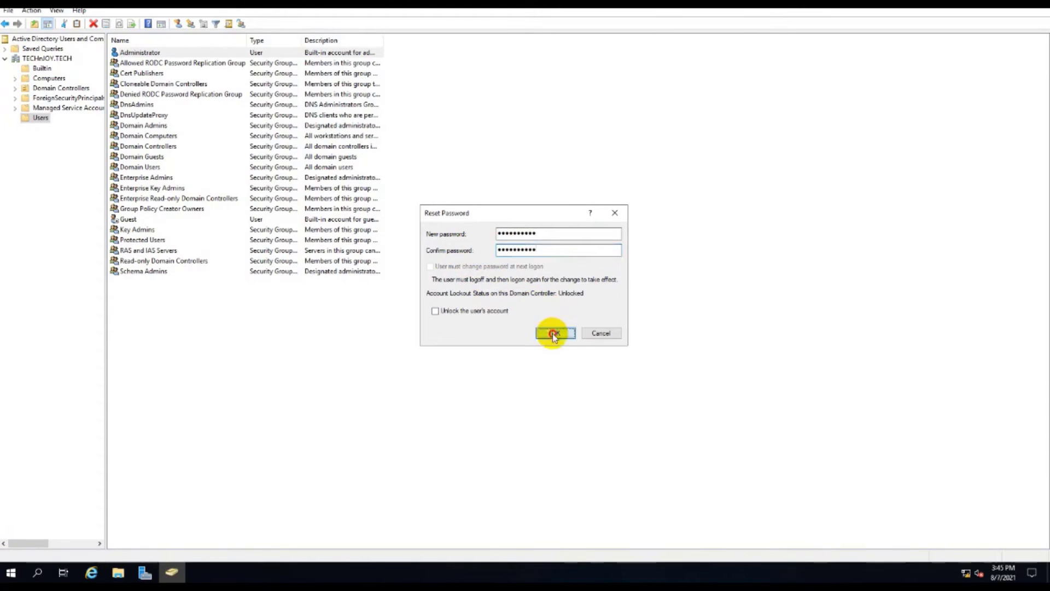
left_click(597, 322)
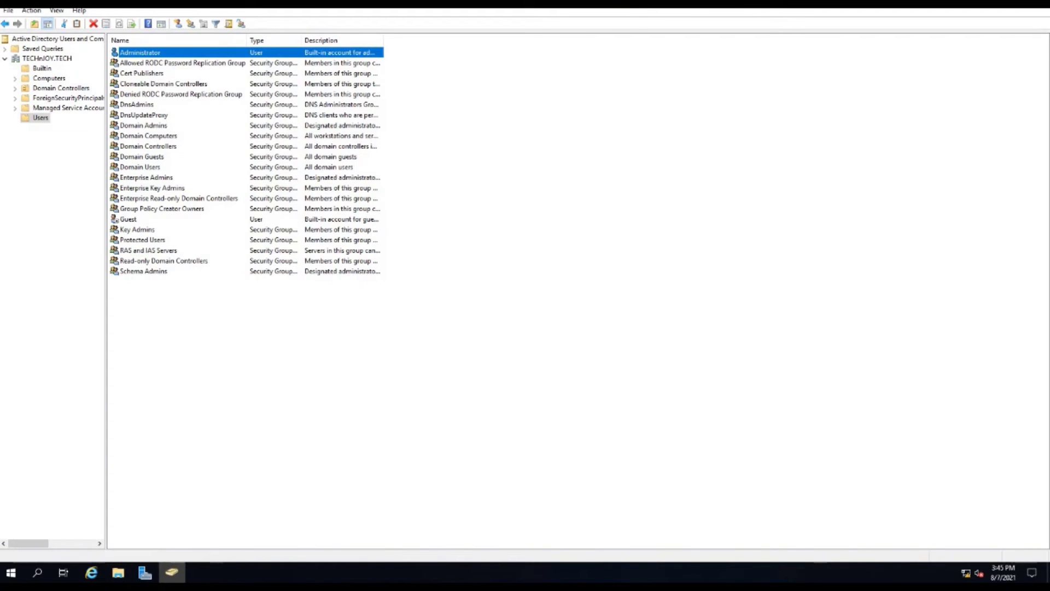
Step: Create an organizational unit named SALES in the TECHnJOY.TECH domain, protected from accidental deletion
left_click(43, 59)
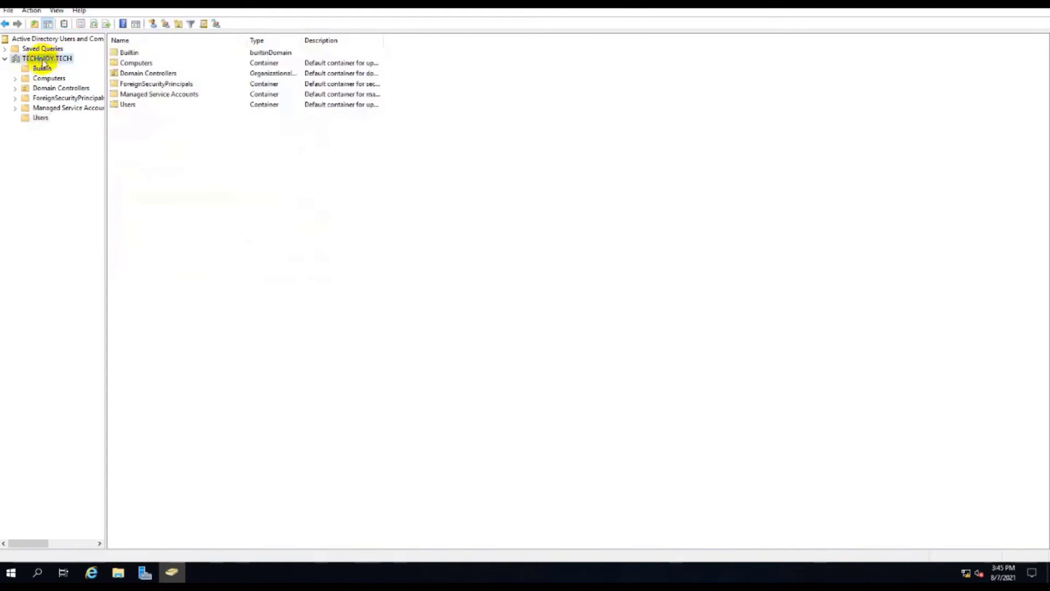
right_click(43, 59)
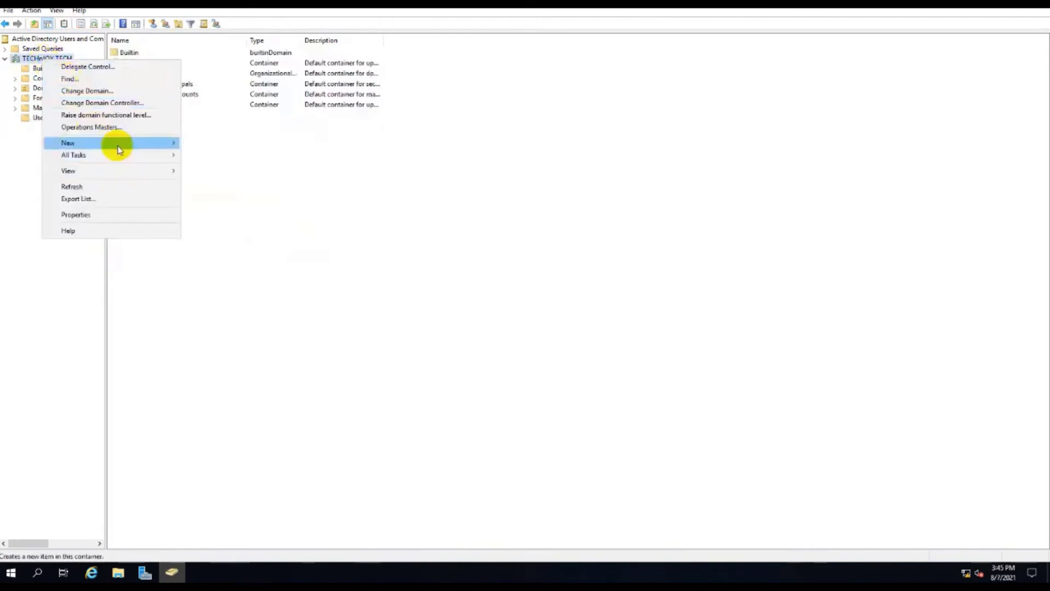
mouse_move(117, 145)
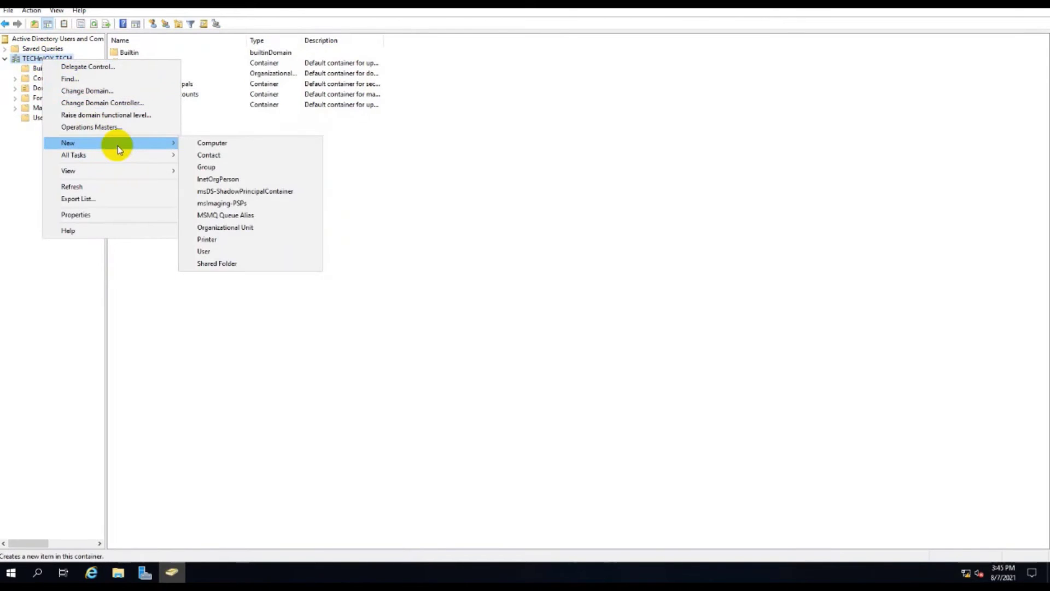
left_click(226, 228)
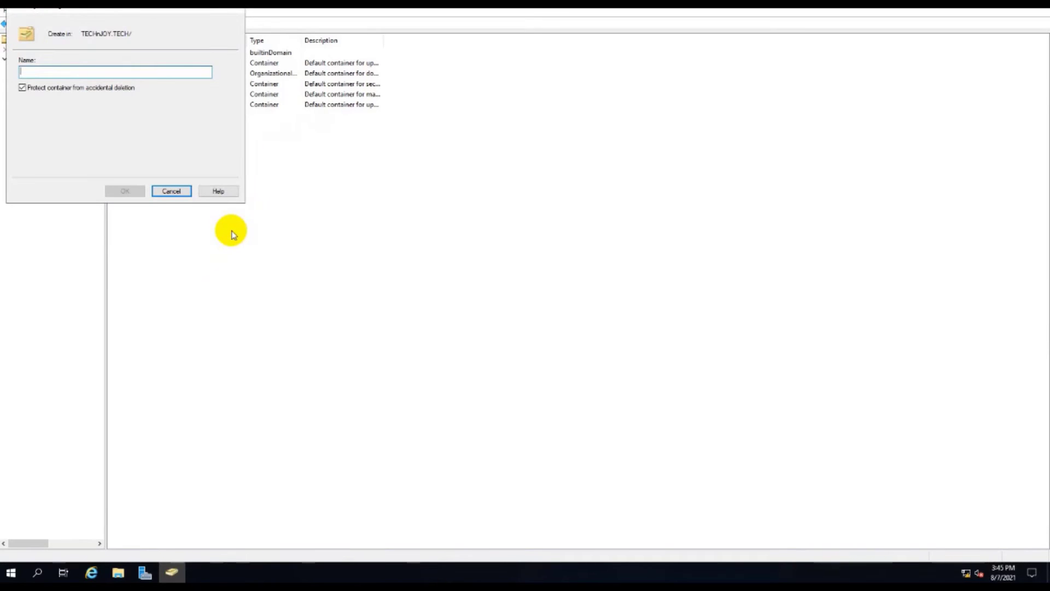
type("SA")
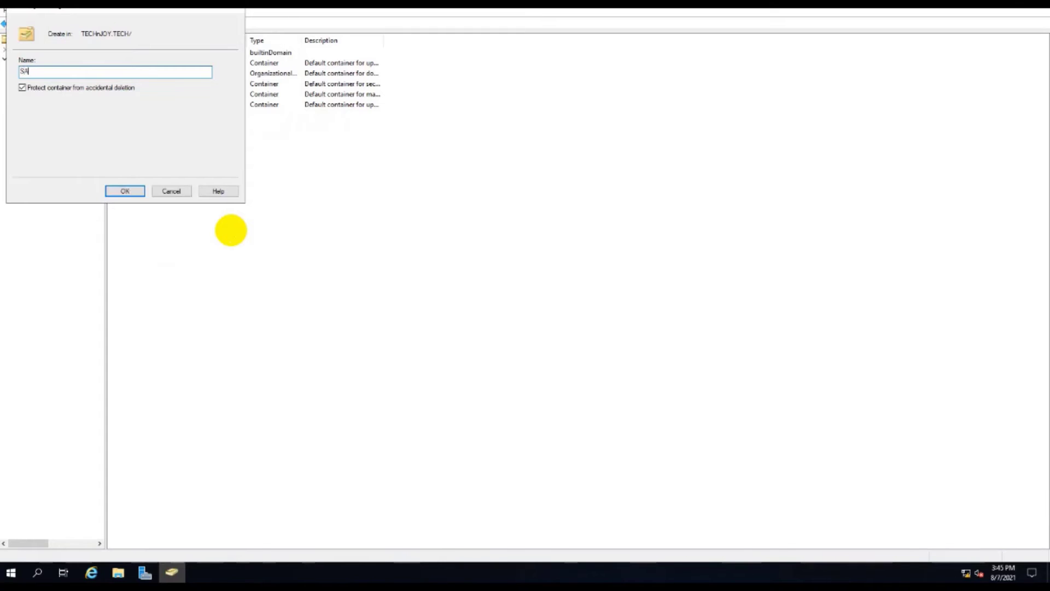
key("BackSpace")
key("BackSpace")
key("BackSpace")
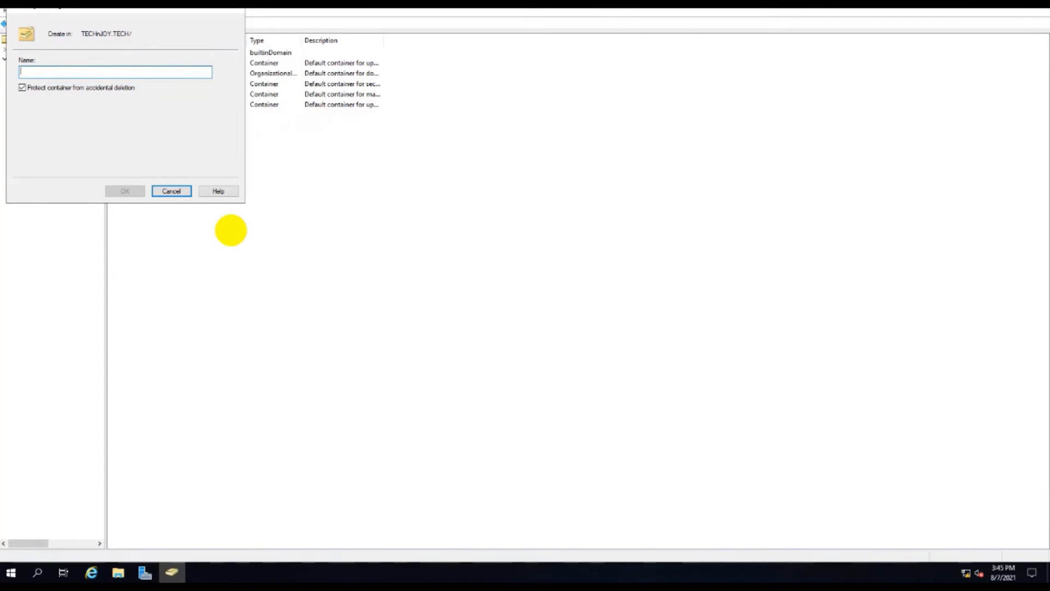
type("SALES")
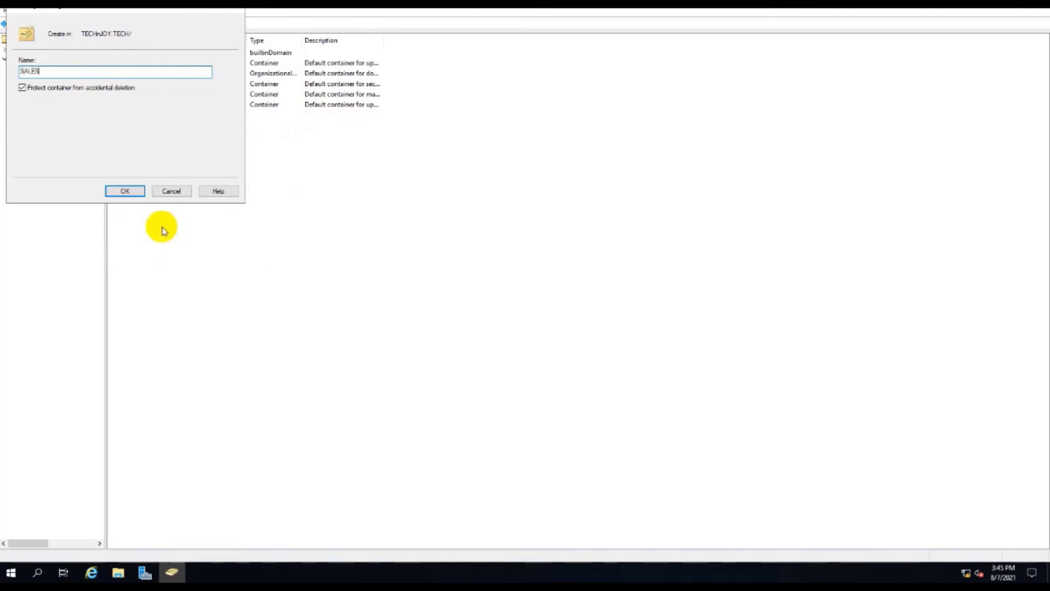
left_click(125, 191)
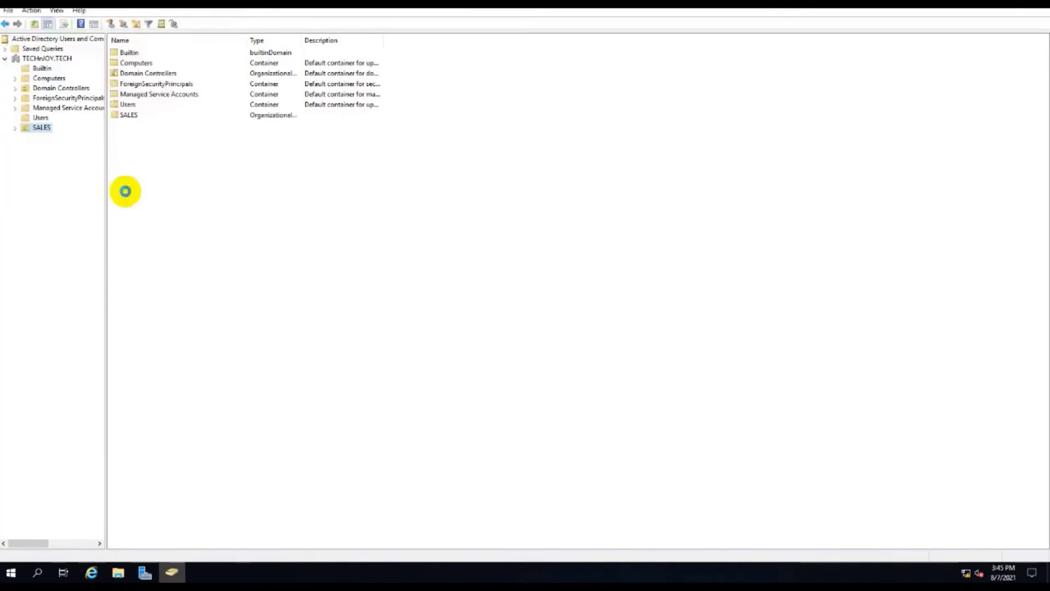
Step: Create an organizational unit named PRODUCTION directly under TECHnJOY.TECH, protected from accidental deletion
left_click(47, 57)
right_click(41, 60)
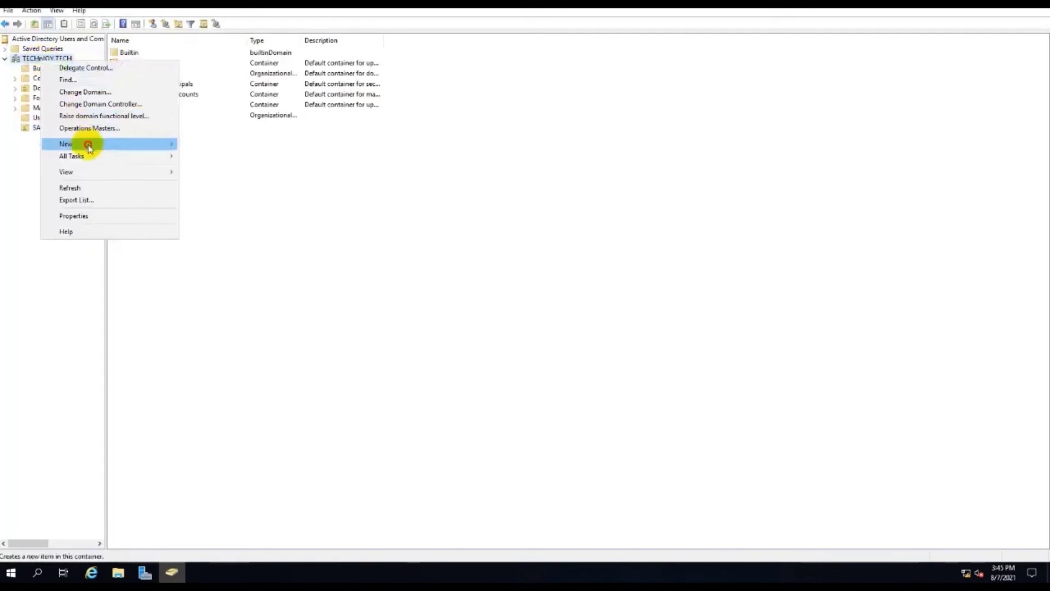
mouse_move(84, 144)
left_click(225, 227)
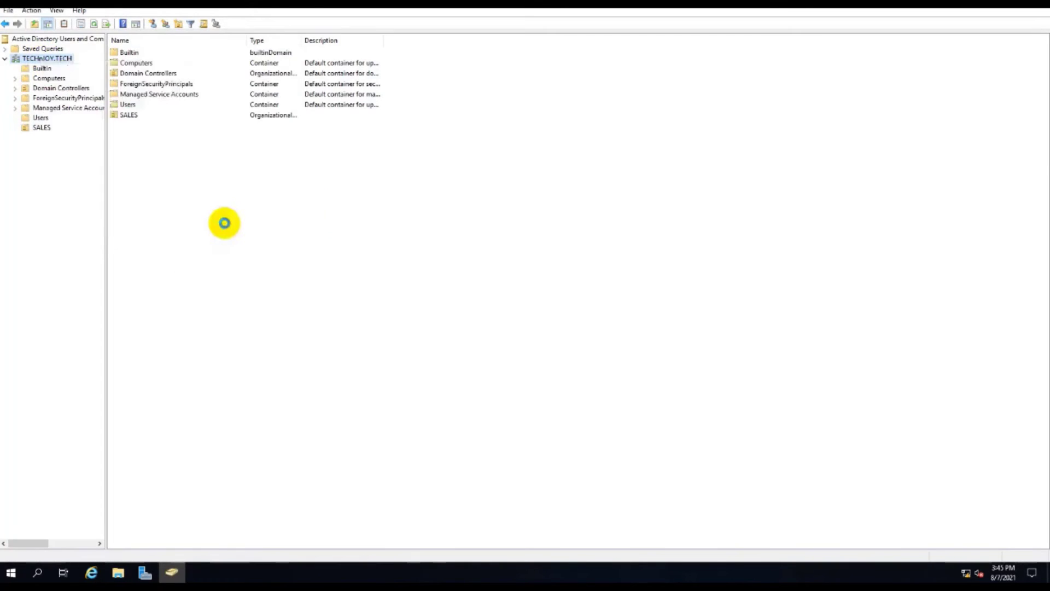
type("P")
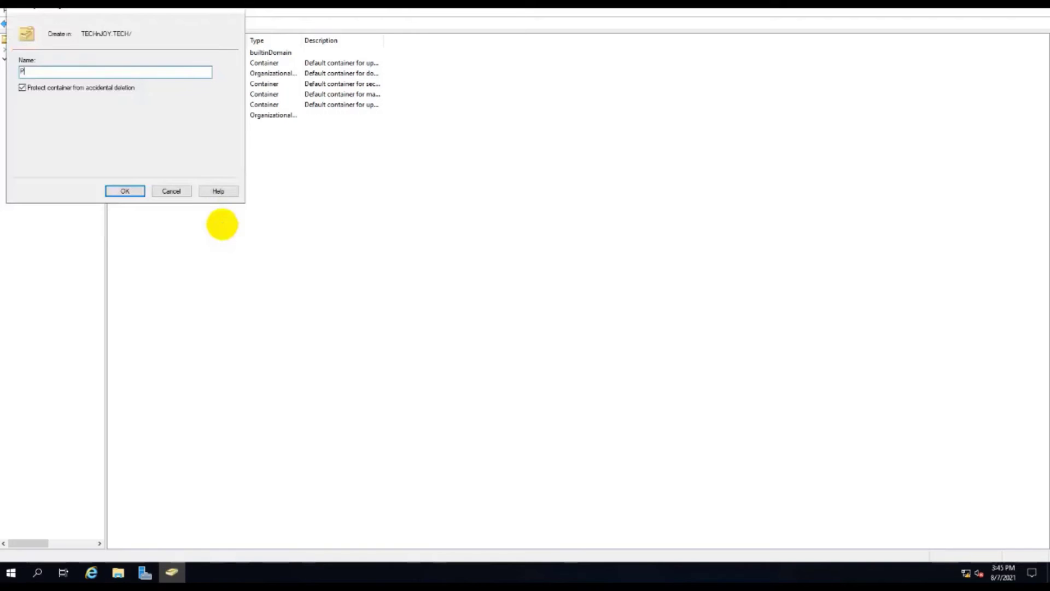
type("RODUCTION")
key("Return")
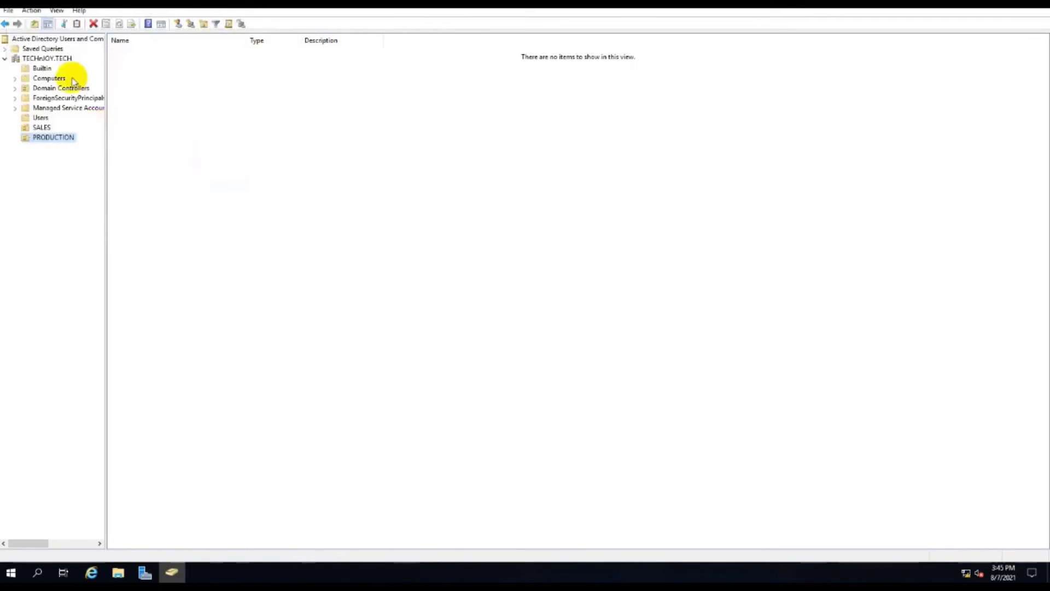
Step: Create an organizational unit named IT directly under TECHnJOY.TECH, protected from accidental deletion
left_click(59, 60)
right_click(59, 60)
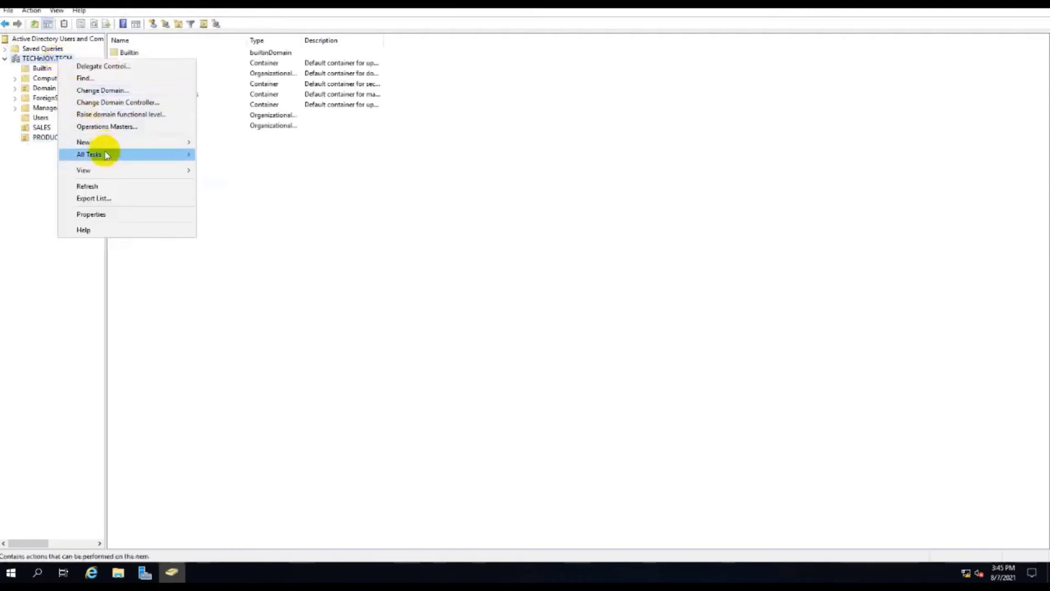
mouse_move(104, 140)
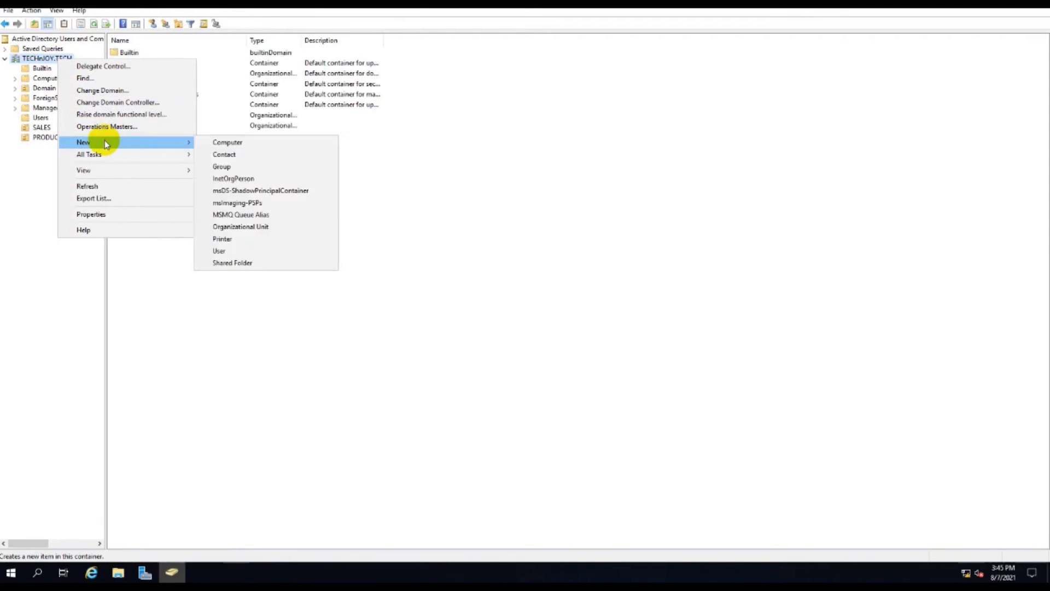
left_click(249, 227)
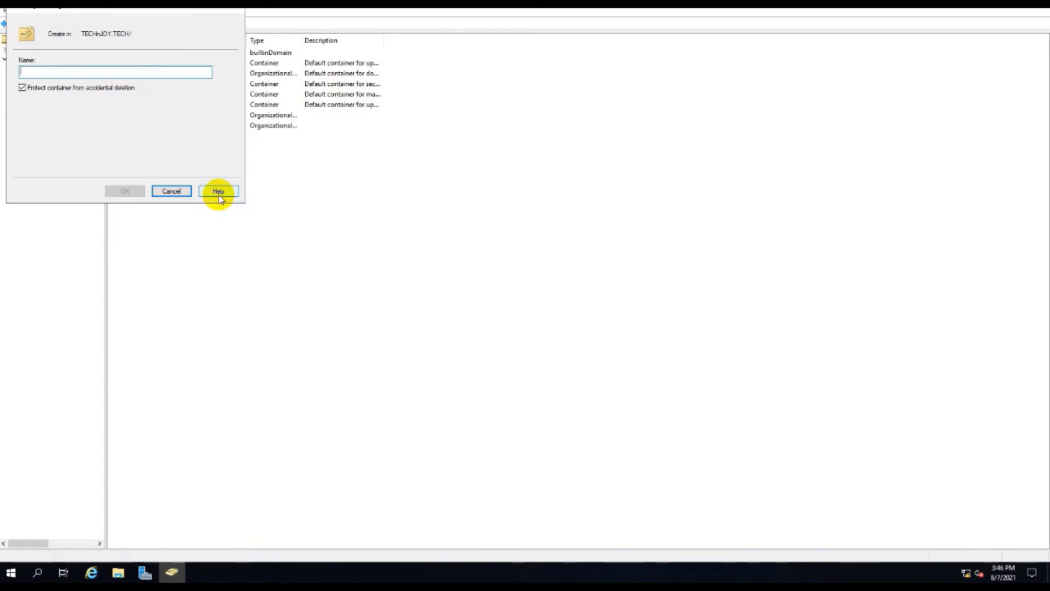
type("I")
key("BackSpace")
type("IT")
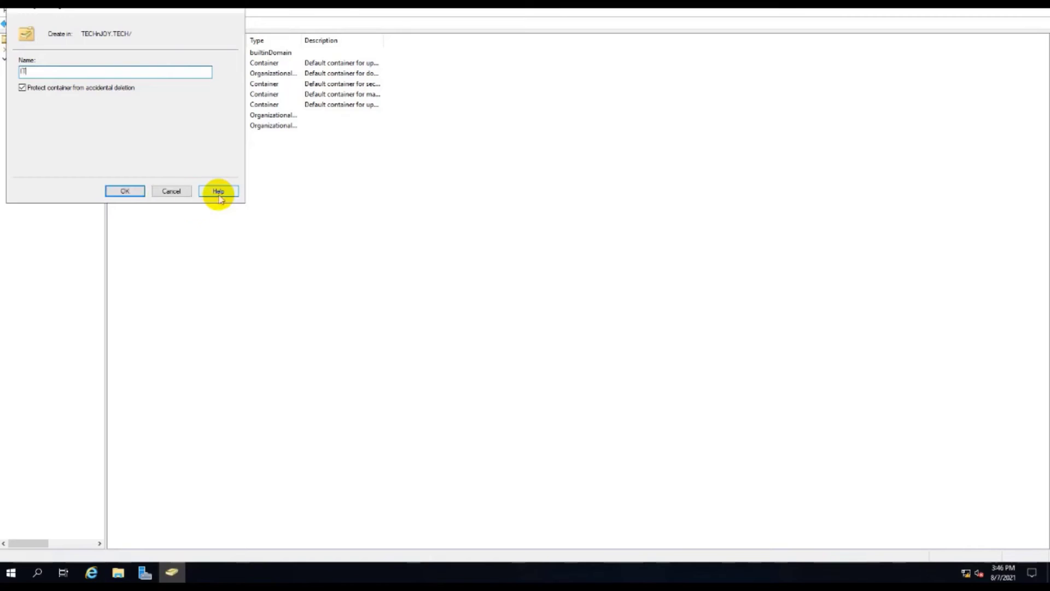
left_click(126, 191)
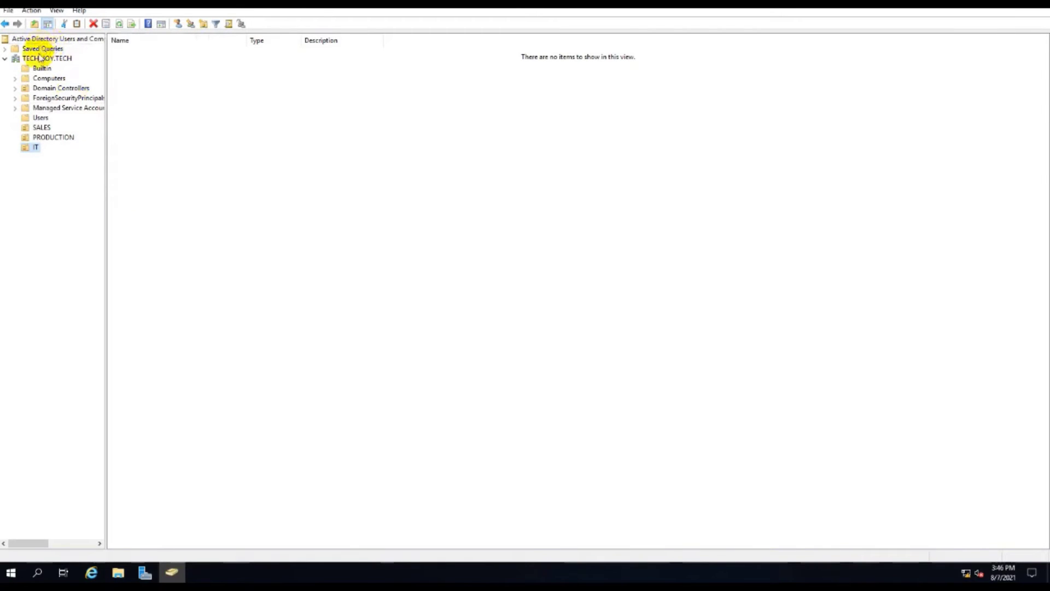
Step: Create an organizational unit named USERS inside the SALES organizational unit, protected from accidental deletion
left_click(37, 128)
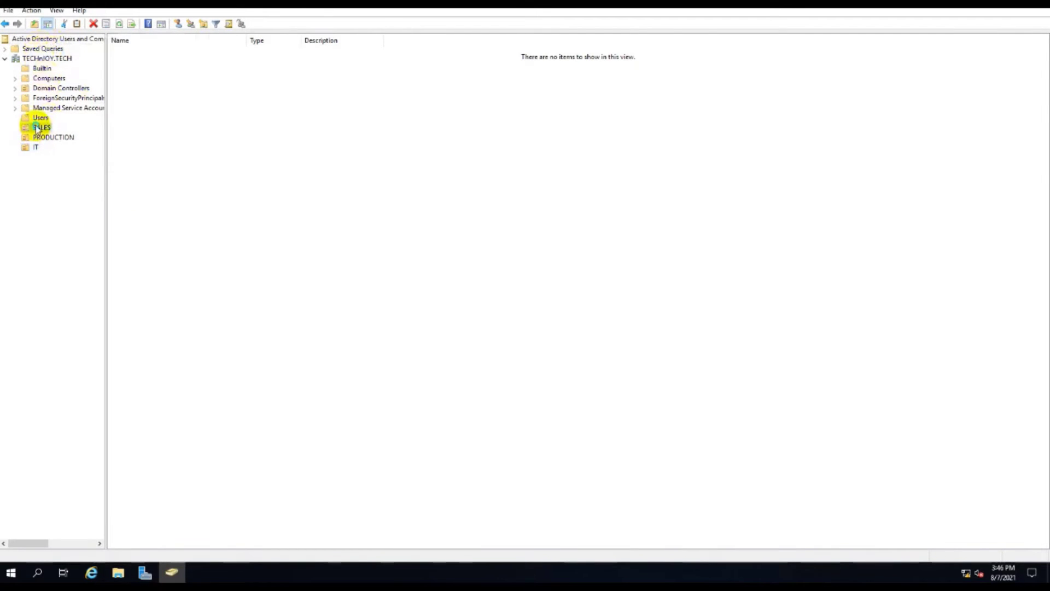
right_click(36, 128)
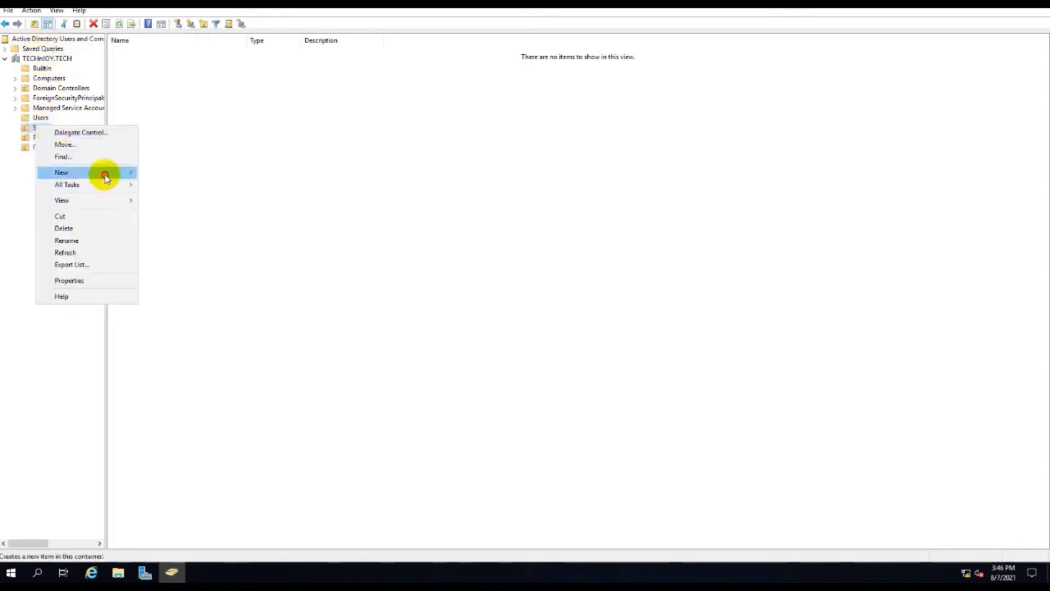
mouse_move(105, 179)
left_click(200, 256)
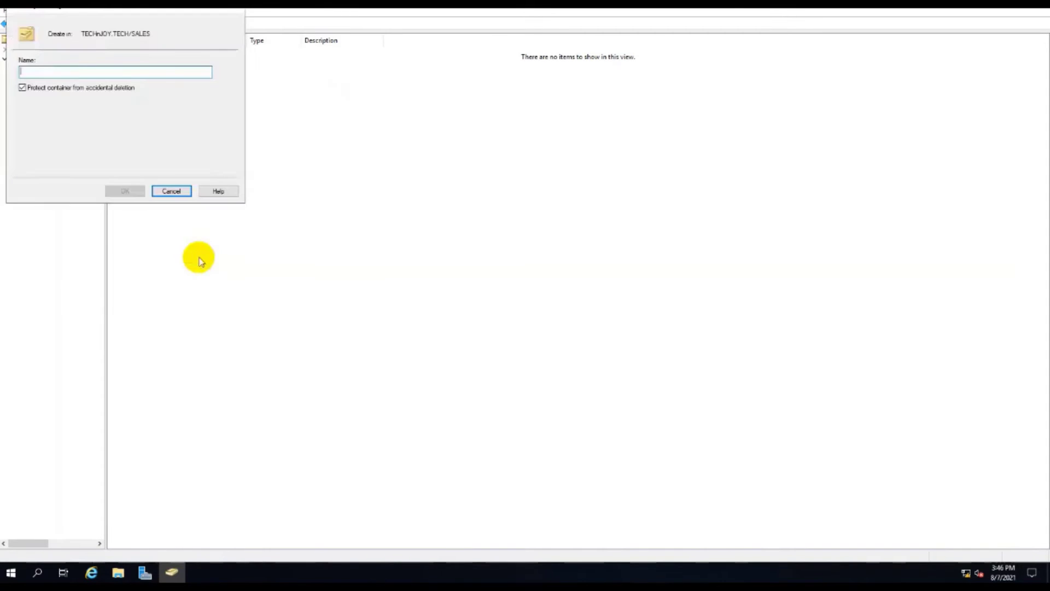
type("USERS")
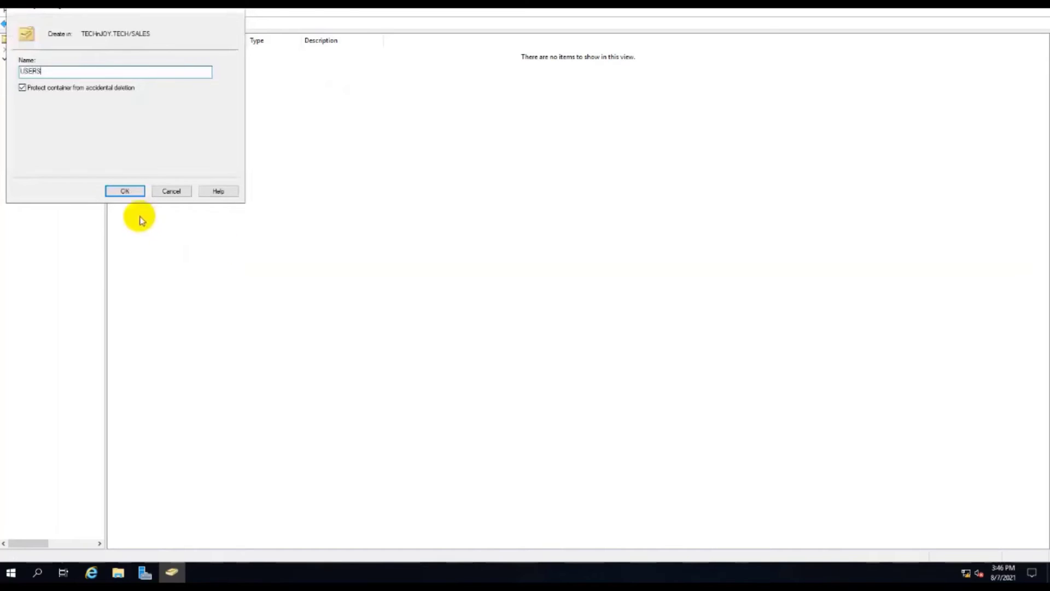
left_click(120, 190)
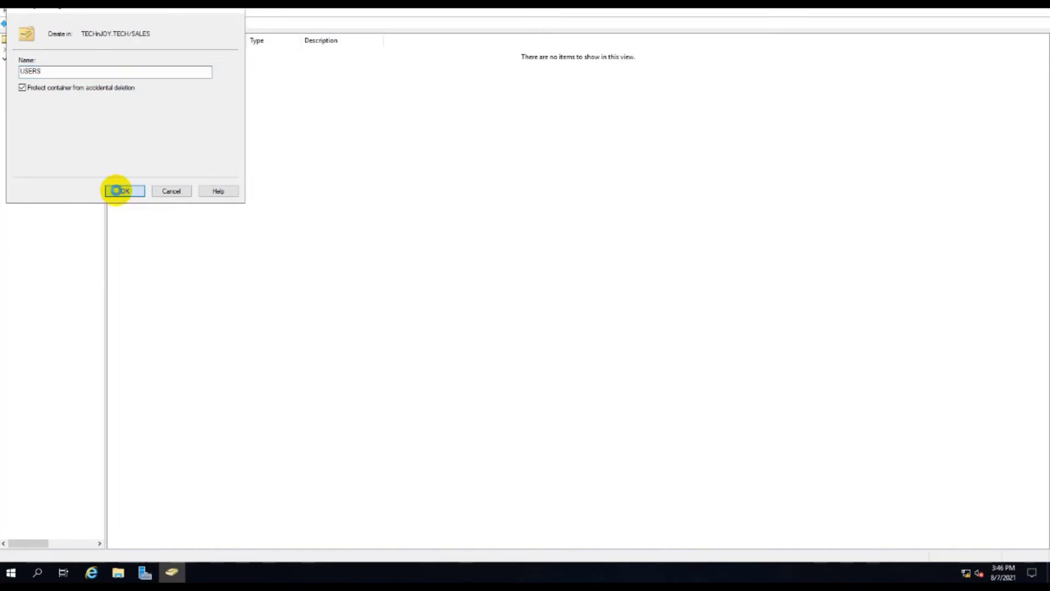
Step: Create an organizational unit named GROUPS inside the SALES organizational unit, protected from accidental deletion
left_click(43, 130)
right_click(43, 130)
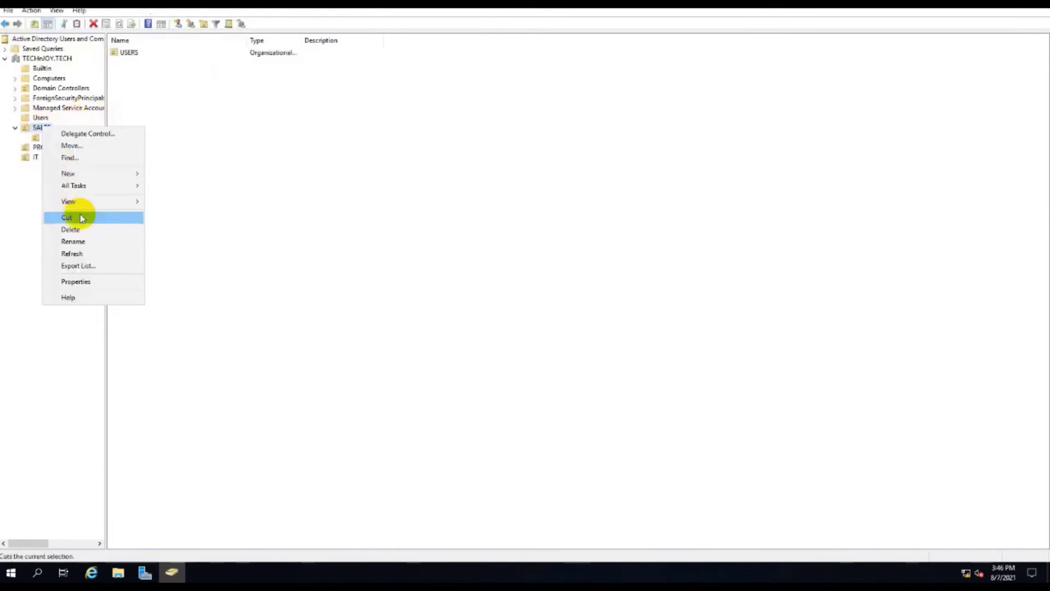
mouse_move(108, 176)
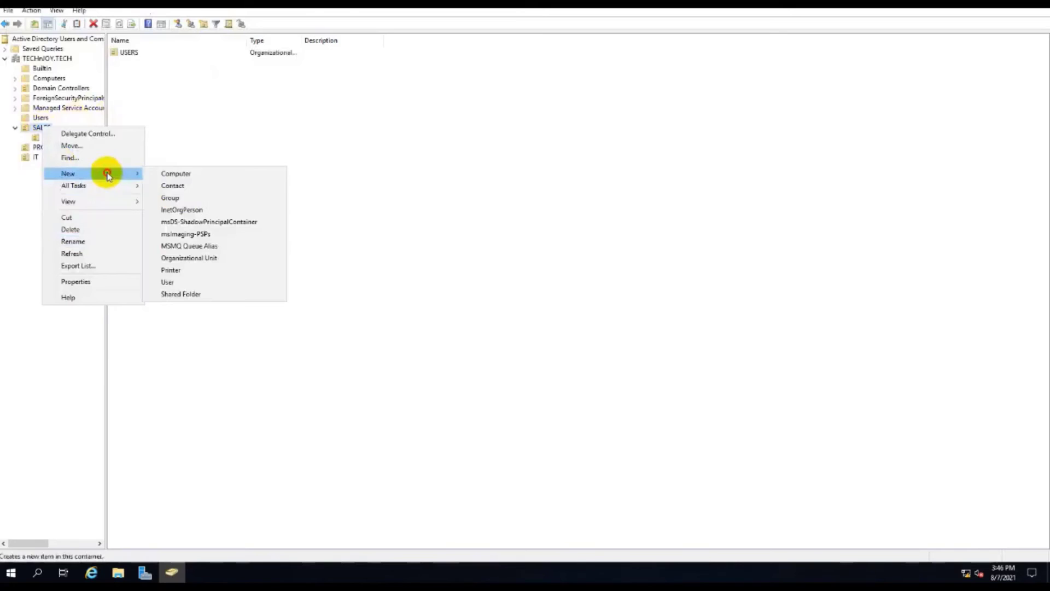
left_click(199, 258)
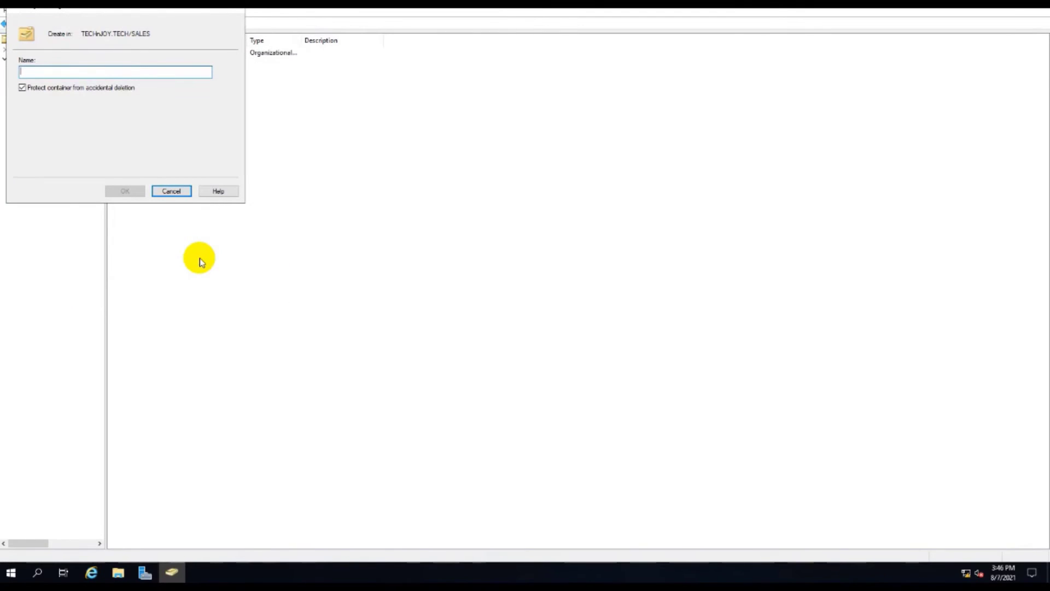
type("GROUPS")
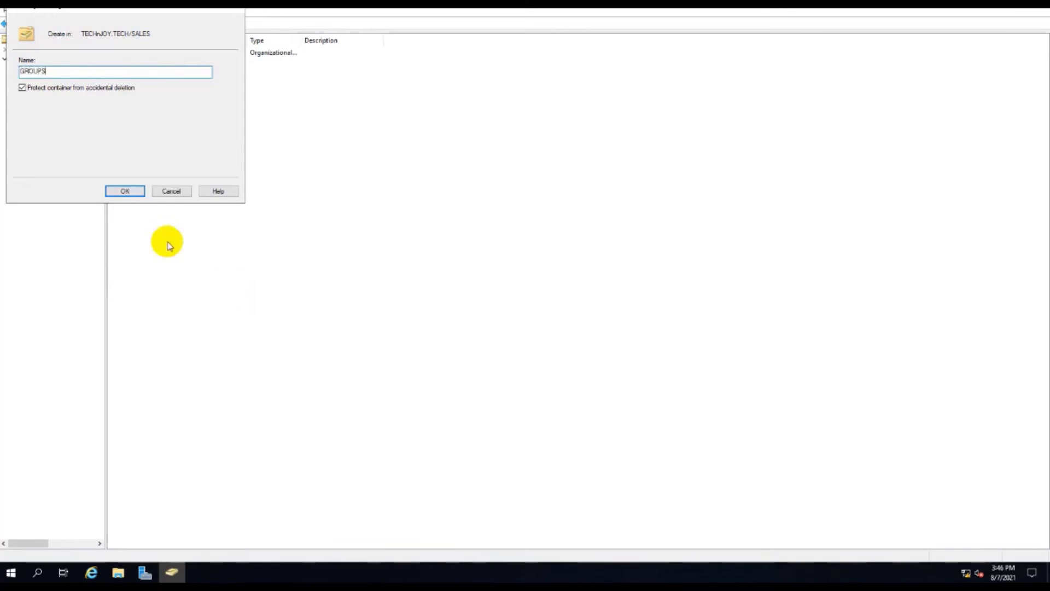
left_click(117, 190)
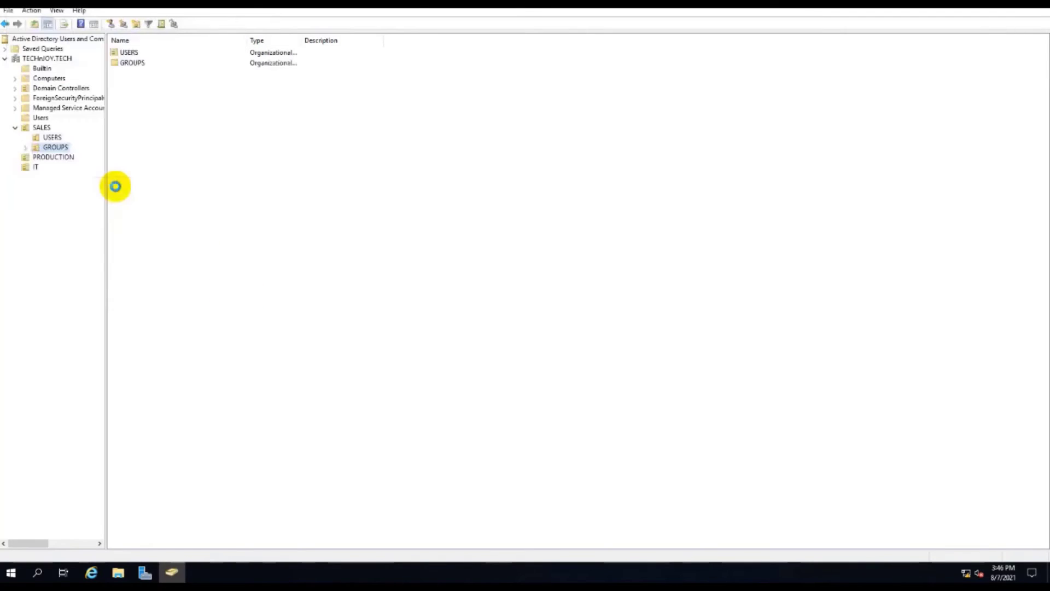
Step: Create an organizational unit named COMPUTER inside the SALES organizational unit, protected from accidental deletion
left_click(43, 128)
right_click(42, 128)
mouse_move(103, 180)
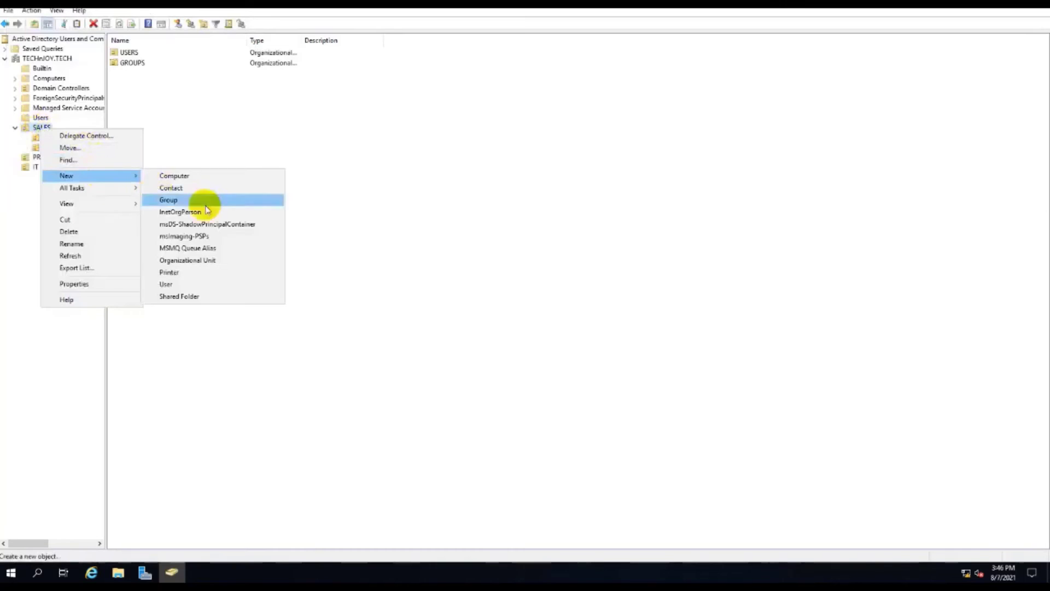
left_click(208, 260)
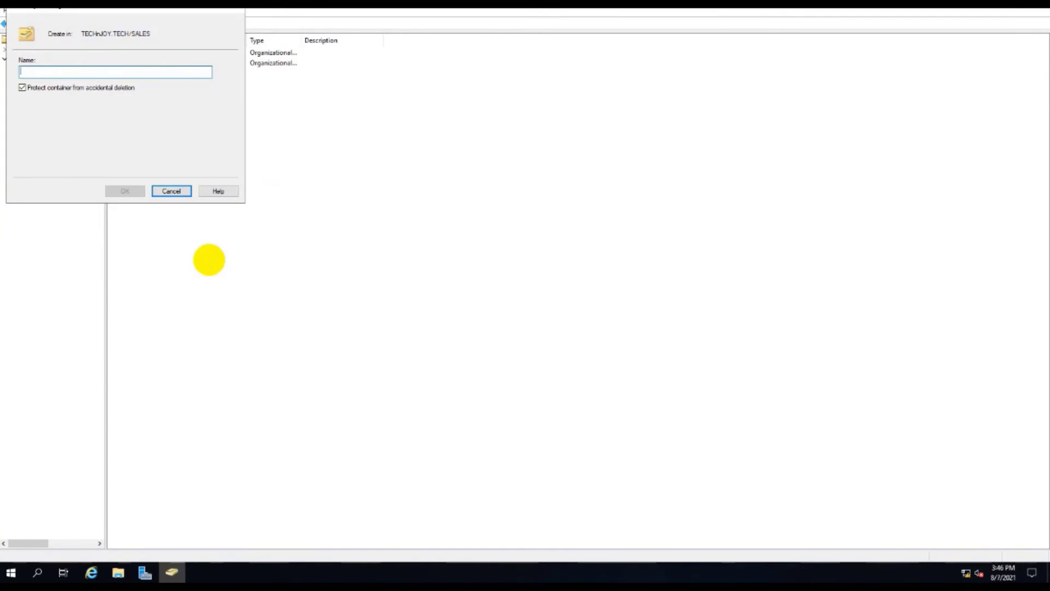
type("COMPUTER")
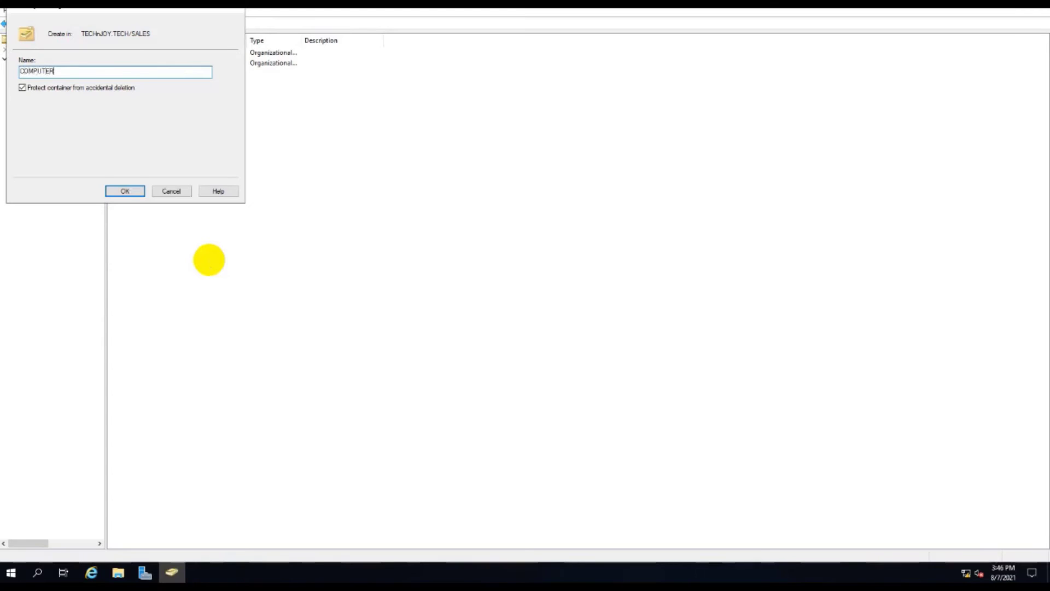
left_click(127, 191)
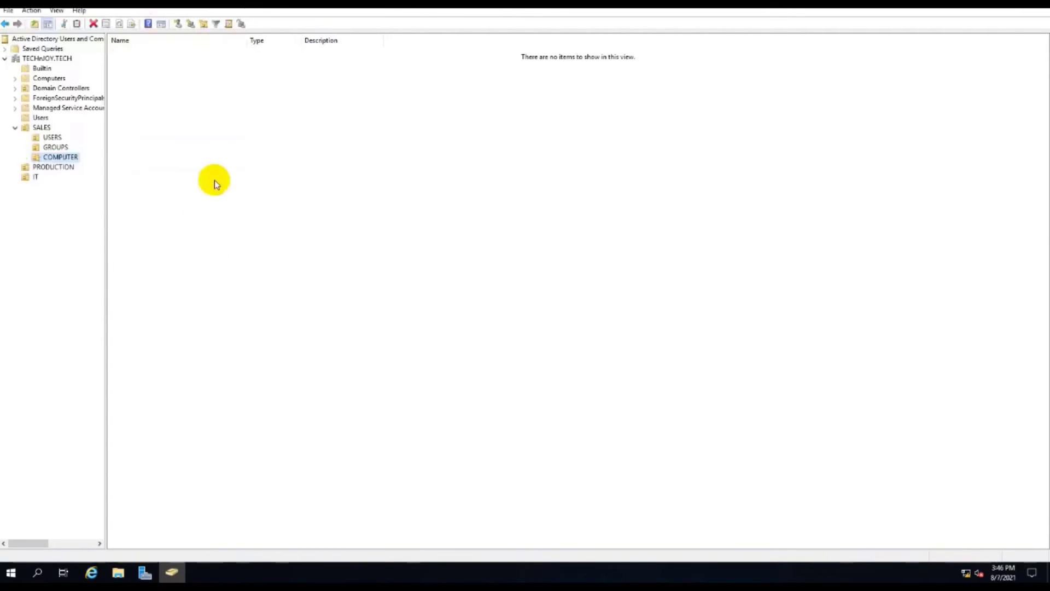
Step: Create an organizational unit named USERS inside the PRODUCTION organizational unit, protected from accidental deletion
right_click(53, 169)
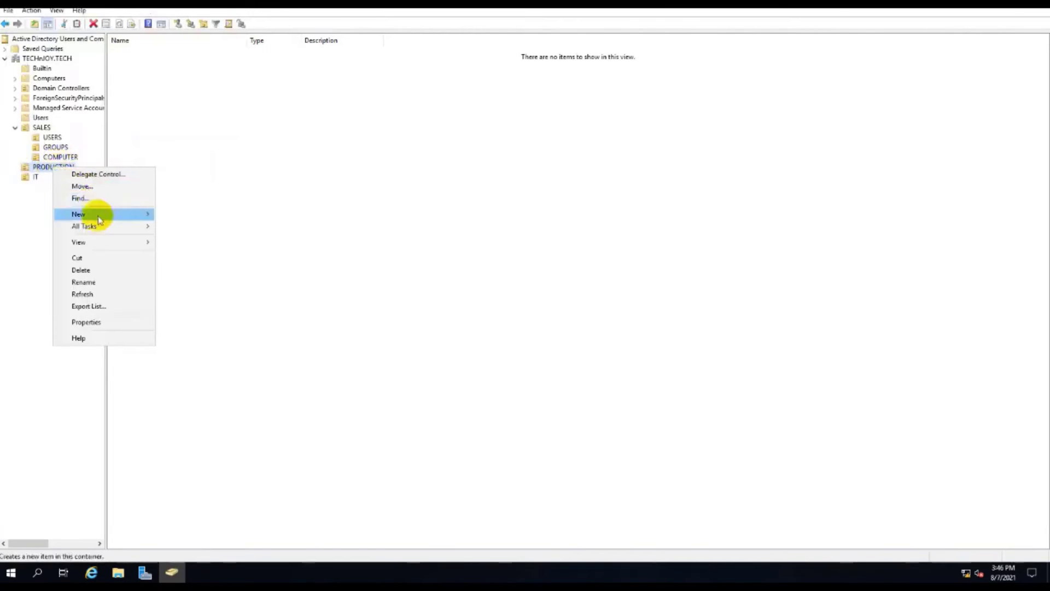
mouse_move(97, 215)
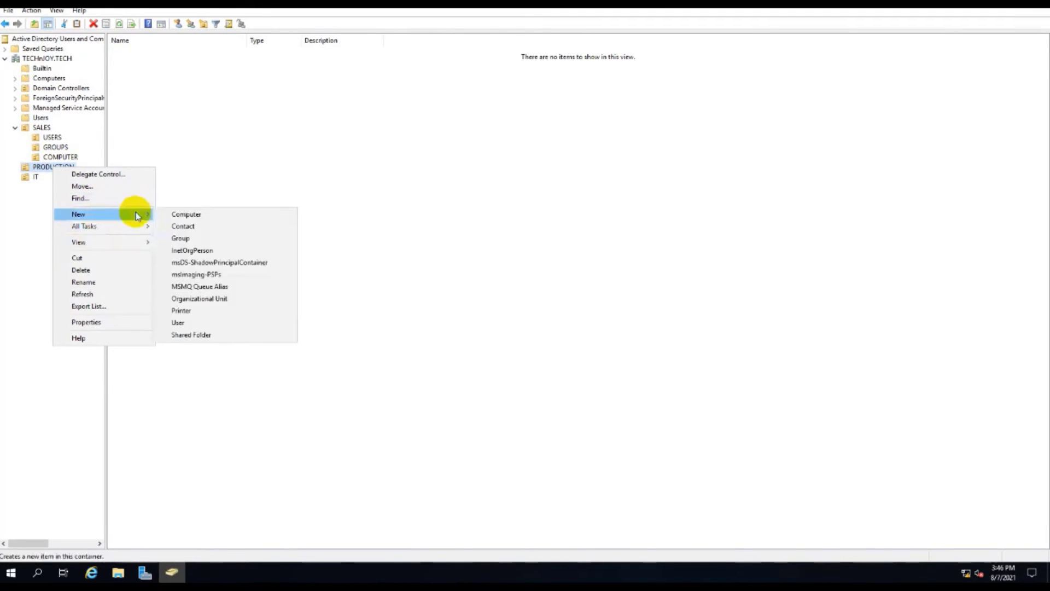
left_click(206, 298)
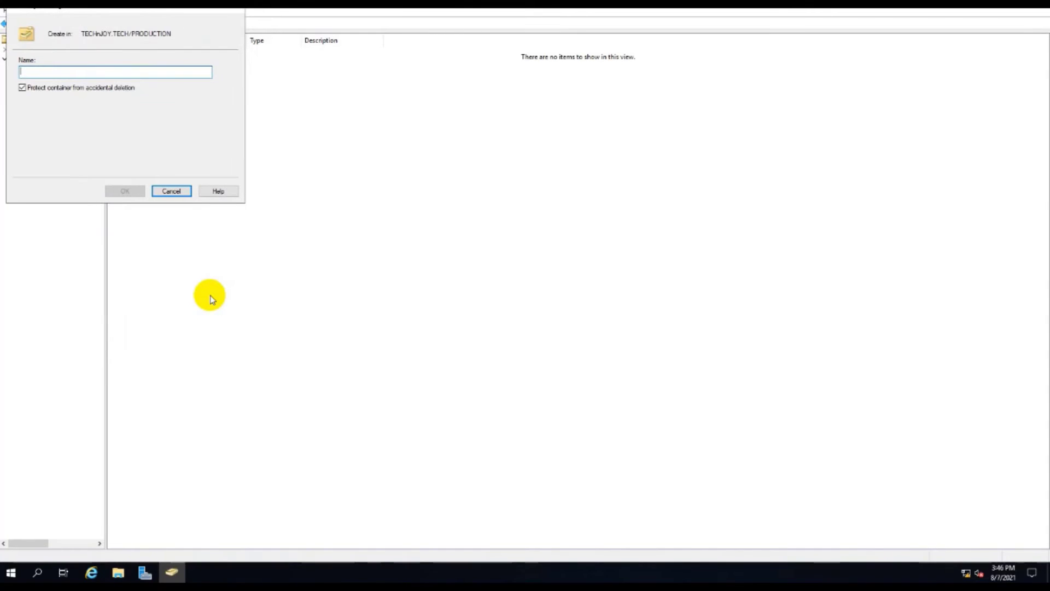
type("USERS")
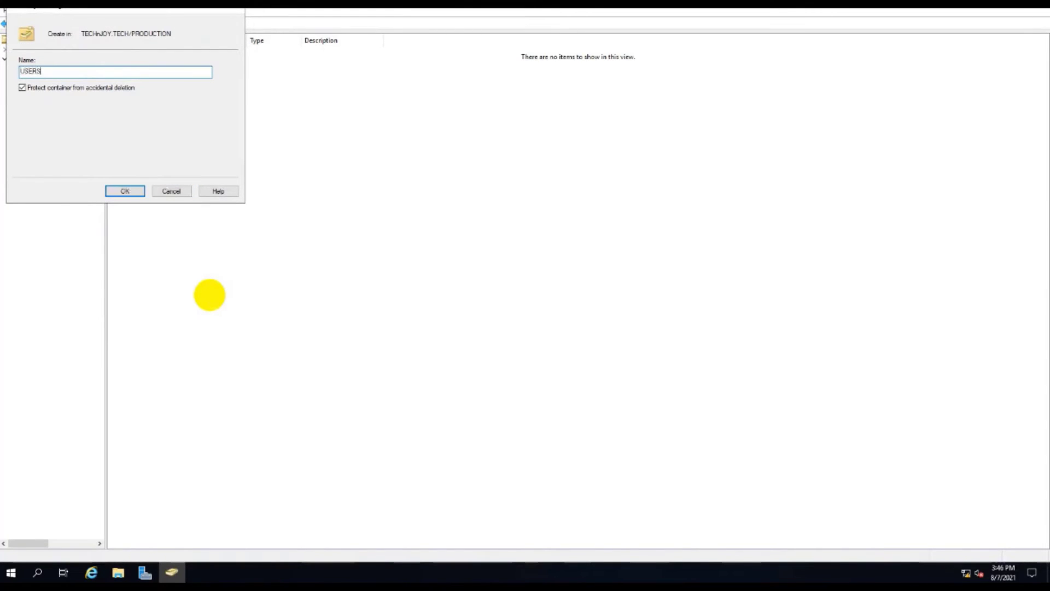
key("Return")
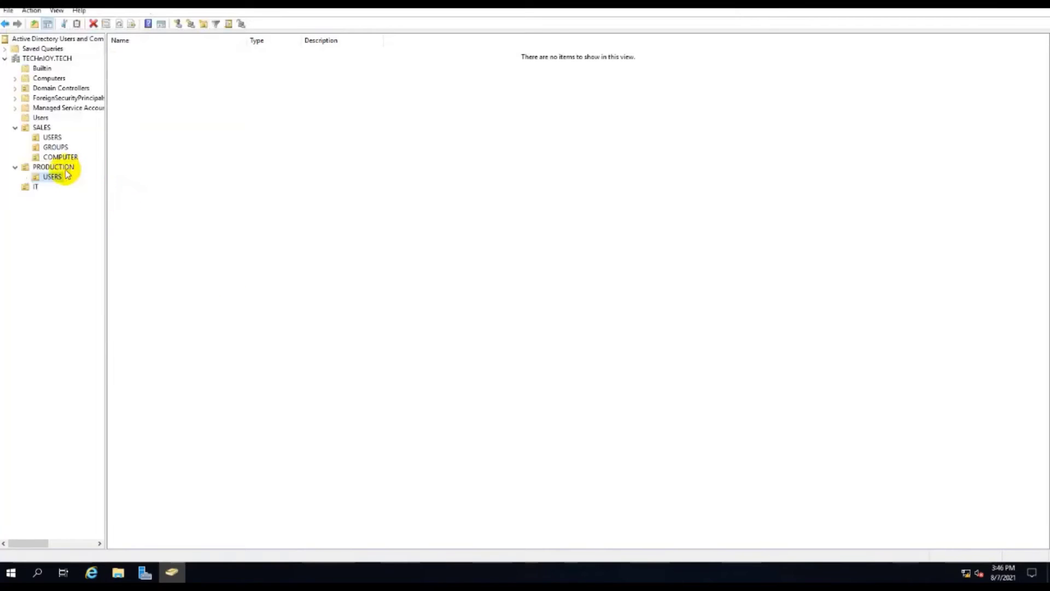
Step: Create an organizational unit named COMPUTER inside the PRODUCTION organizational unit, protected from accidental deletion
right_click(65, 169)
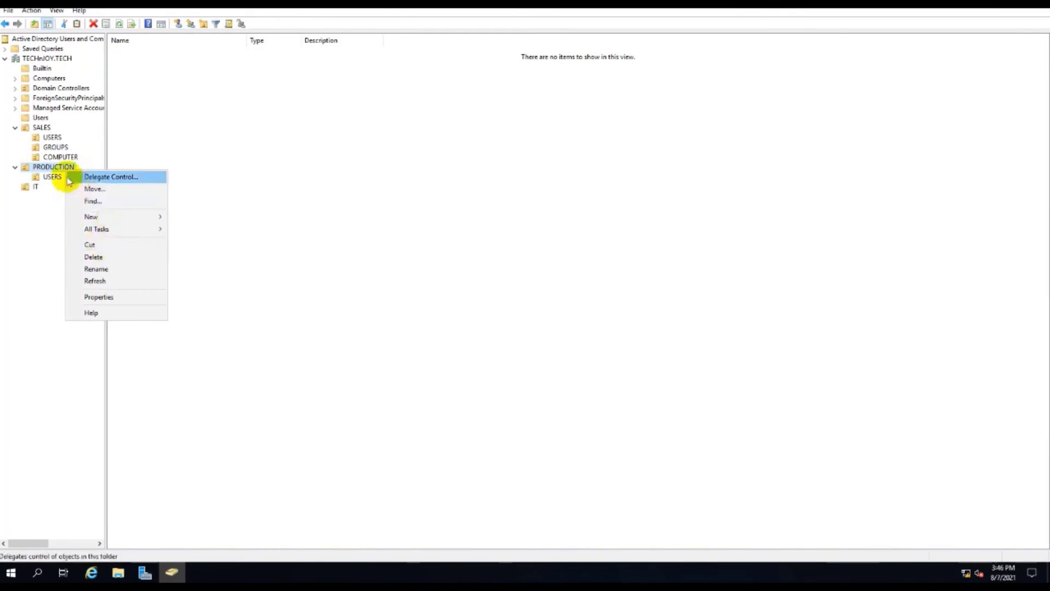
mouse_move(122, 216)
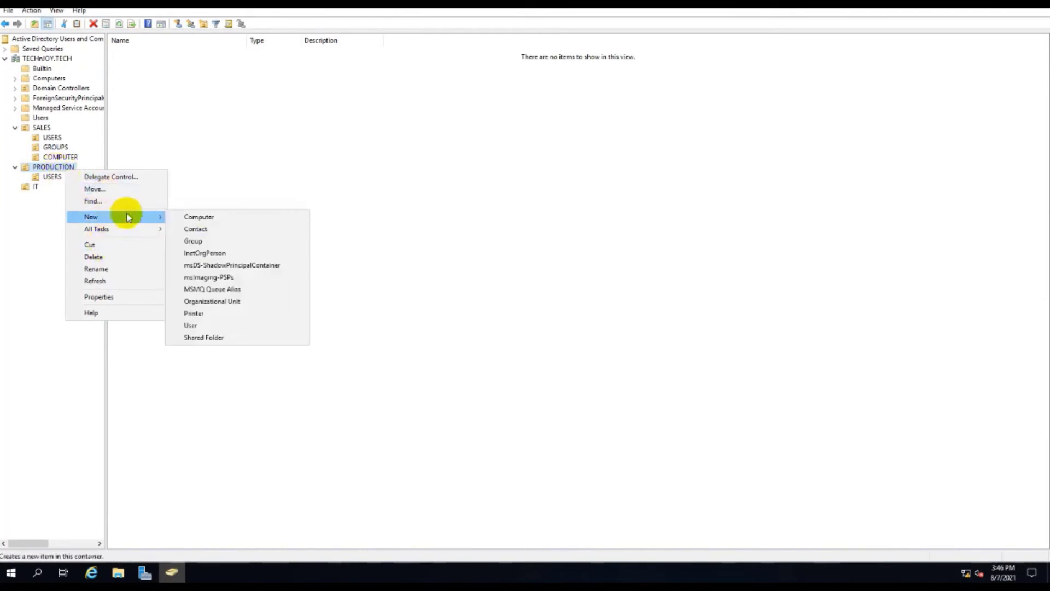
left_click(200, 301)
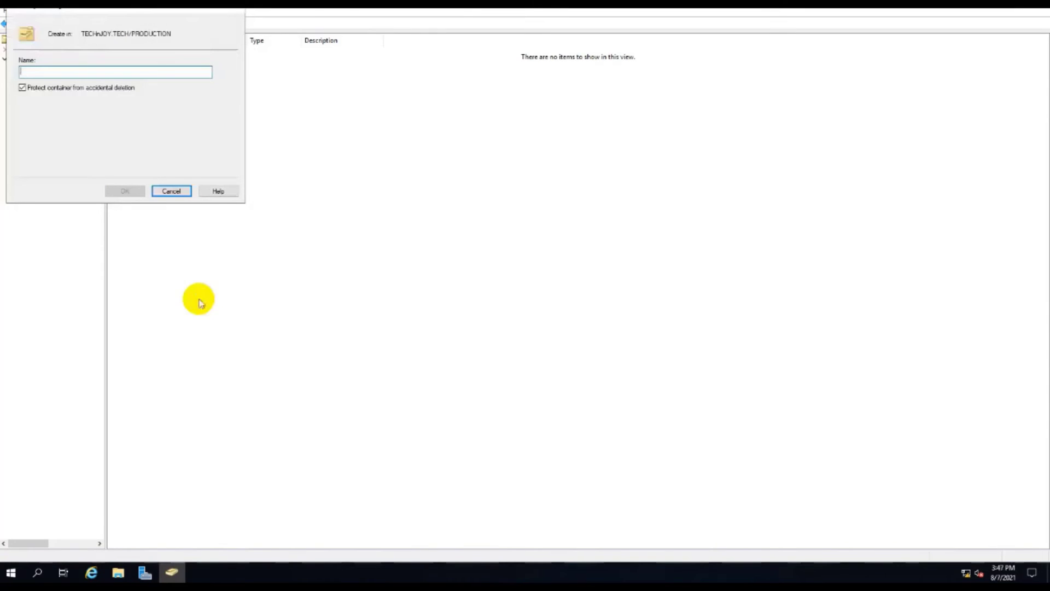
type("COMPUTER")
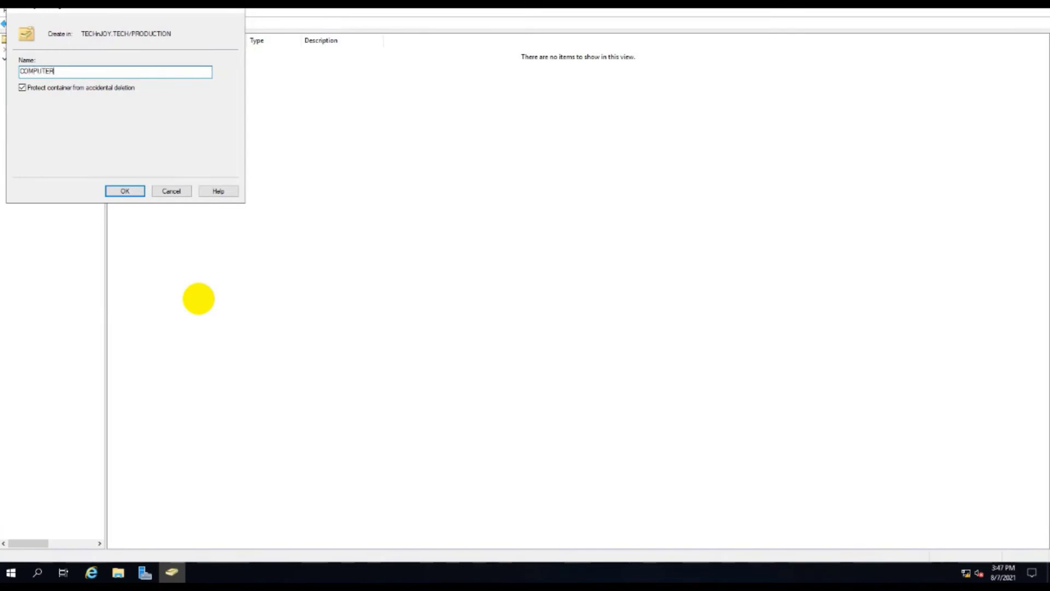
left_click(126, 189)
Step: Create an organizational unit named GROUPS inside the PRODUCTION organizational unit, protected from accidental deletion
right_click(53, 167)
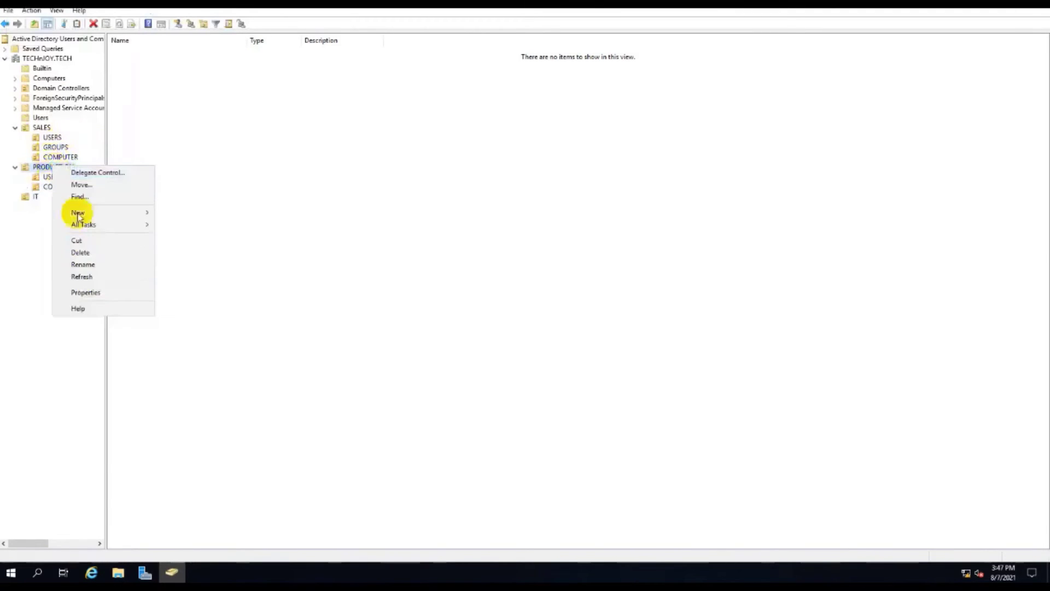
mouse_move(136, 213)
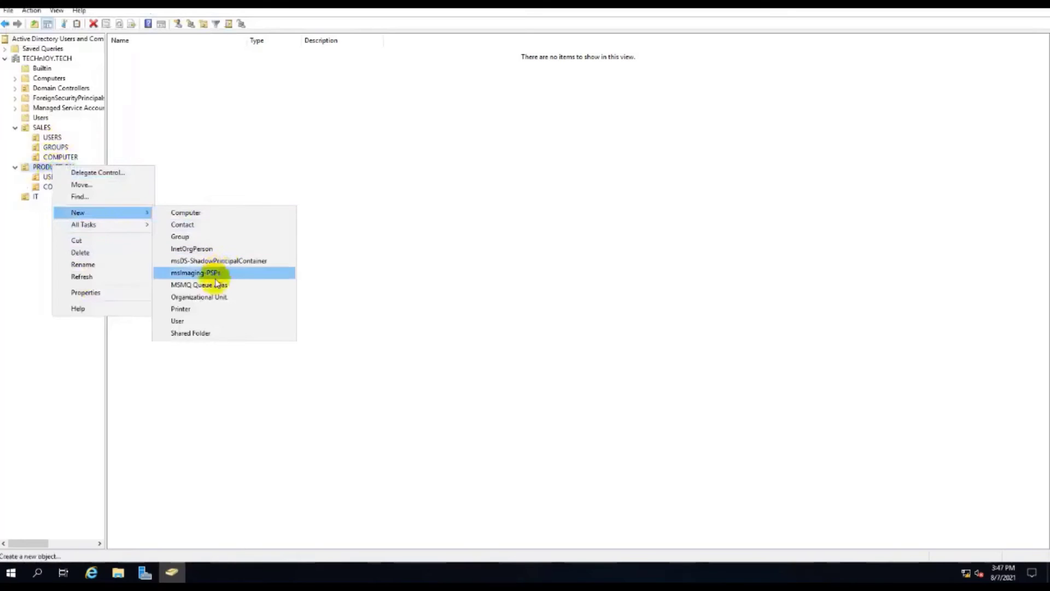
left_click(213, 299)
type("GROUPS")
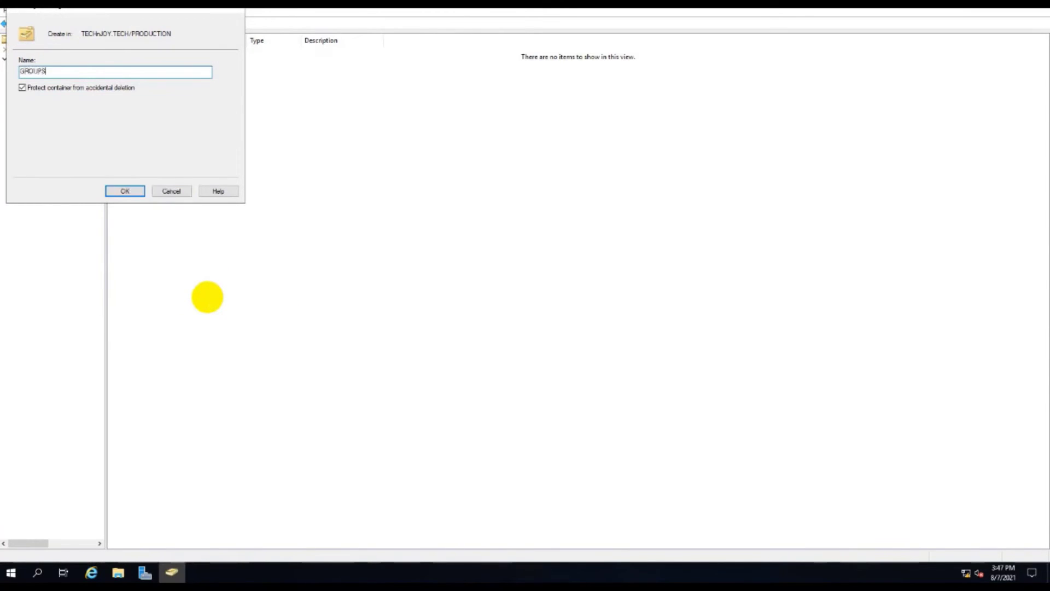
key("Return")
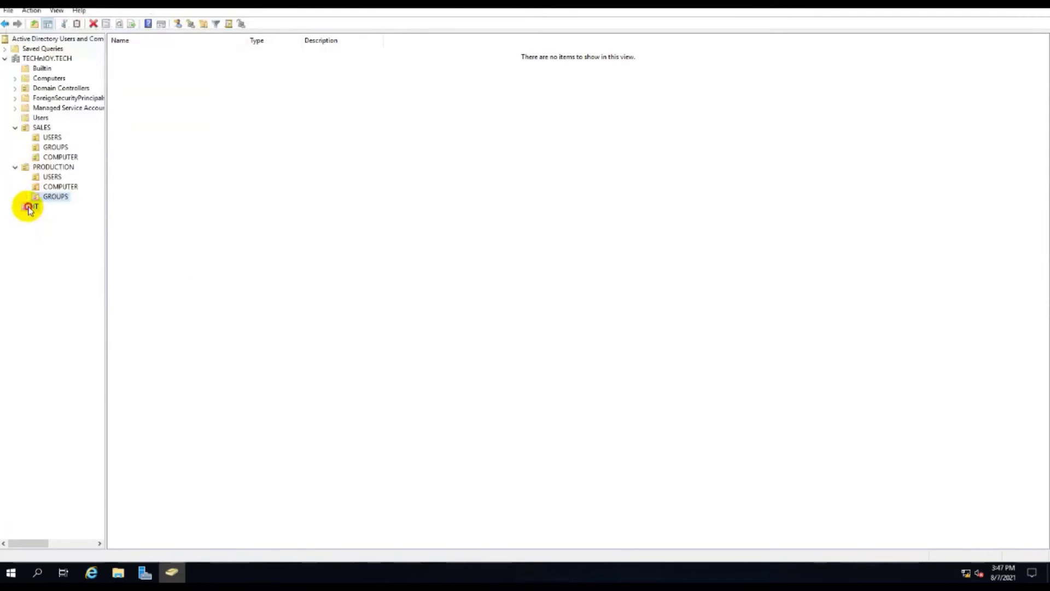
Step: Create an organizational unit named GROUP inside the IT organizational unit, protected from accidental deletion
right_click(29, 208)
mouse_move(89, 255)
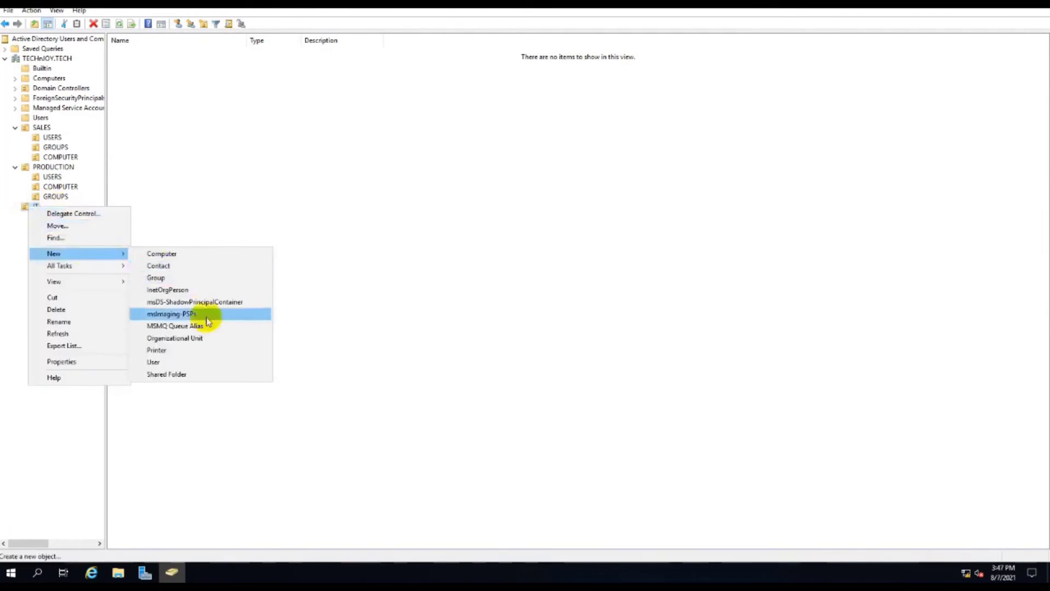
left_click(195, 339)
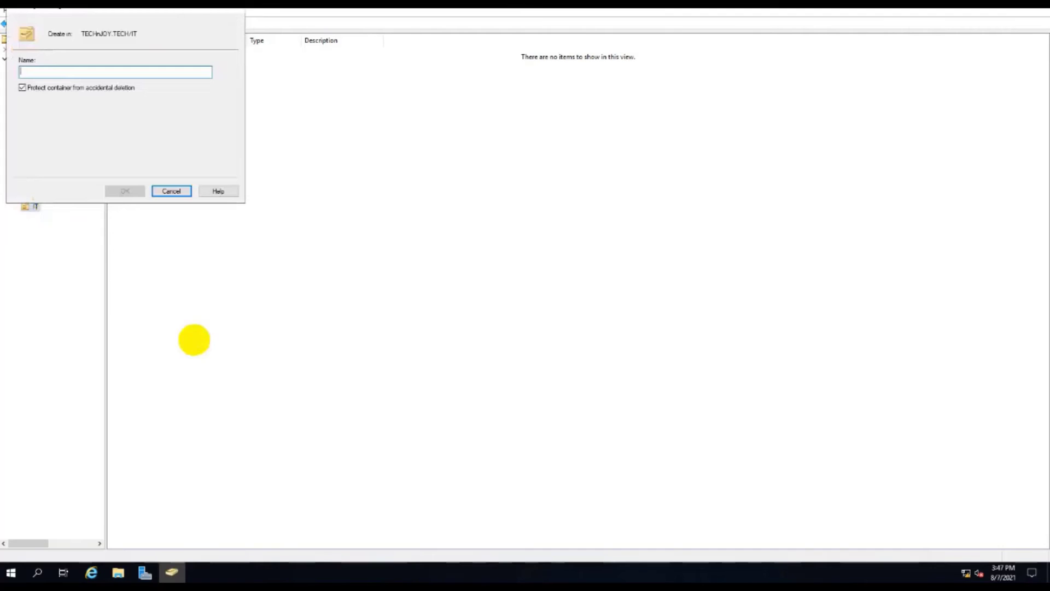
type("GROUP")
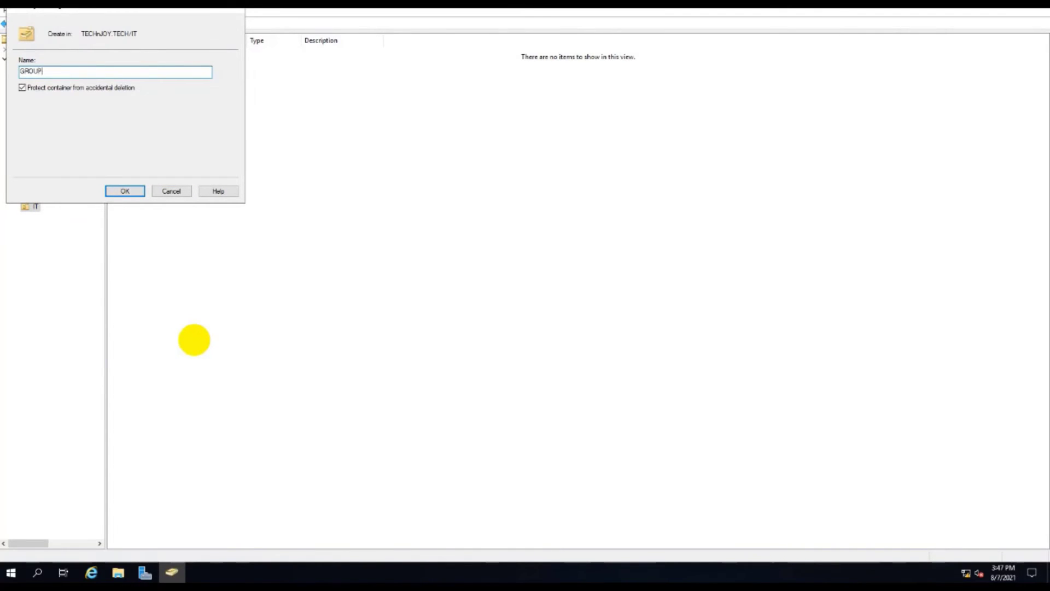
left_click(121, 192)
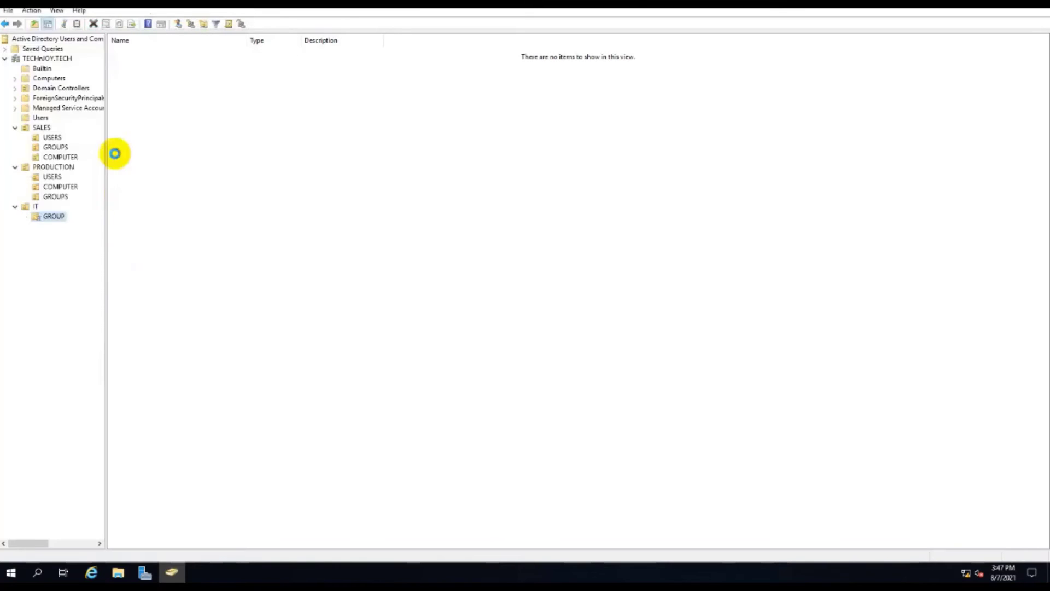
Step: Create an organizational unit named USERS inside the IT organizational unit, protected from accidental deletion
right_click(34, 206)
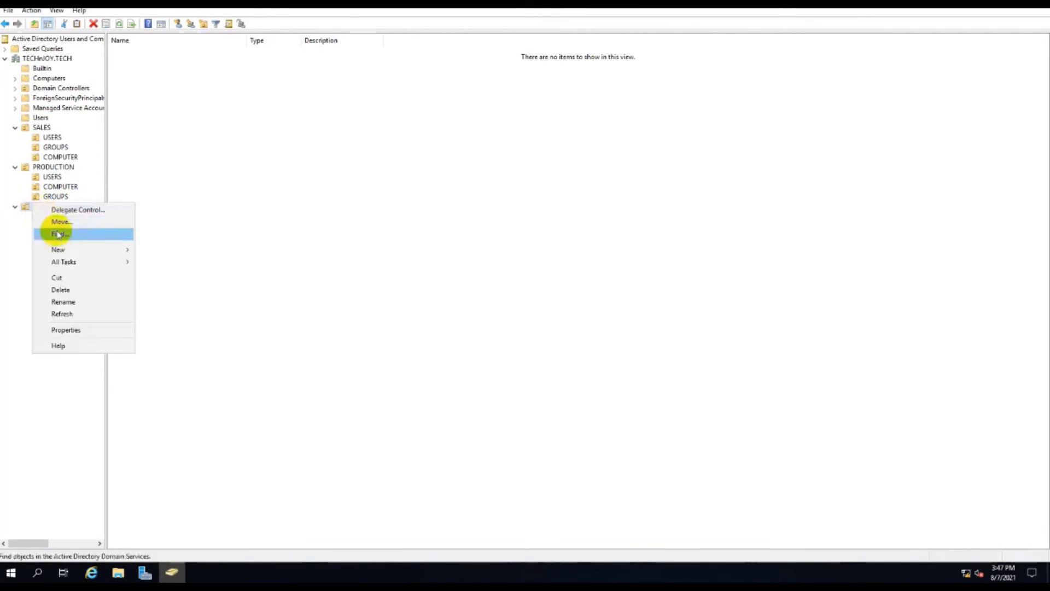
mouse_move(66, 249)
left_click(186, 335)
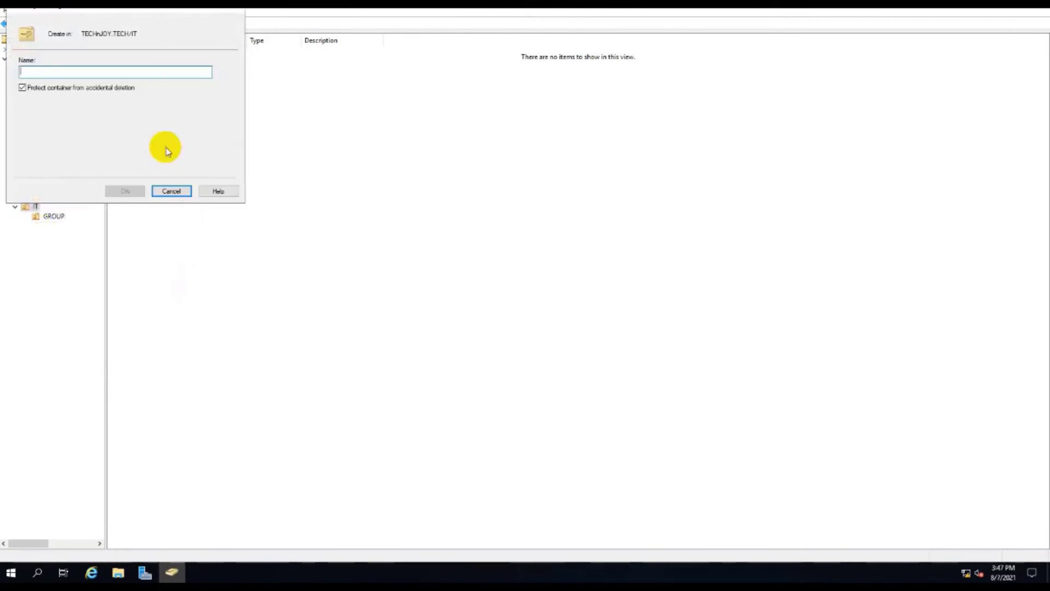
left_click_drag(131, 8, 277, 181)
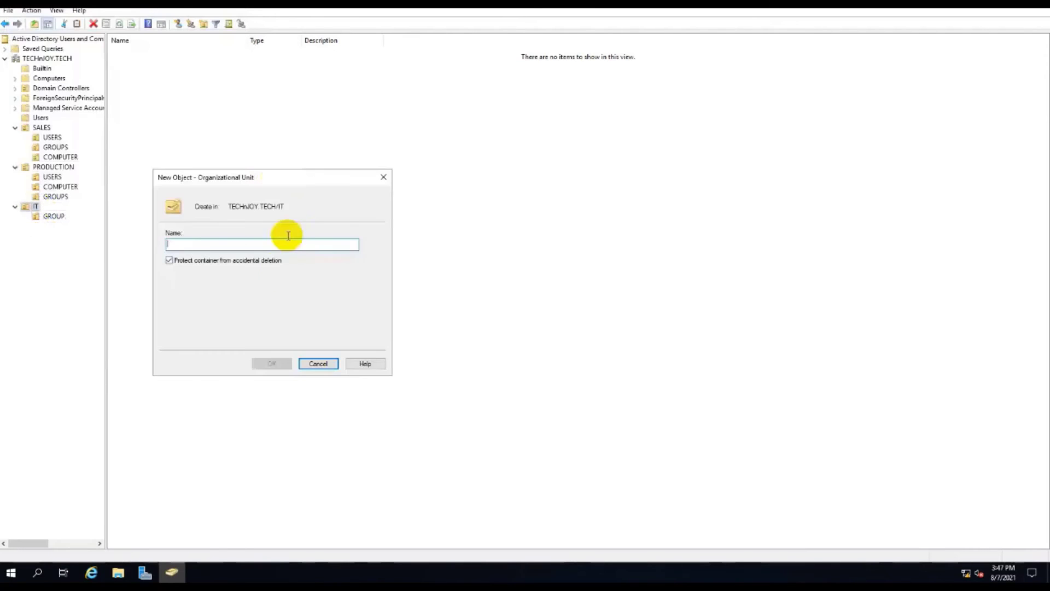
type("USER")
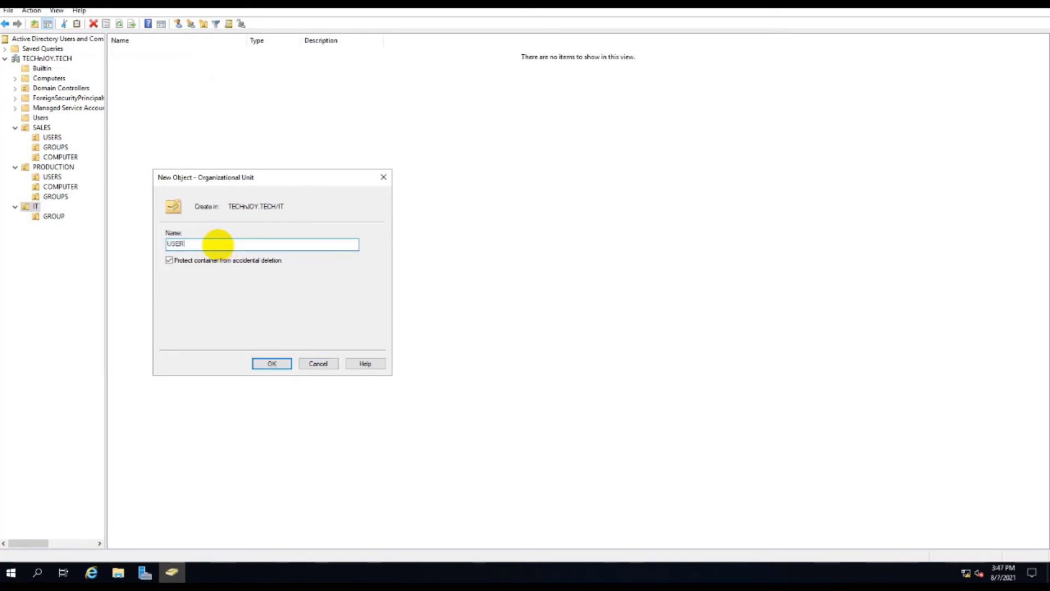
type("S")
key("Return")
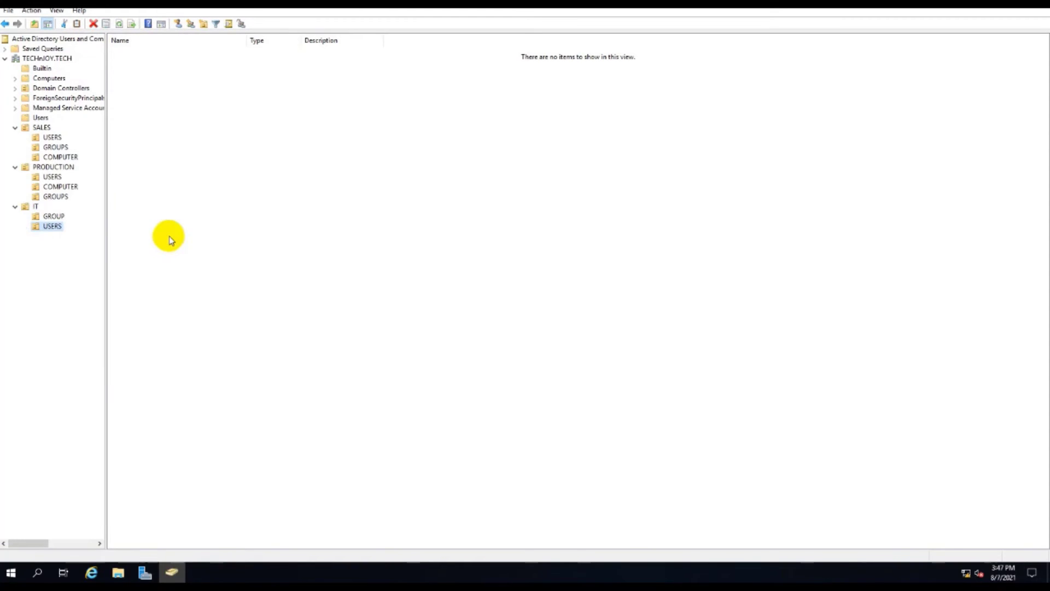
Step: Create an organizational unit named COMPUTER inside the IT organizational unit, protected from accidental deletion
right_click(37, 207)
mouse_move(82, 253)
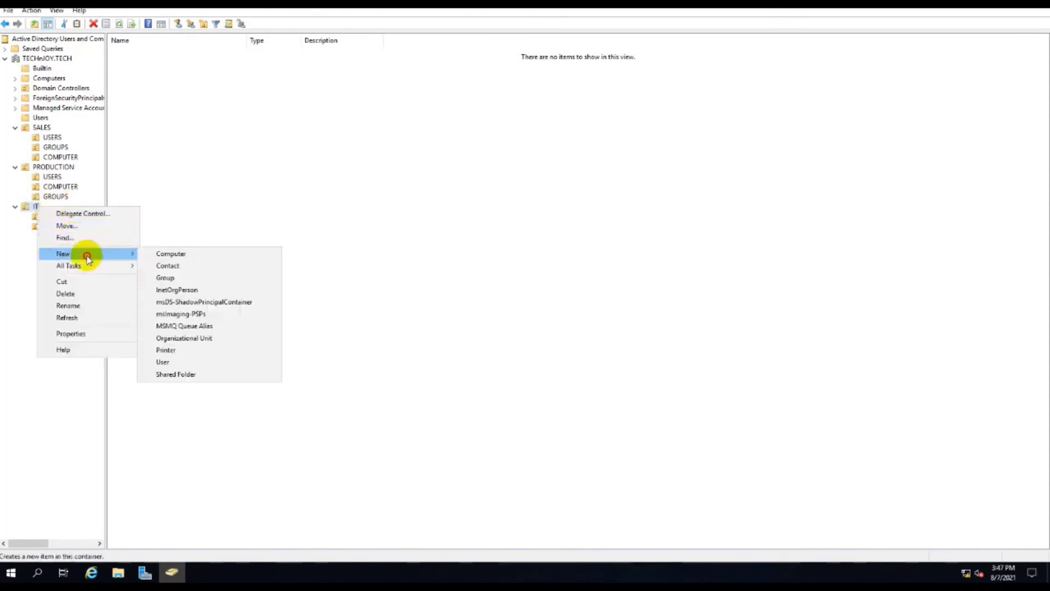
left_click(184, 338)
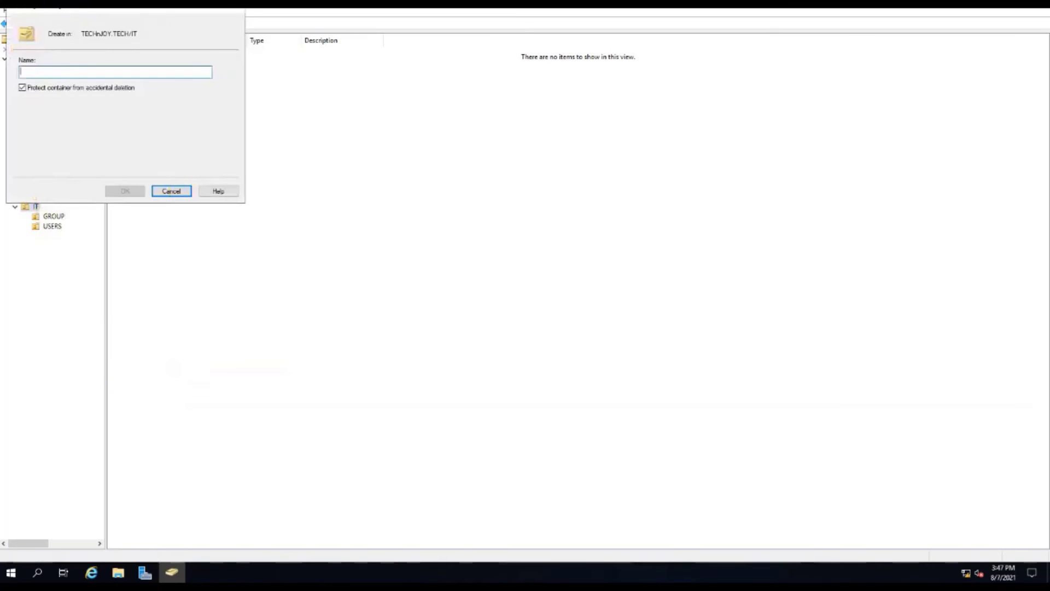
left_click_drag(196, 17, 312, 164)
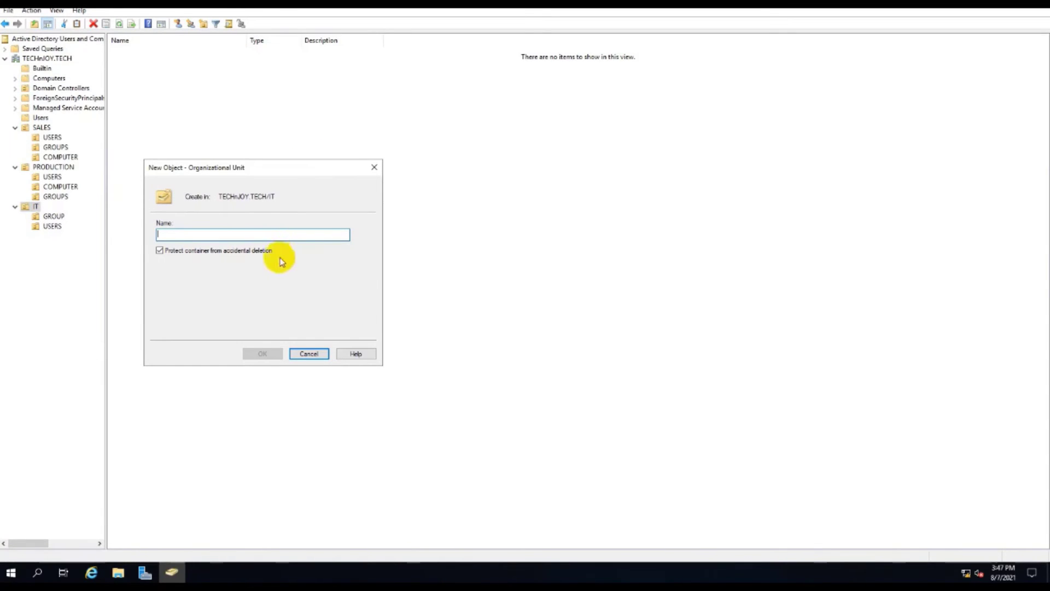
type("CO")
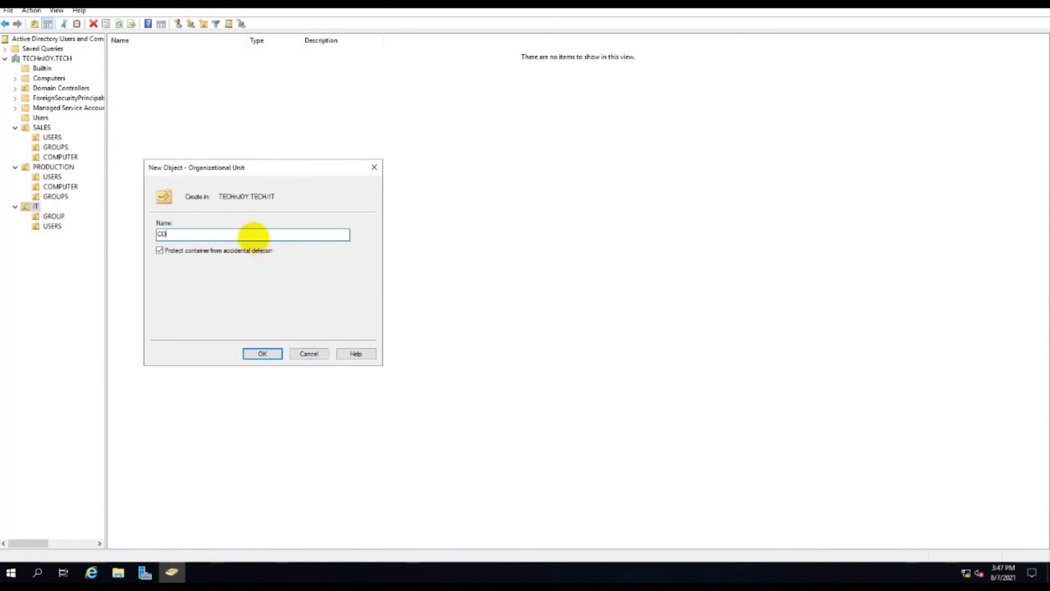
type("MPUTER")
left_click(263, 354)
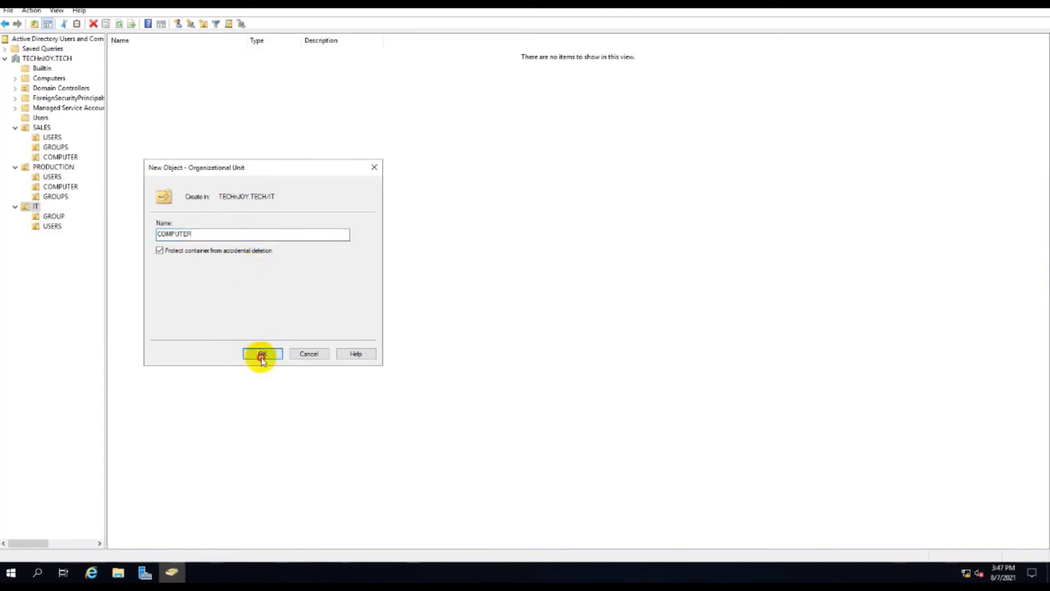
Step: Start a new user in the USERS unit of IT, with first name IT and last name USER1
left_click(55, 225)
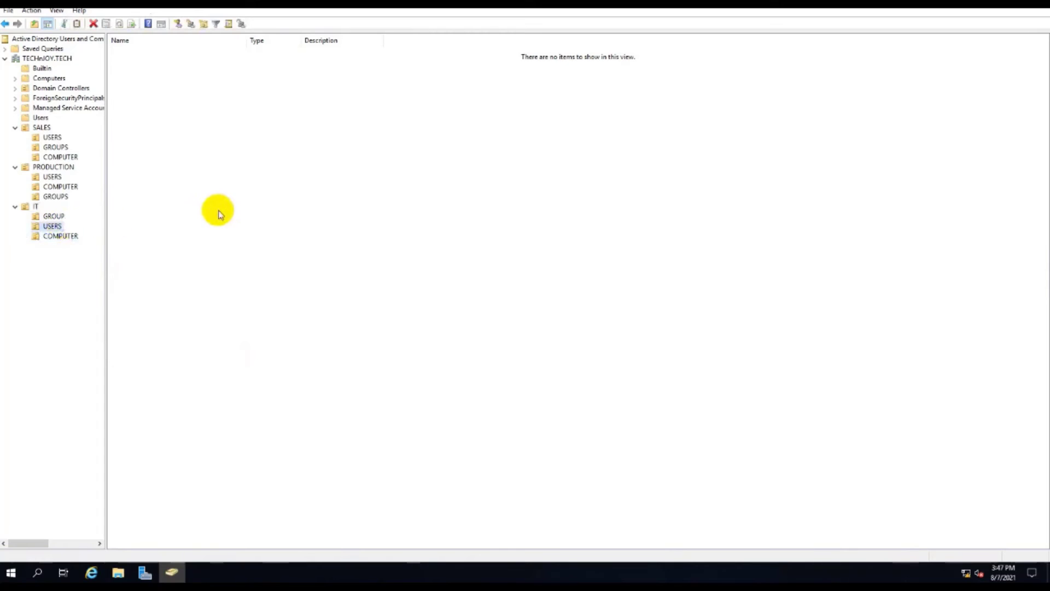
right_click(222, 166)
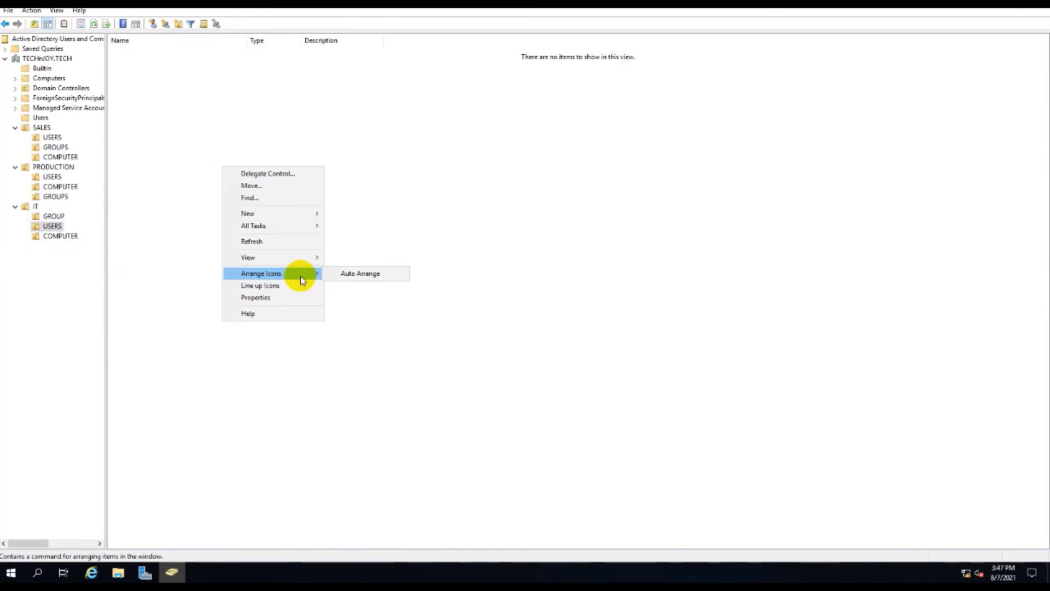
mouse_move(307, 213)
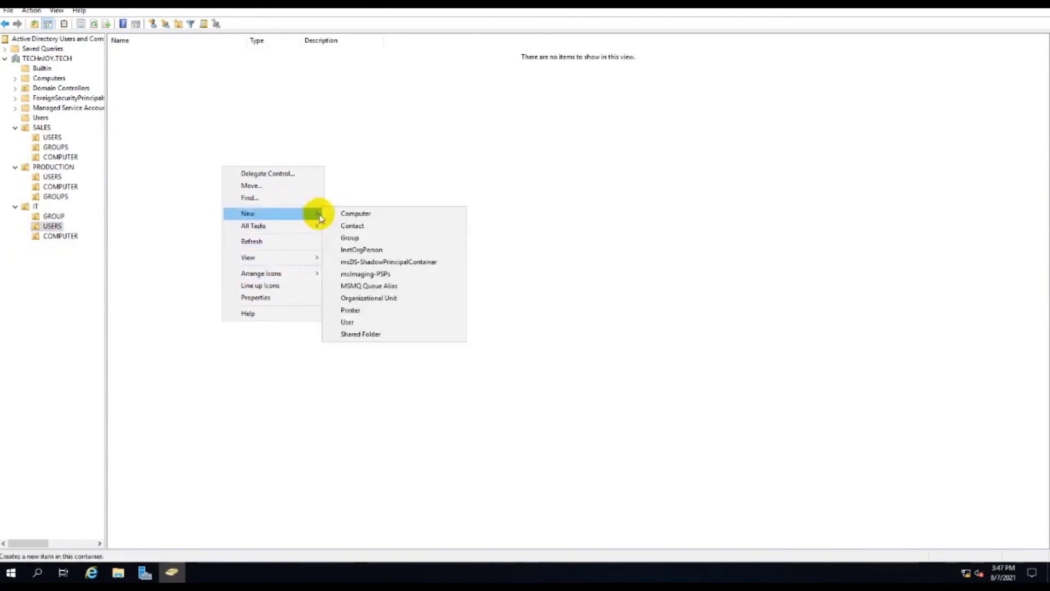
left_click(365, 323)
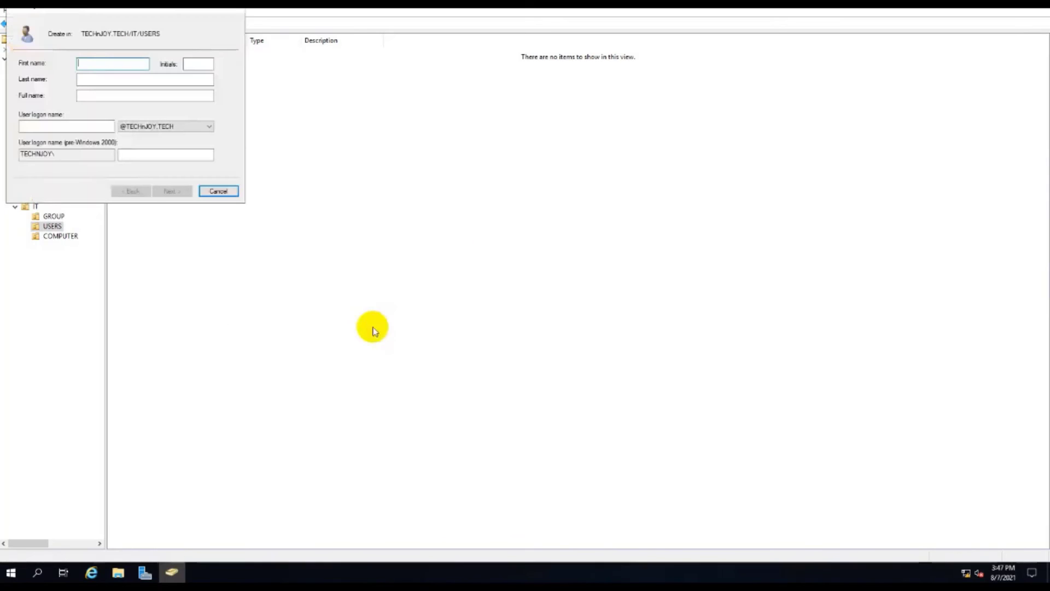
left_click_drag(119, 6, 342, 254)
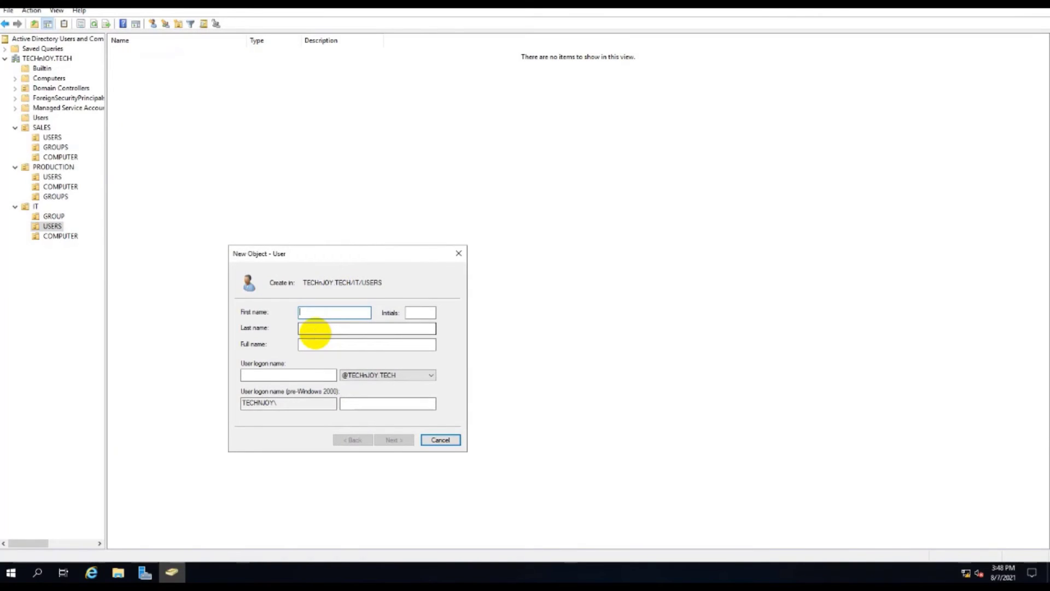
key("Tab")
key("shift+Tab")
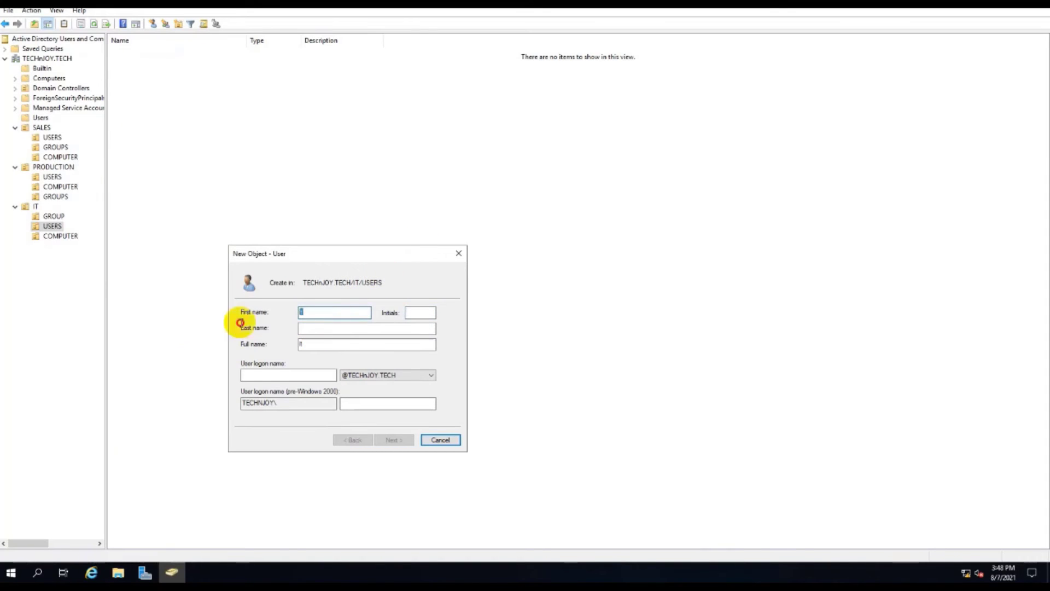
type("IT")
key("Tab")
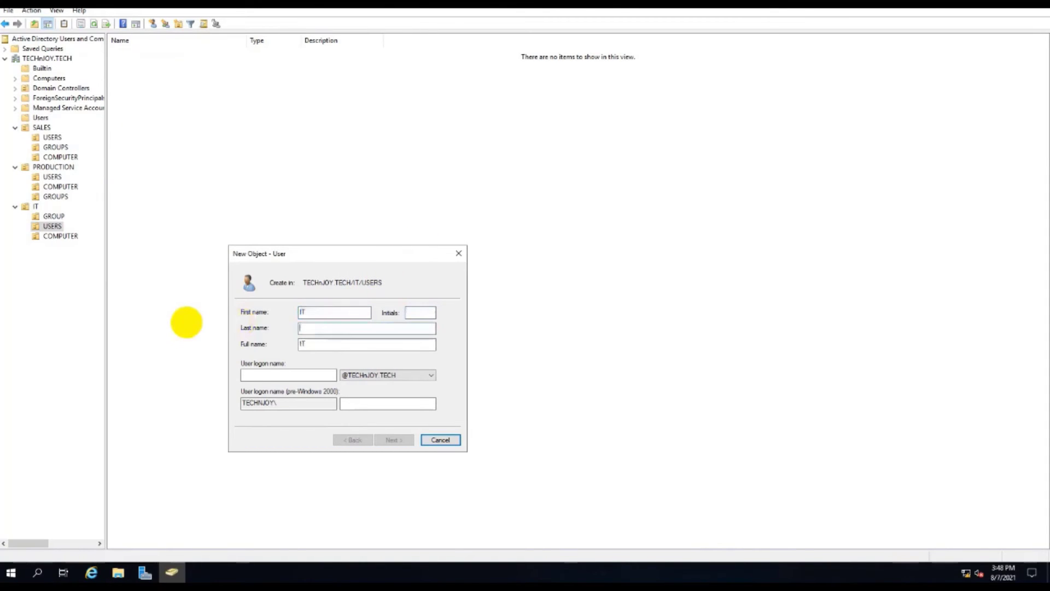
type("USER1")
key("Tab")
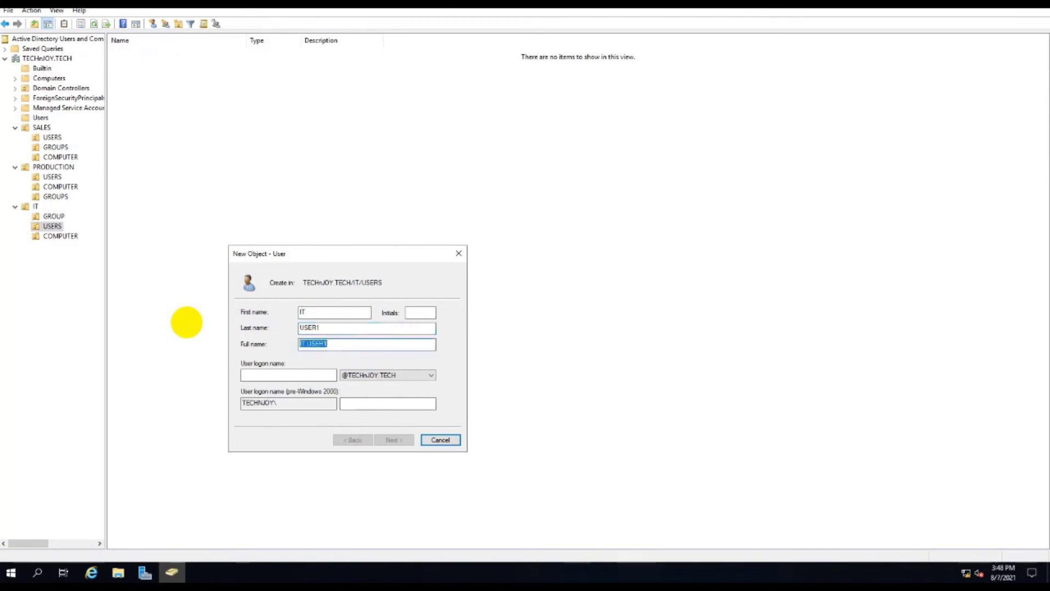
Step: Set the new user's logon name to it-user1 and continue to the password settings
key("Tab")
type("i")
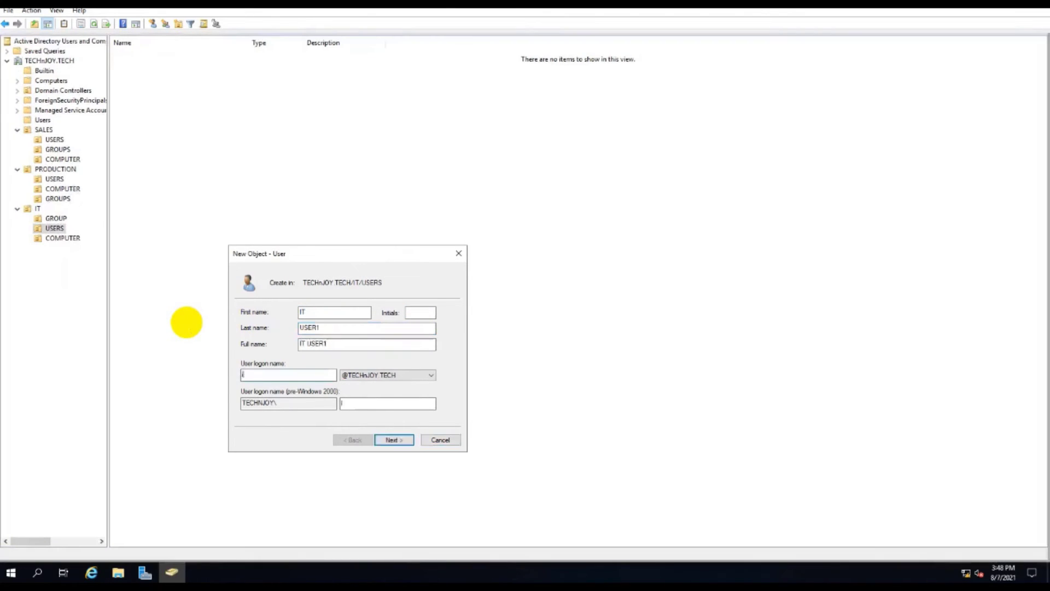
type("t-user1")
left_click(398, 440)
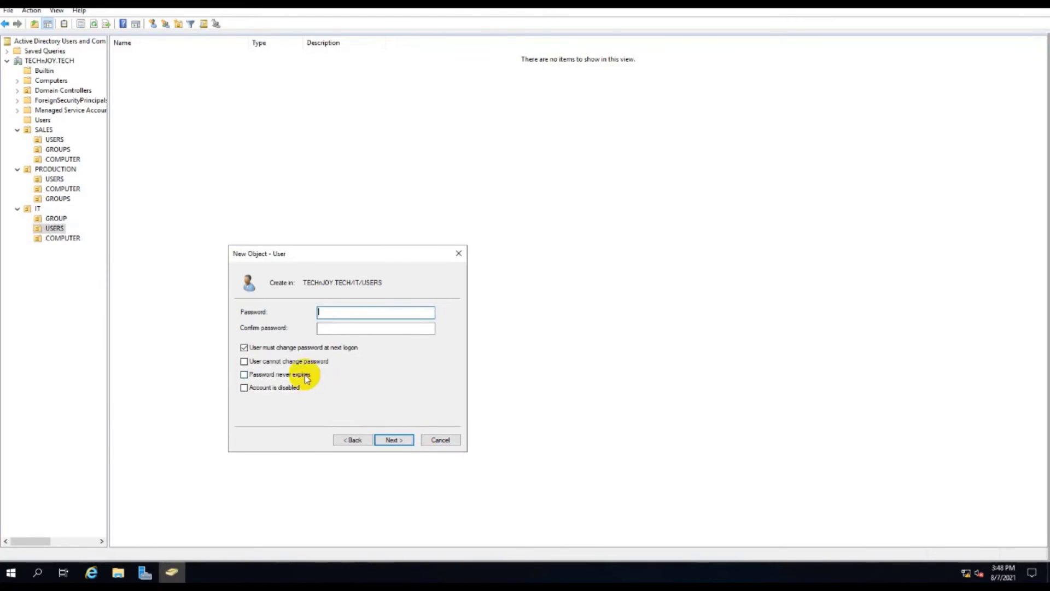
Step: Create the user with a confirmed account password that never expires and no forced password change at next logon
left_click(263, 347)
left_click(276, 375)
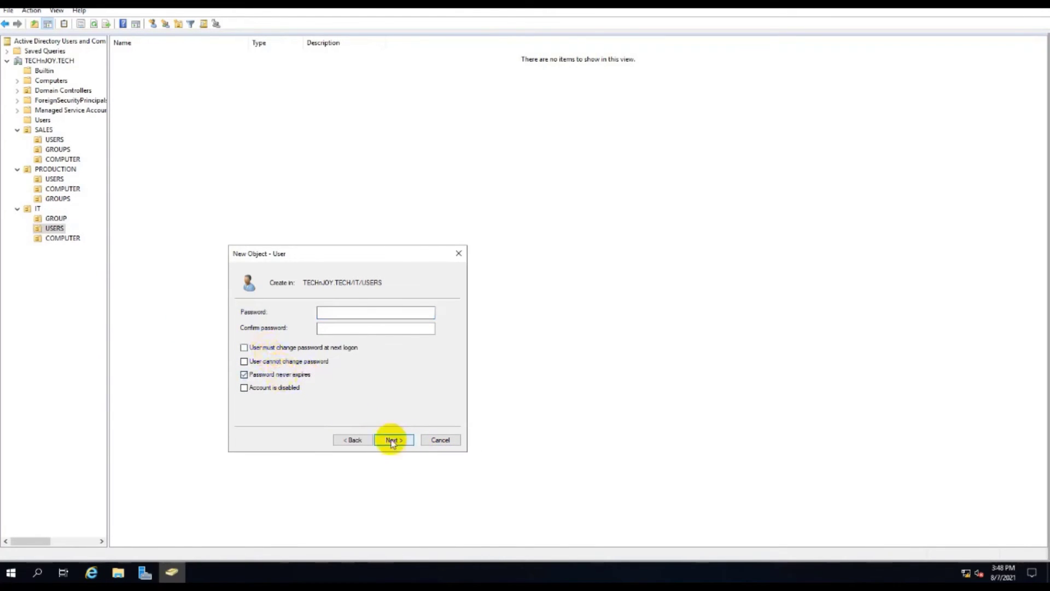
left_click(339, 314)
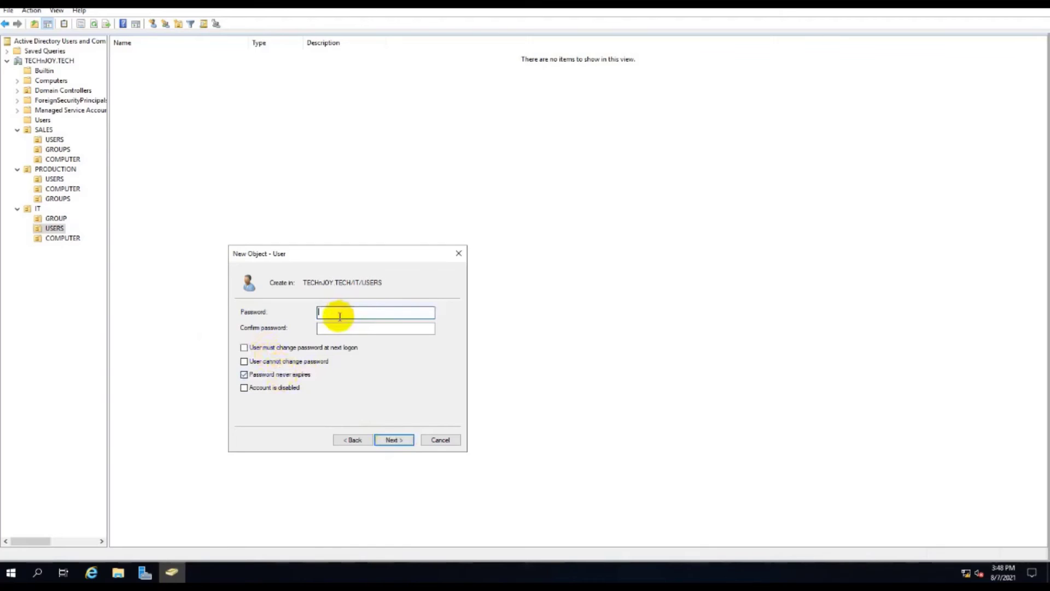
type("••••••••••")
key("Tab")
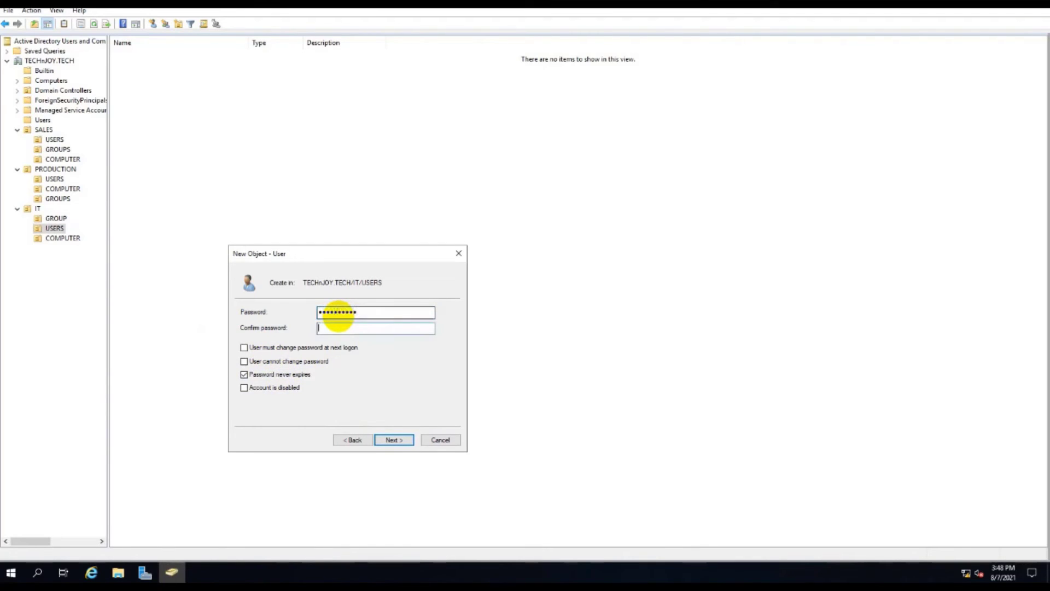
type("••••••••••")
key("Return")
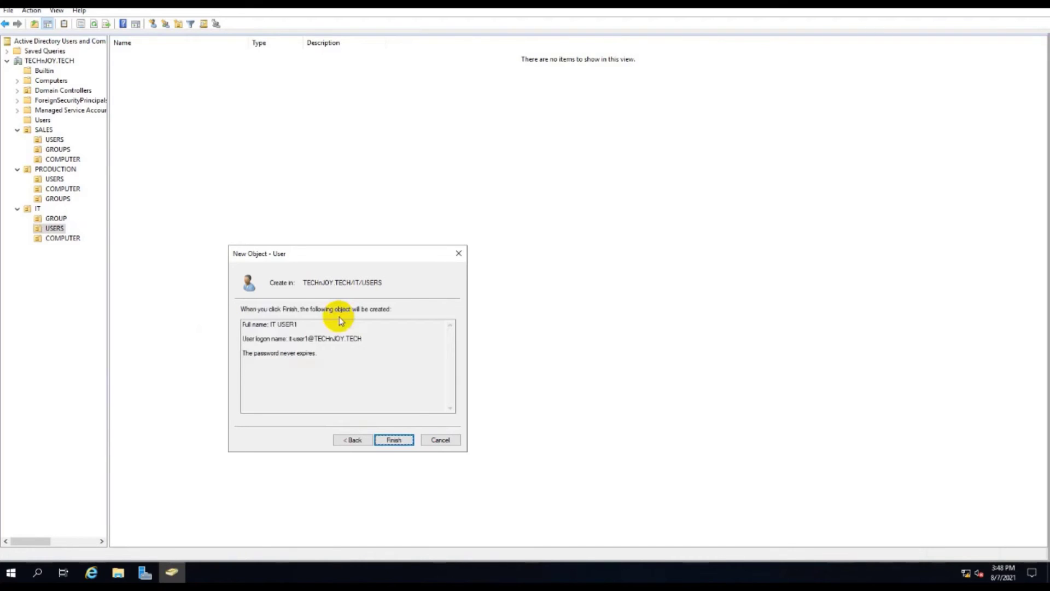
left_click(395, 439)
Step: Create a global security group named IT-SCE-GRP in the GROUP unit of IT
left_click(56, 219)
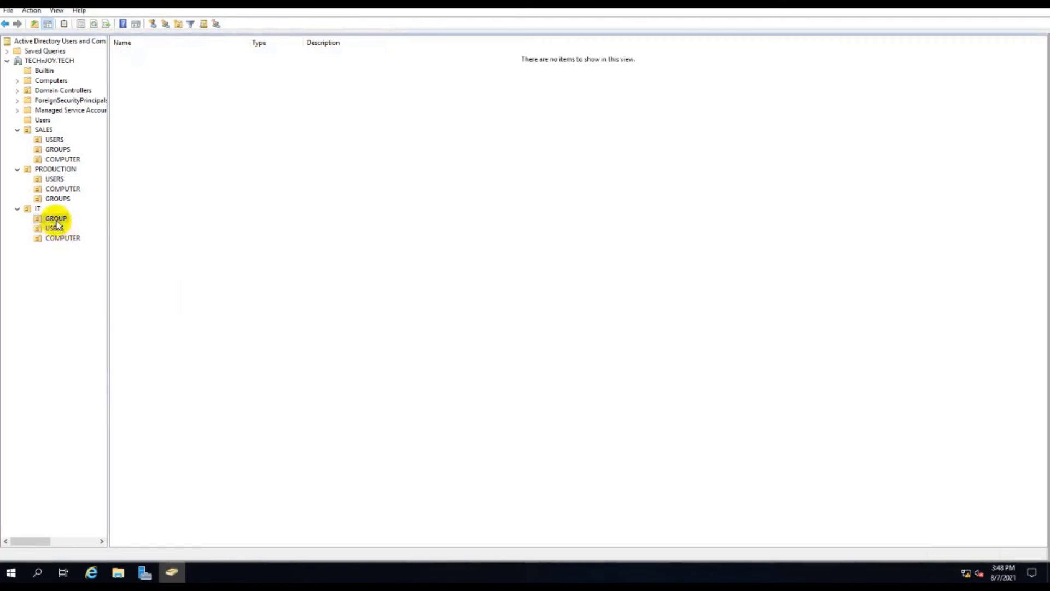
right_click(210, 199)
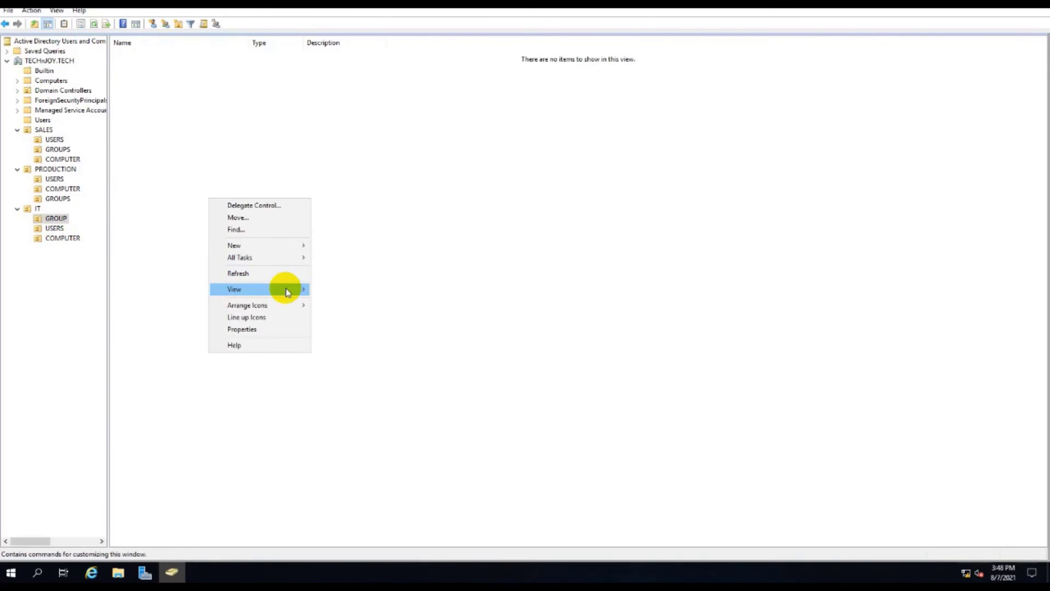
mouse_move(272, 246)
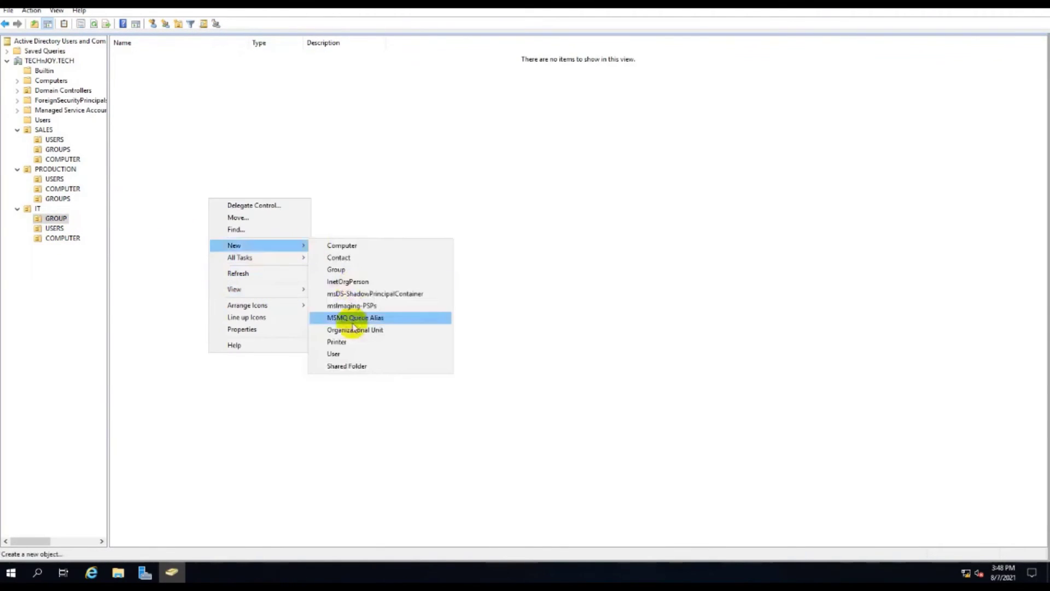
left_click(351, 270)
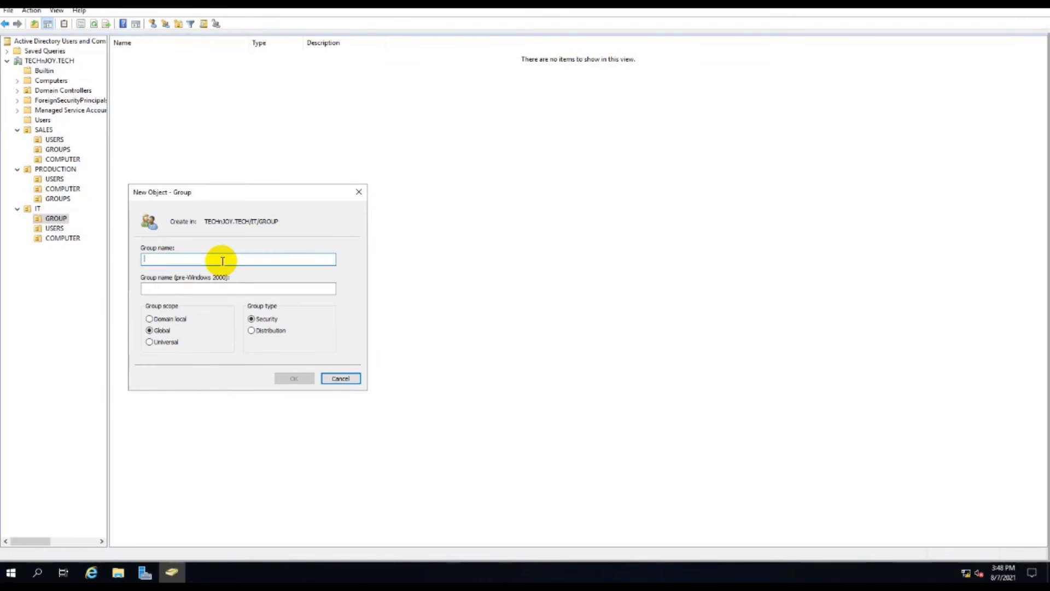
type("I")
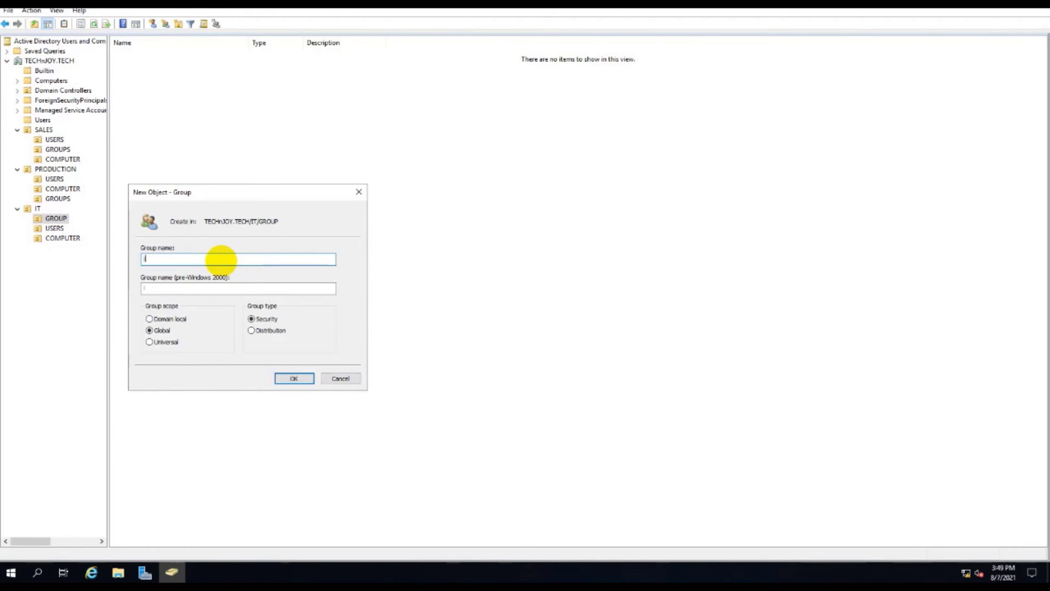
key("BackSpace")
type("IT-SCE-GR")
type("P")
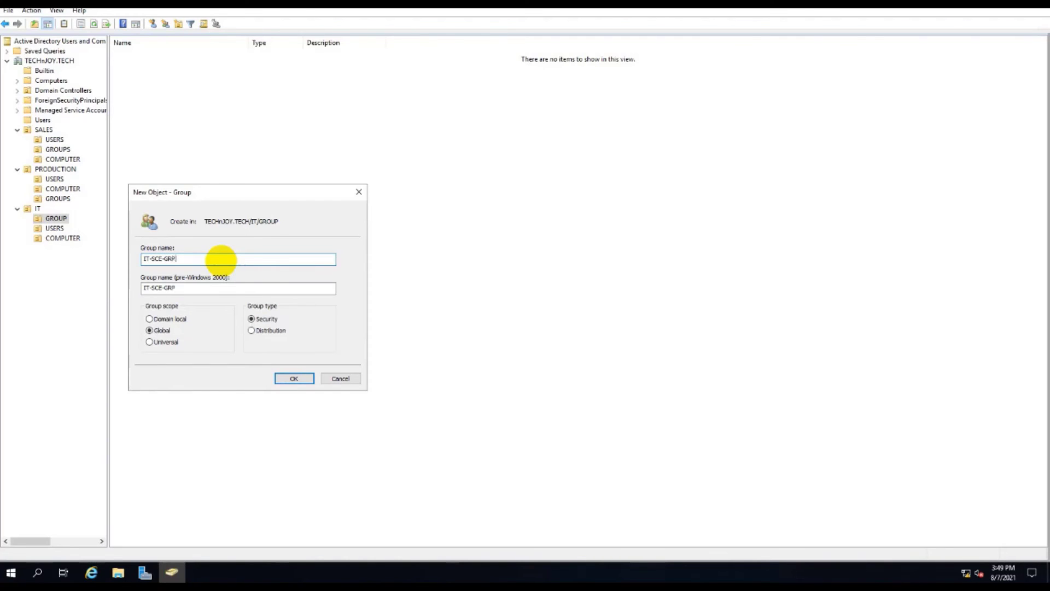
key("ctrl+a")
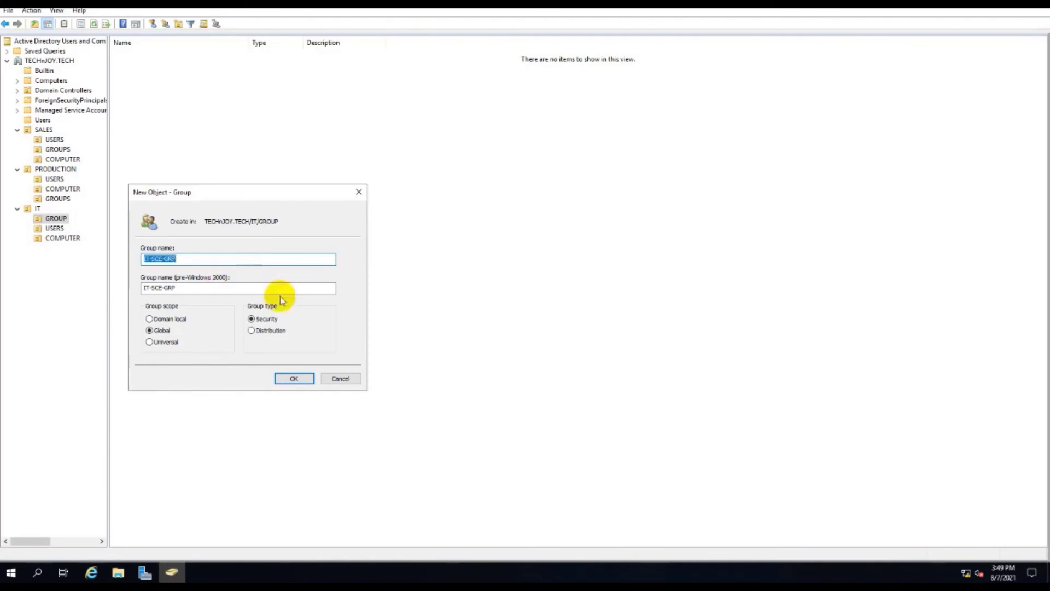
left_click(298, 377)
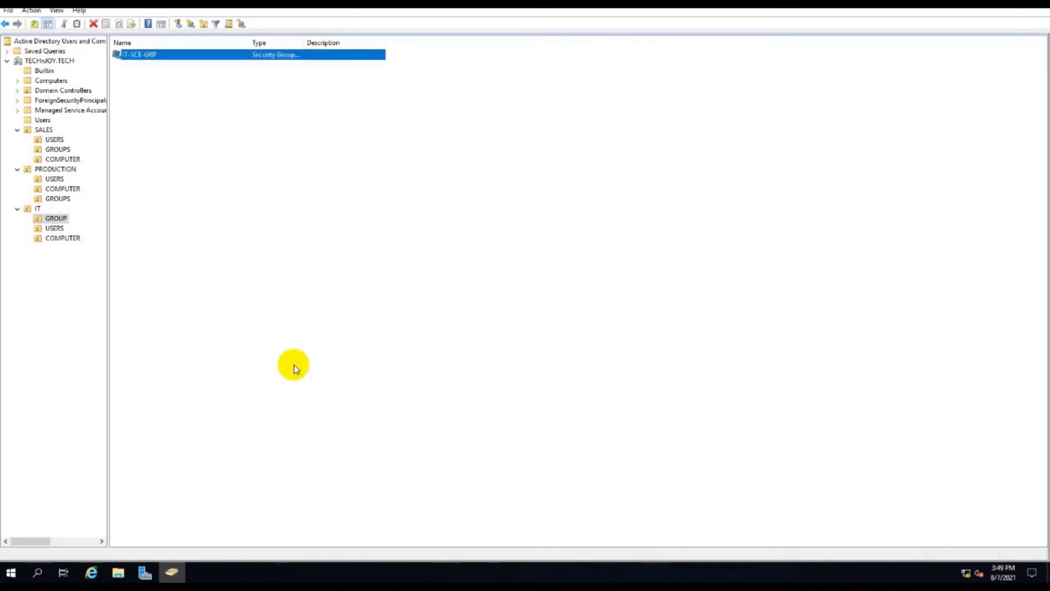
right_click(151, 58)
left_click(181, 62)
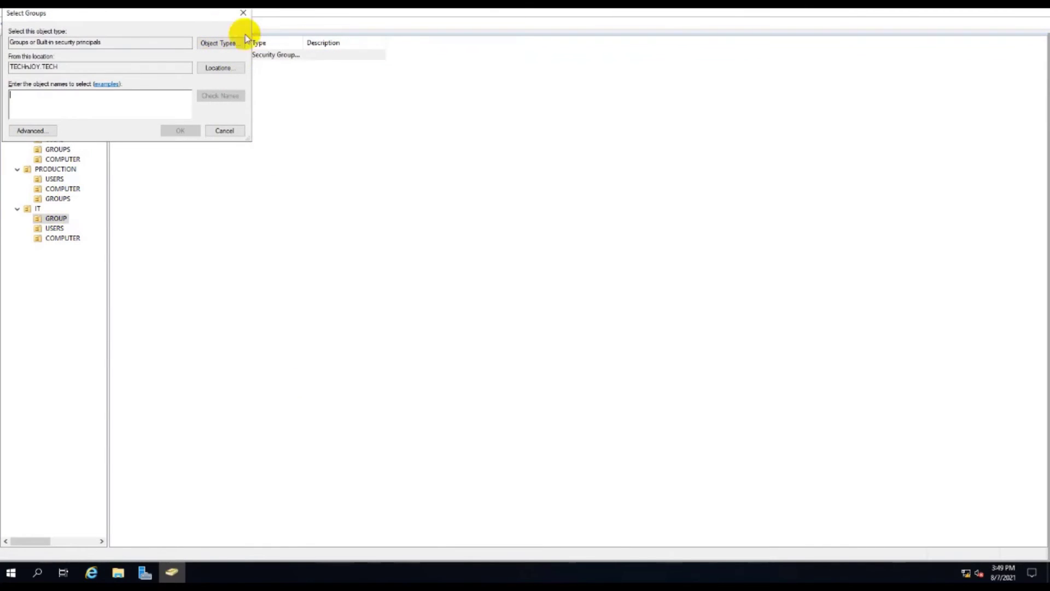
left_click(242, 12)
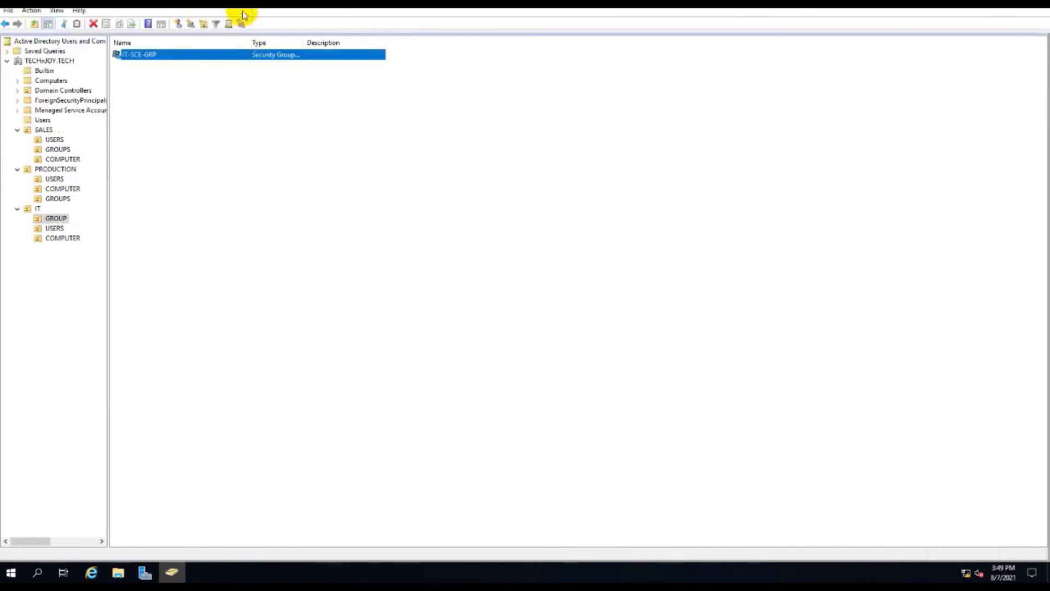
Step: Add the user IT USER1 as a member of the IT-SCE-GRP group and apply the change
right_click(235, 56)
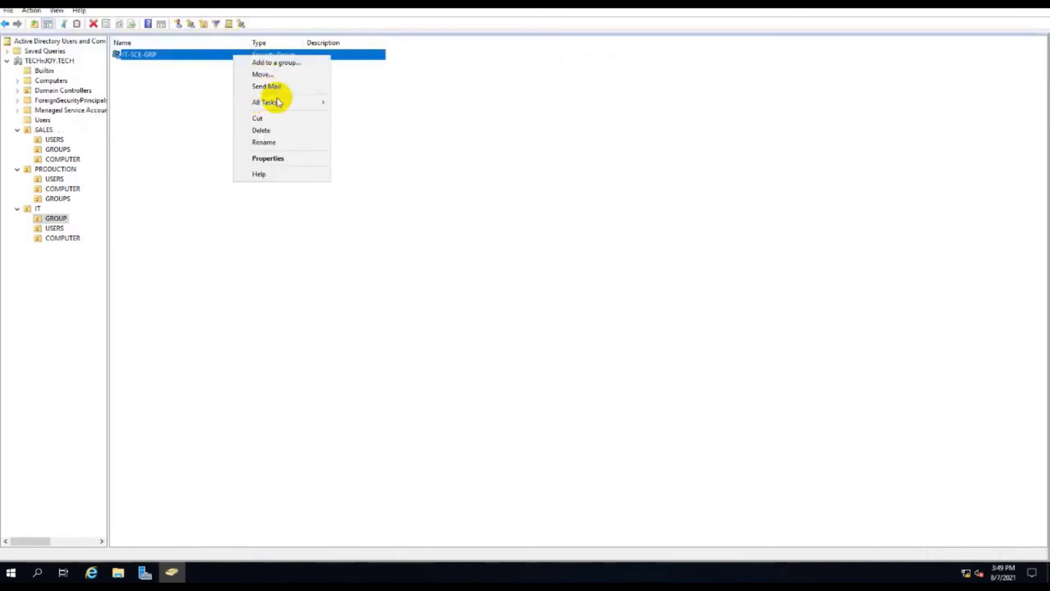
left_click(268, 158)
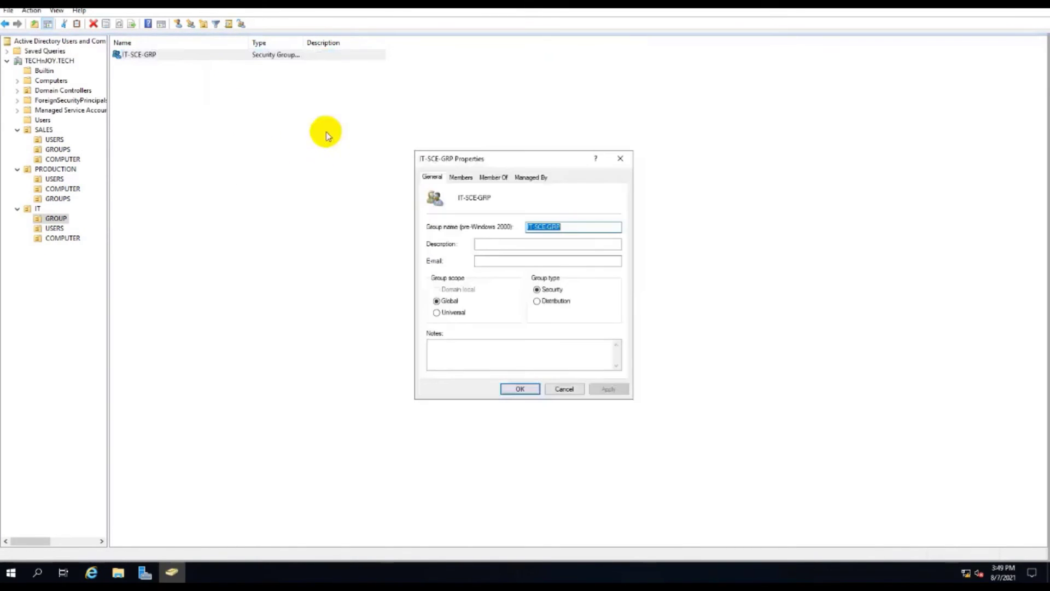
left_click(464, 179)
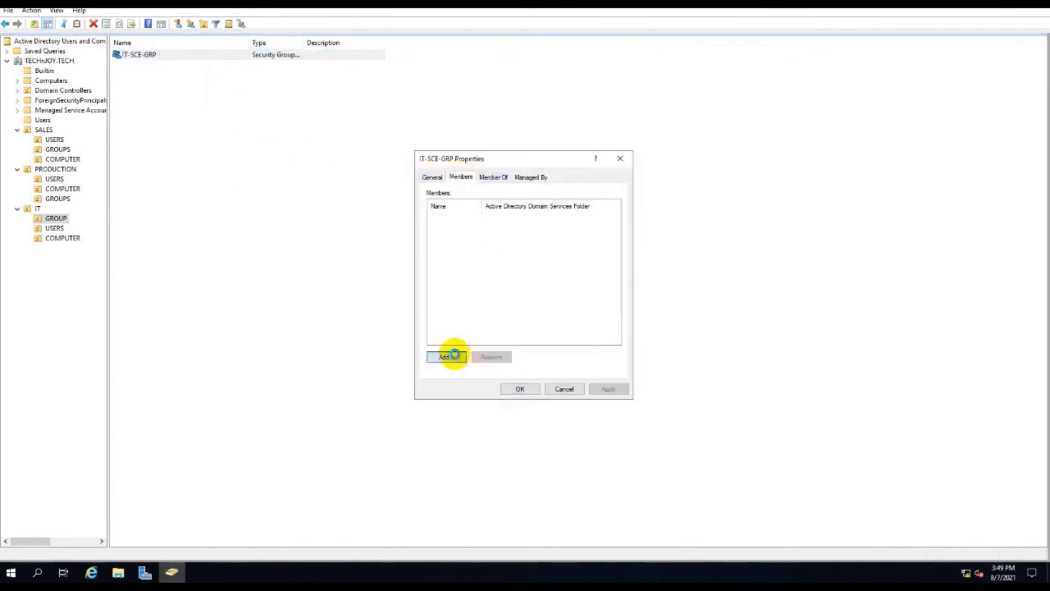
left_click(448, 357)
type("k")
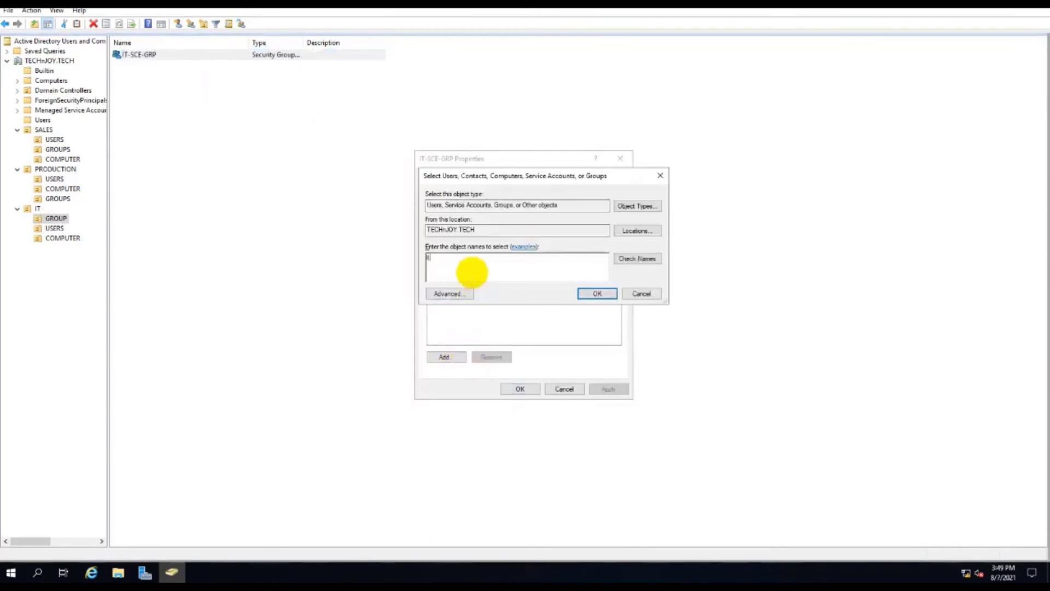
left_click(627, 260)
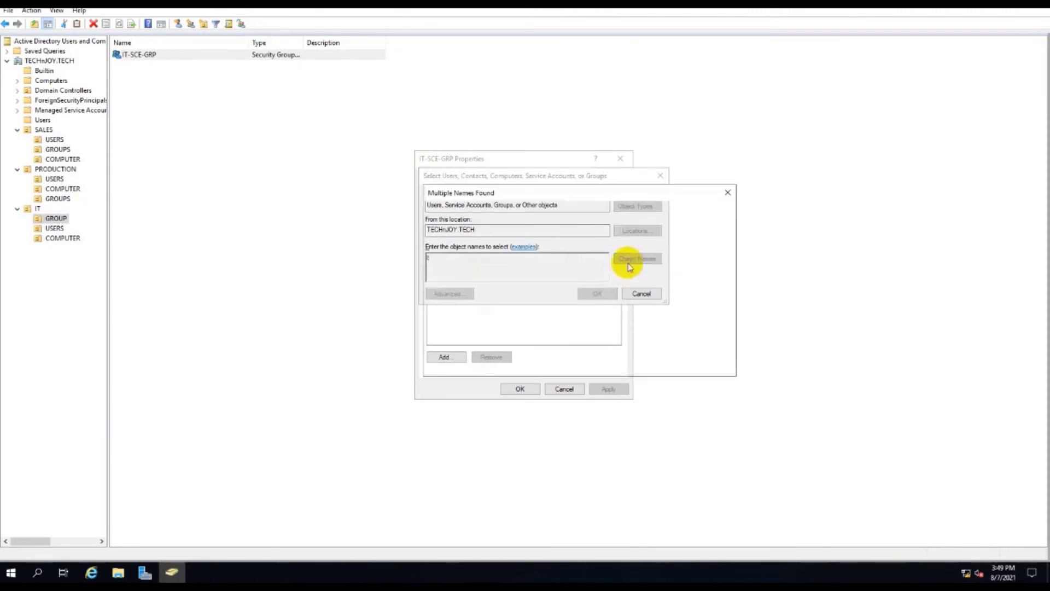
double_click(506, 263)
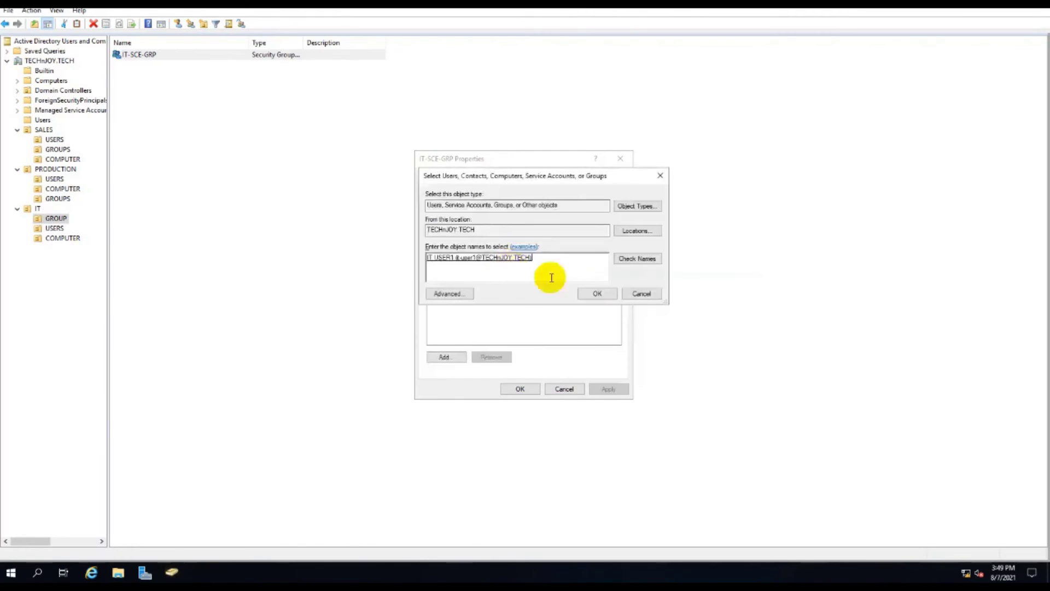
left_click(604, 295)
left_click(606, 388)
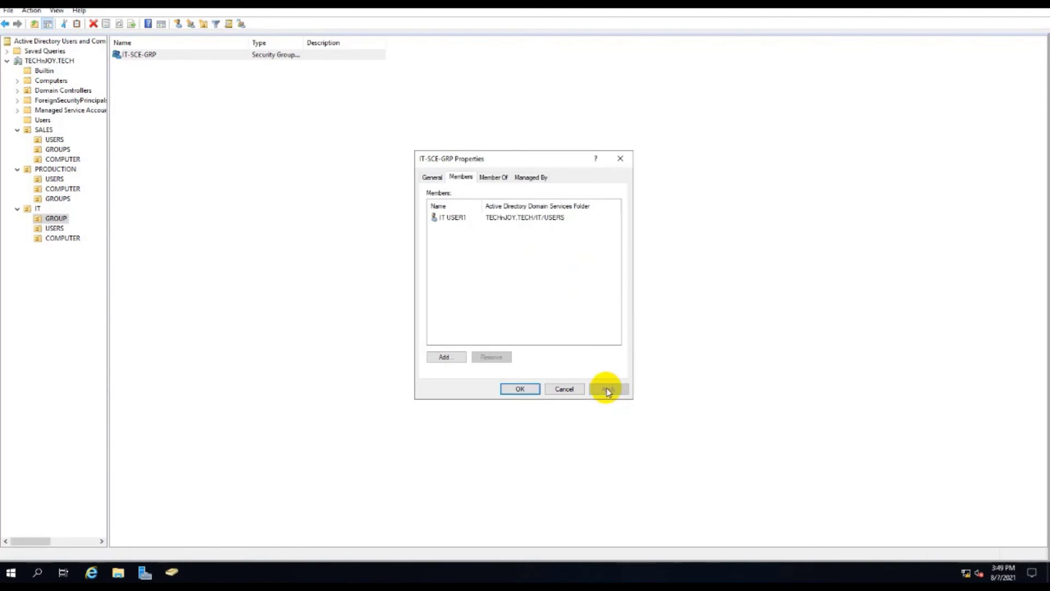
left_click(520, 389)
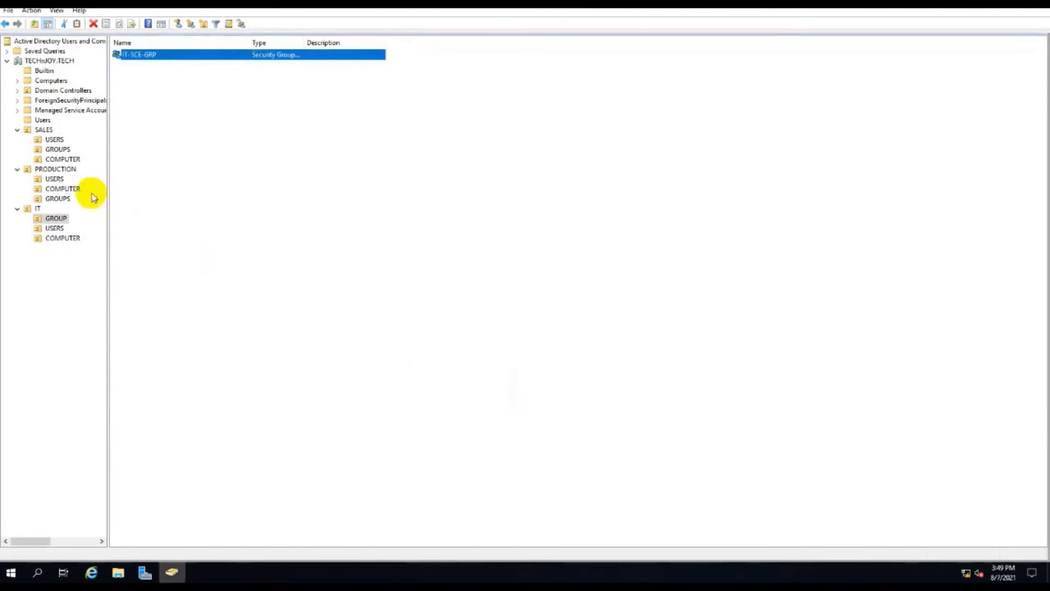
Step: Start a new user in the USERS unit of PRODUCTION, with first name Production and last name user1
left_click(54, 179)
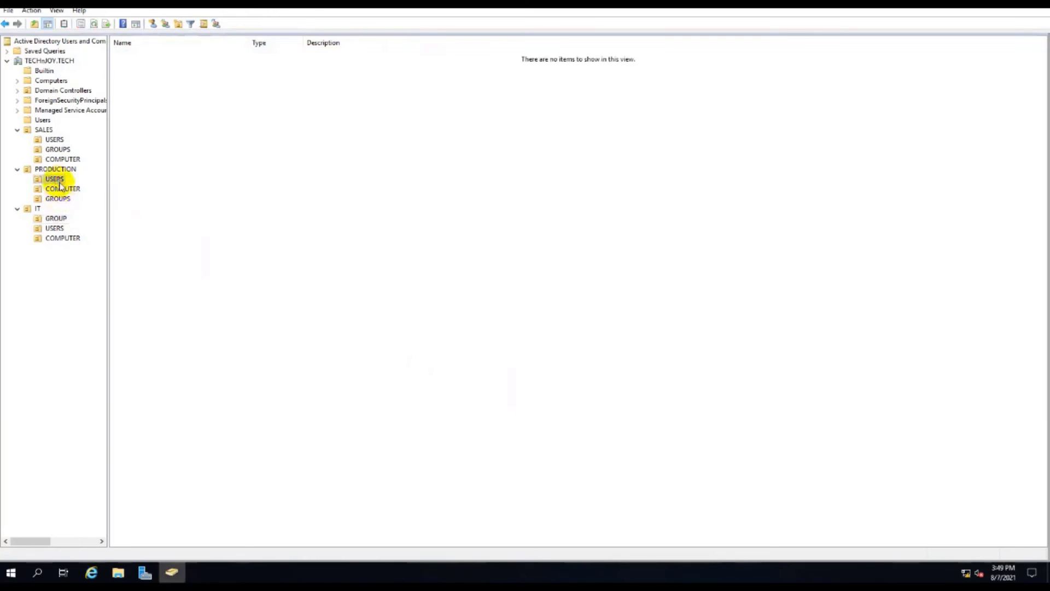
right_click(204, 198)
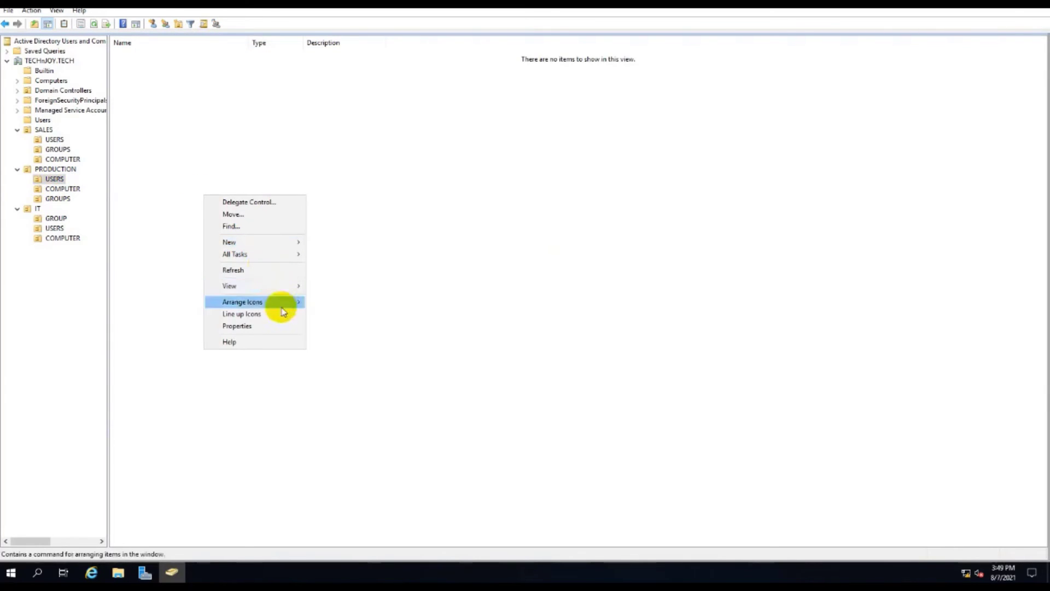
mouse_move(281, 241)
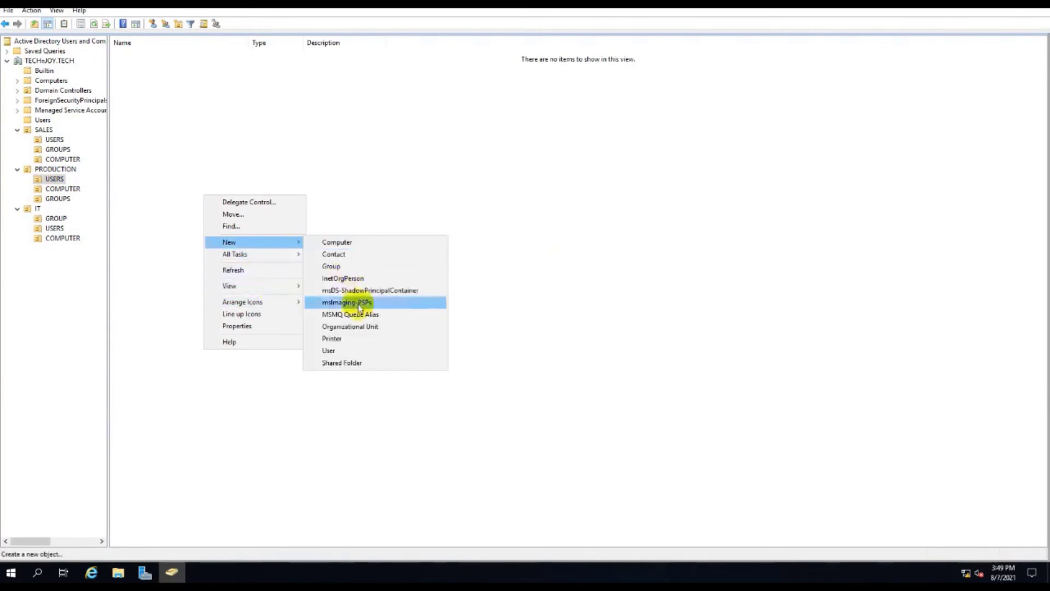
left_click(340, 350)
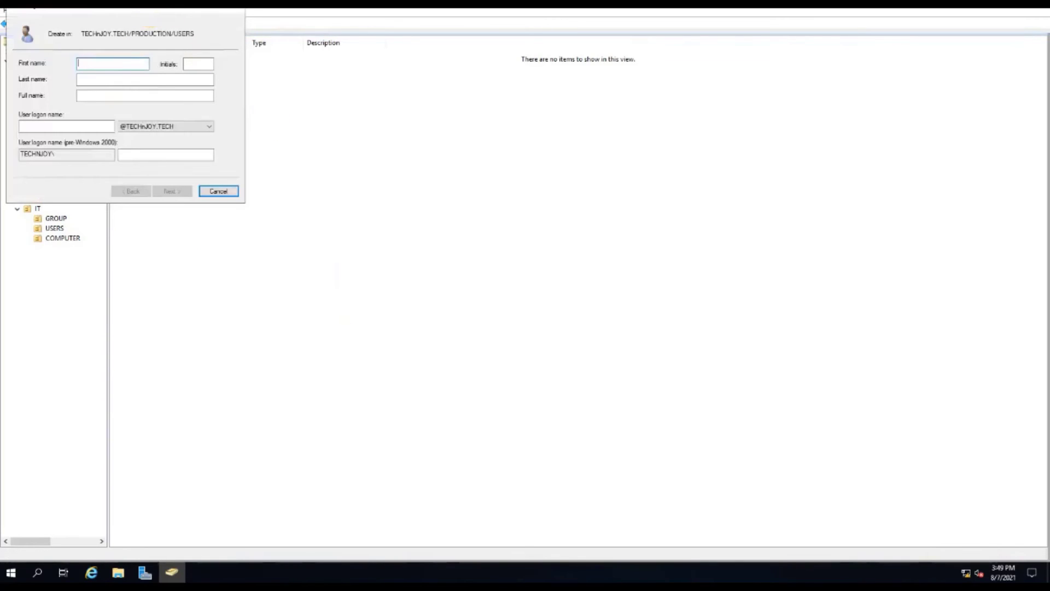
left_click_drag(151, 16, 321, 159)
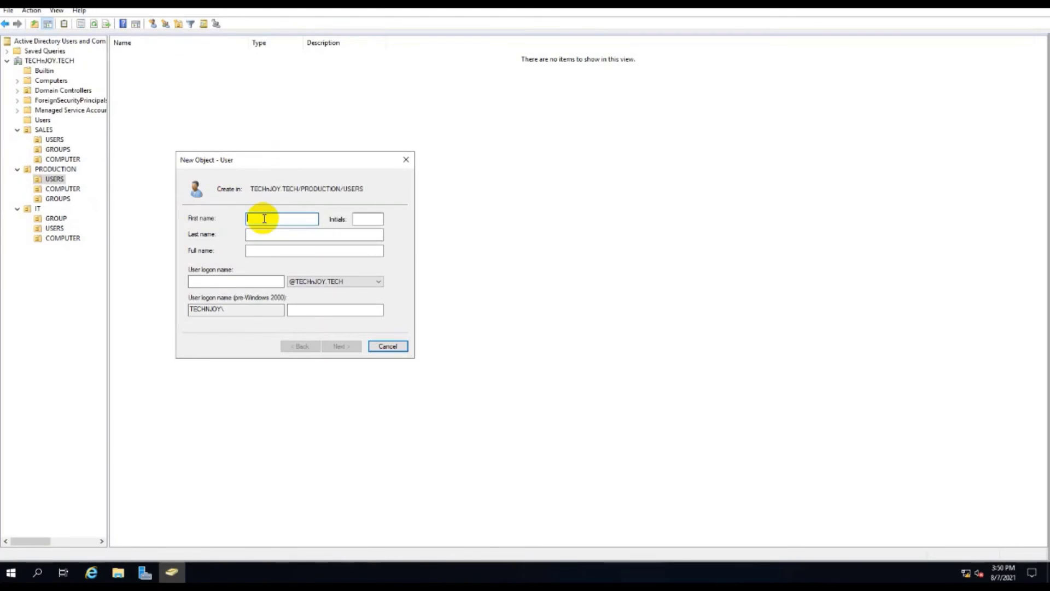
type("Production")
key("Tab")
key("Tab")
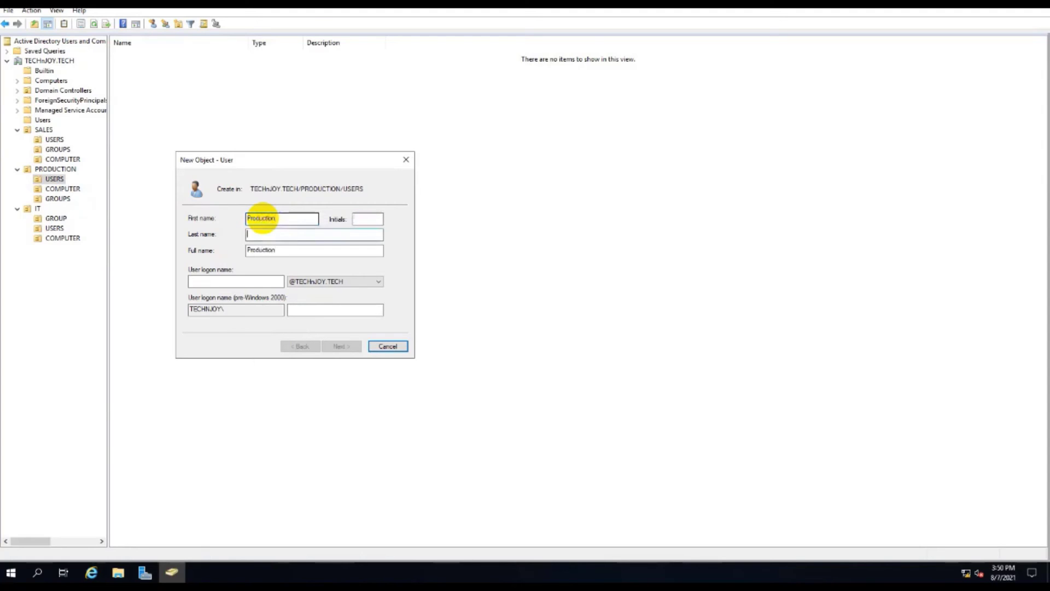
type("user1")
Step: Set the new user's logon name to PRD-user1 and continue to the password settings
key("Tab")
key("Tab")
type("p")
key("BackSpace")
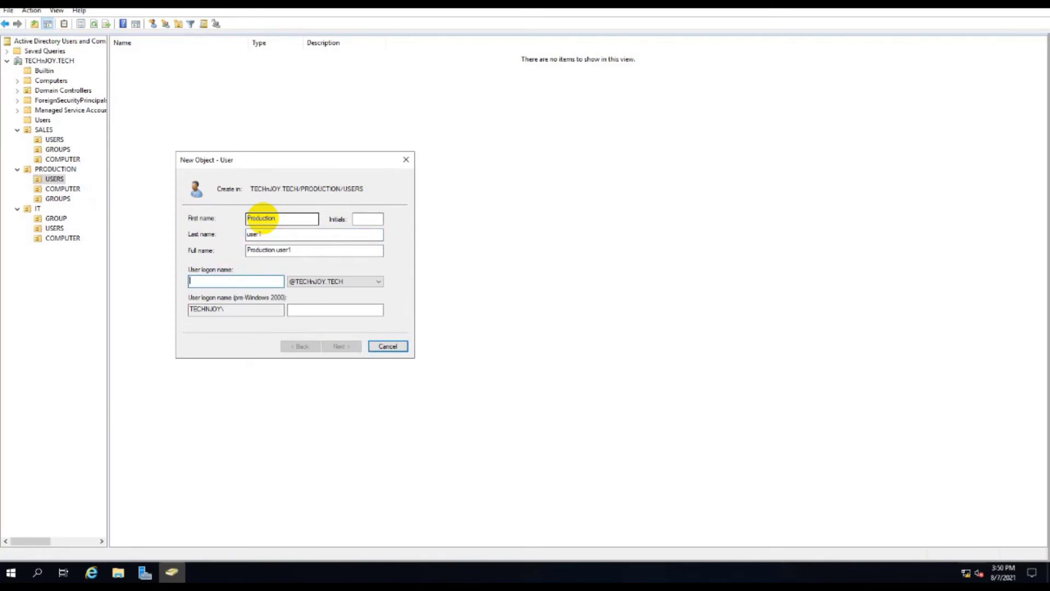
type("PRD")
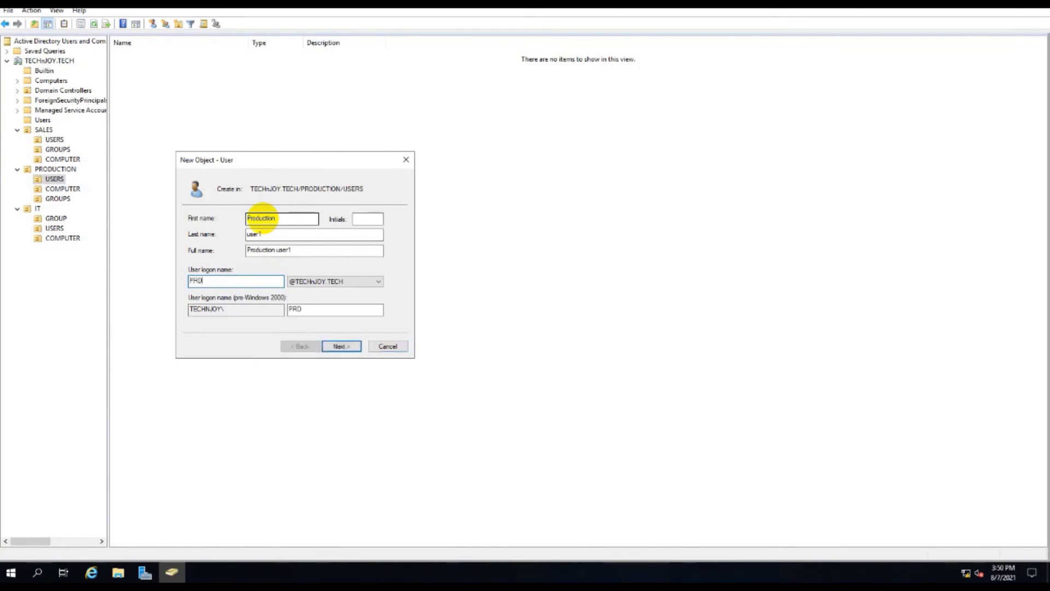
type("-user1")
left_click(347, 347)
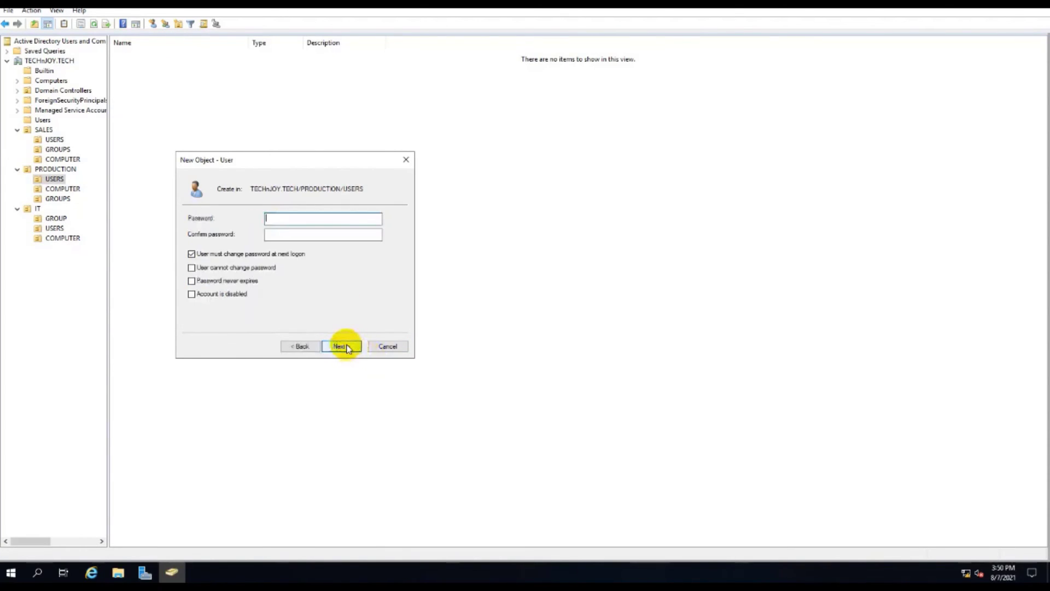
Step: Create the production user with a confirmed account password that never expires and no forced password change at next logon
left_click(192, 254)
left_click(232, 281)
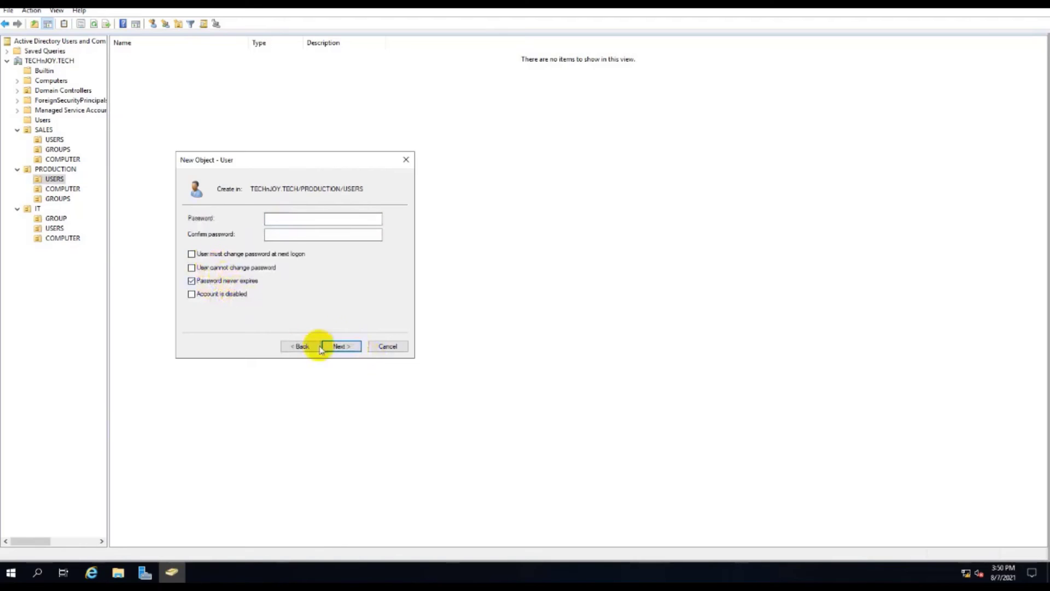
left_click(314, 217)
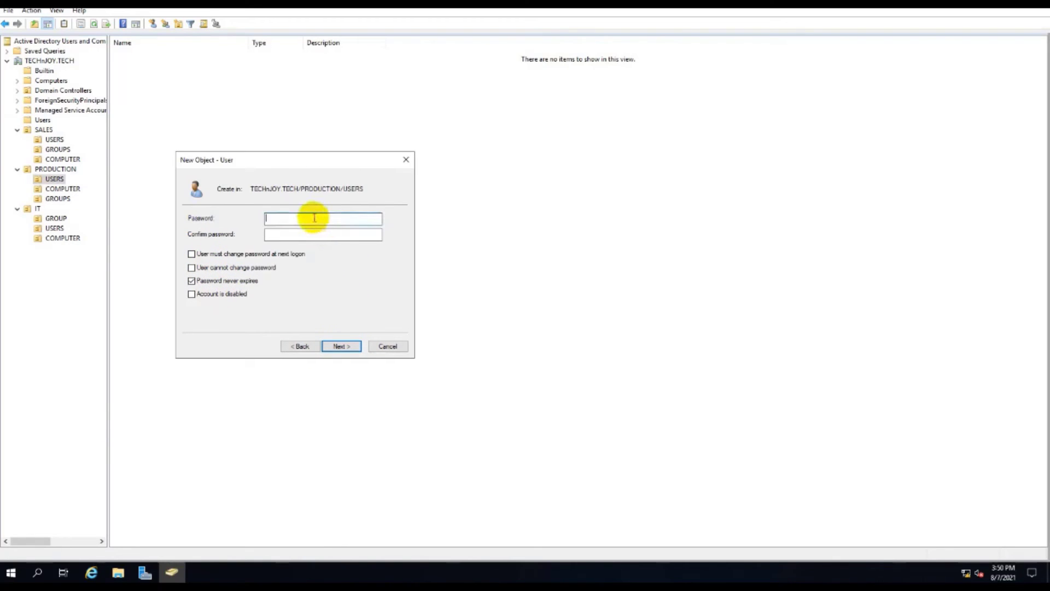
type("••••••••••")
key("BackSpace")
key("BackSpace")
key("BackSpace")
key("BackSpace")
key("BackSpace")
key("BackSpace")
key("BackSpace")
key("BackSpace")
key("BackSpace")
key("BackSpace")
type("••••••••••")
key("Tab")
type("•••")
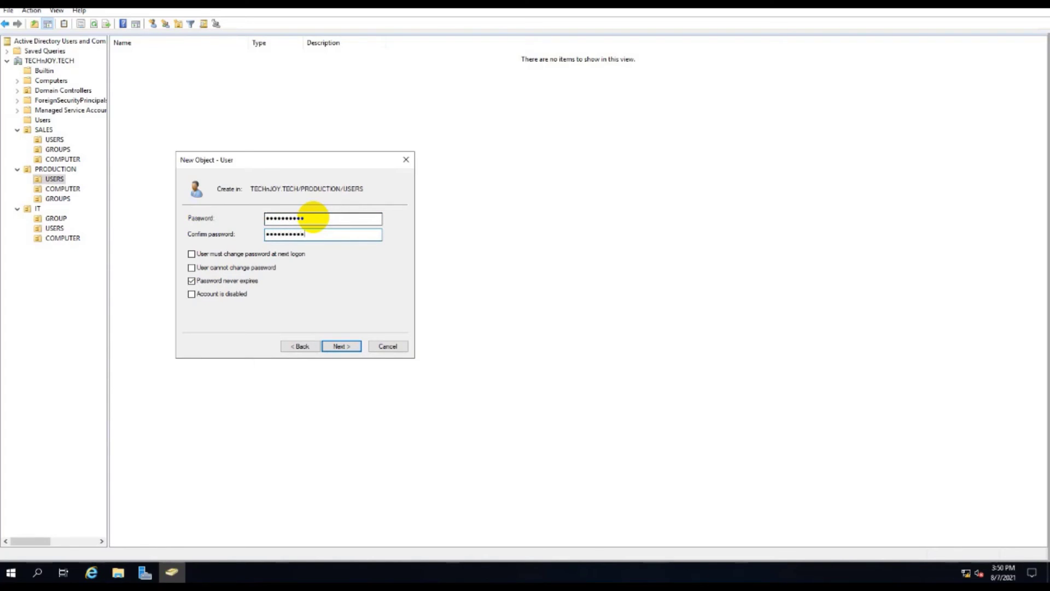
left_click(342, 346)
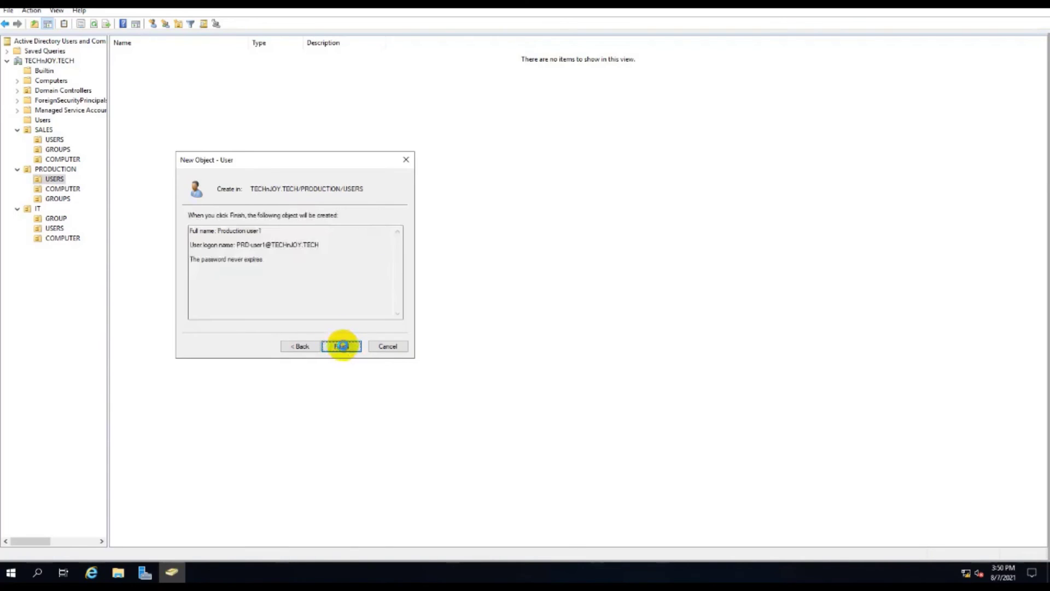
left_click(342, 347)
Step: Create a global security group named PRD-SCE-GRP in the COMPUTER unit of PRODUCTION
left_click(63, 189)
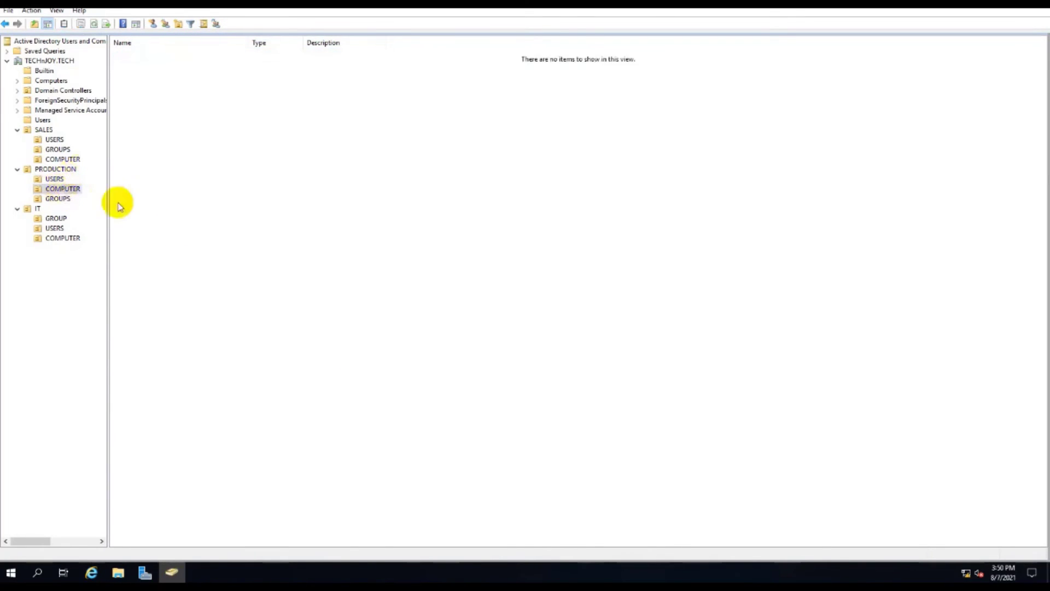
right_click(173, 196)
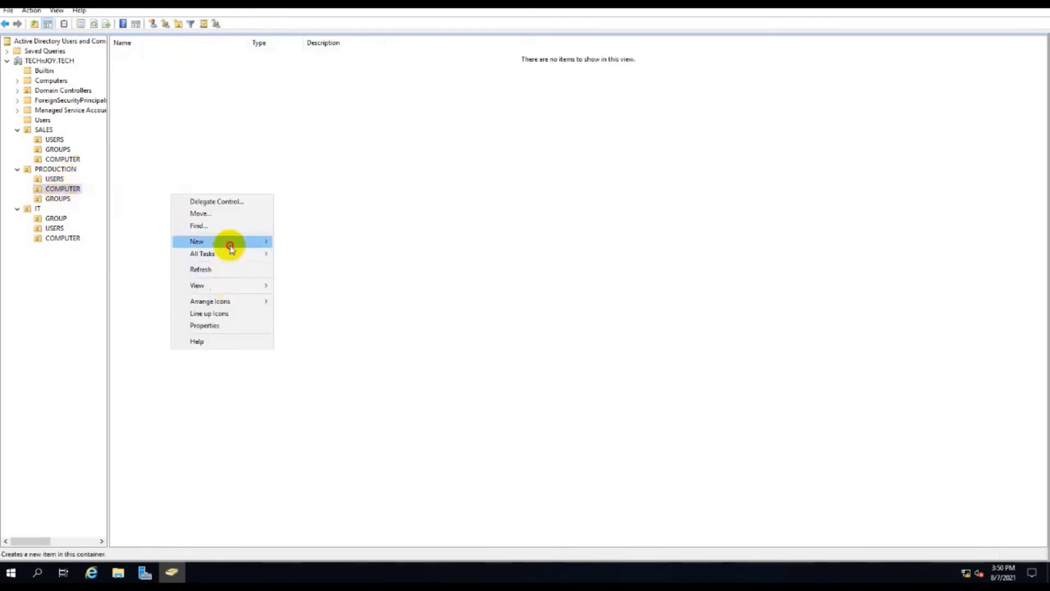
mouse_move(228, 241)
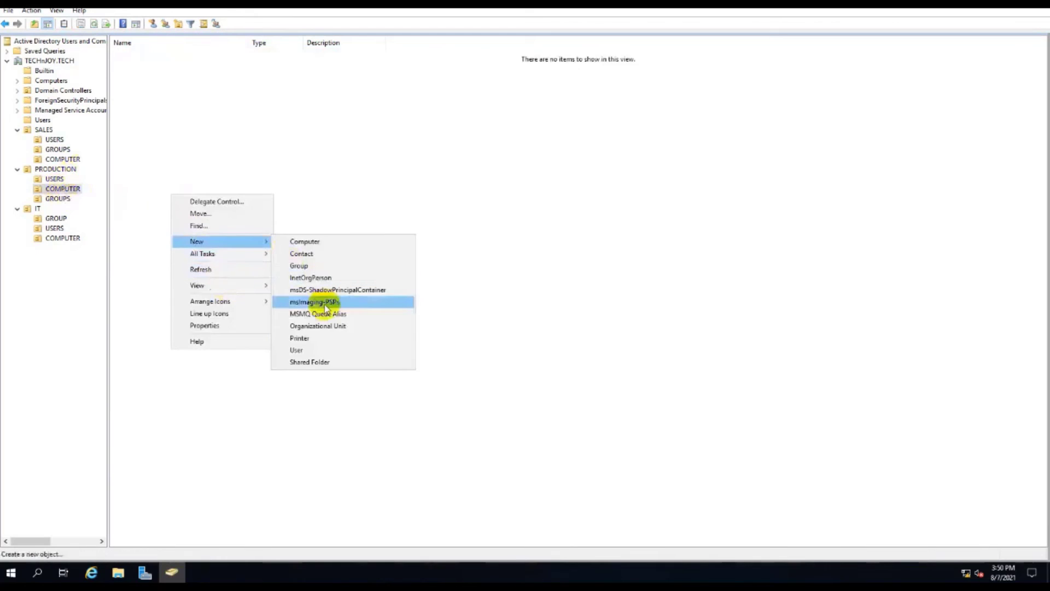
left_click(301, 265)
left_click_drag(144, 9, 308, 173)
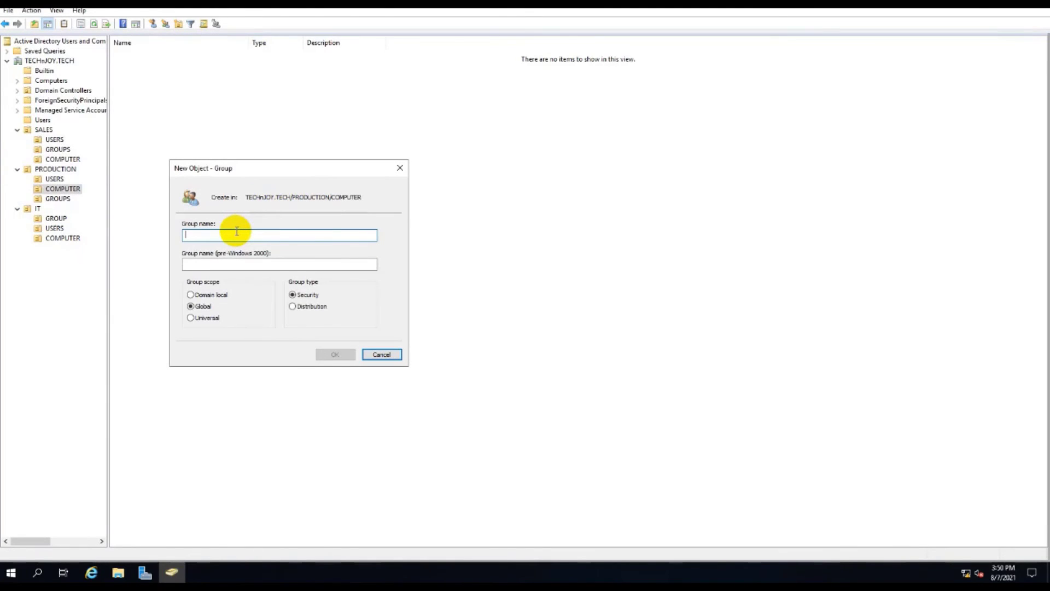
type("P")
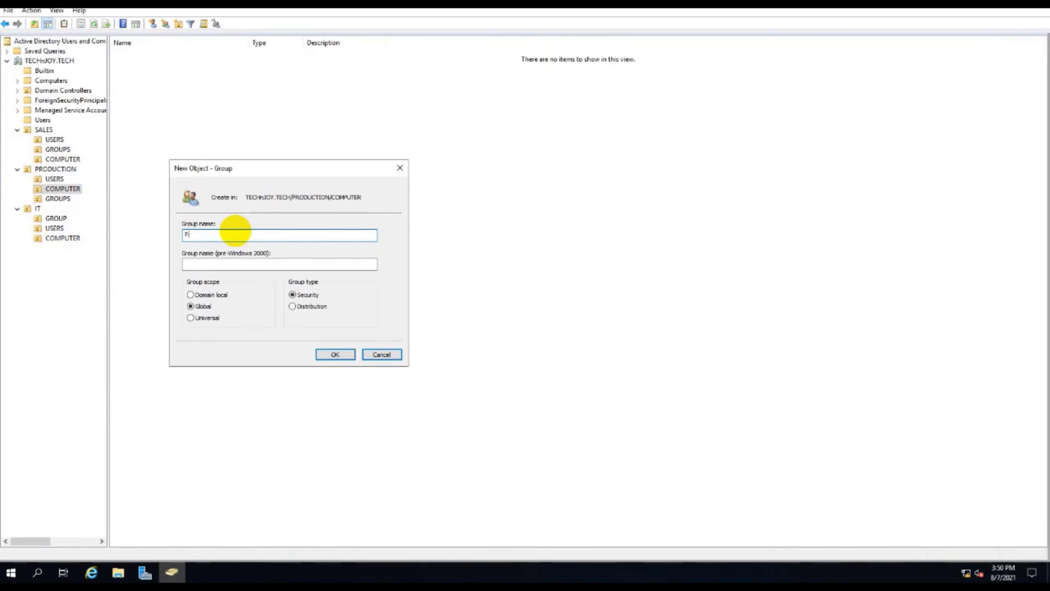
type("RD")
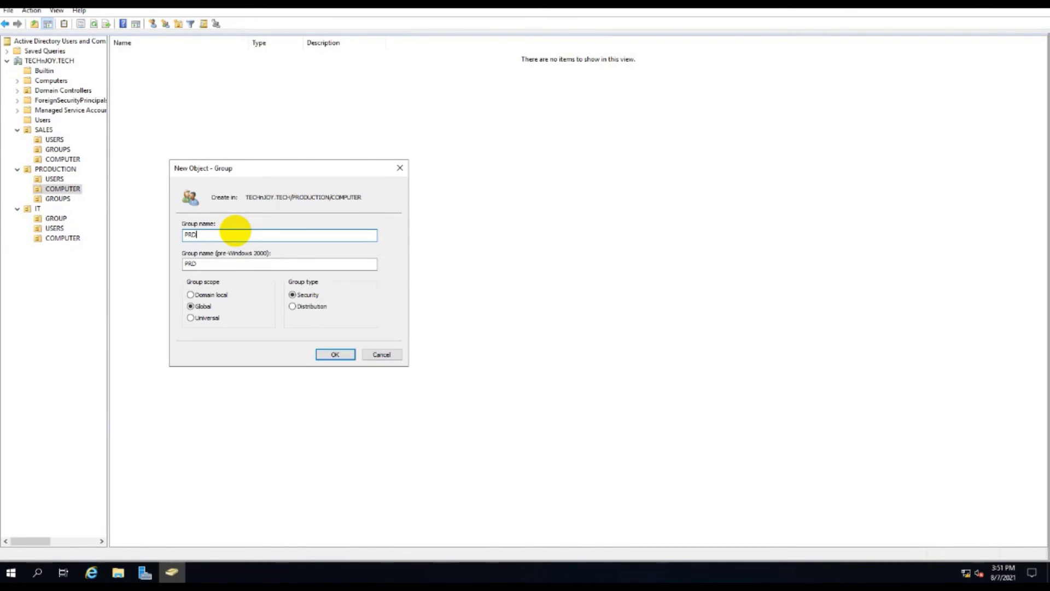
key("BackSpace")
key("BackSpace")
key("BackSpace")
type("IT-SCE-GRP")
key("shift+Right")
key("shift+Right")
type("PRD")
left_click(331, 353)
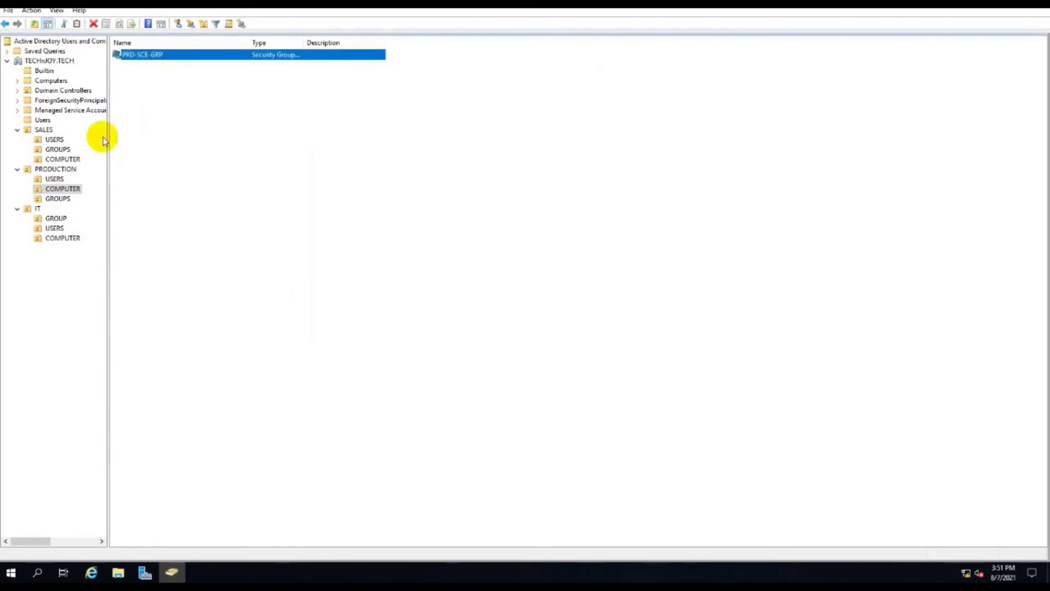
Step: Make Production user1 in the USERS unit of PRODUCTION a member of the PRD-SCE-GRP group
left_click(54, 179)
left_click(150, 55)
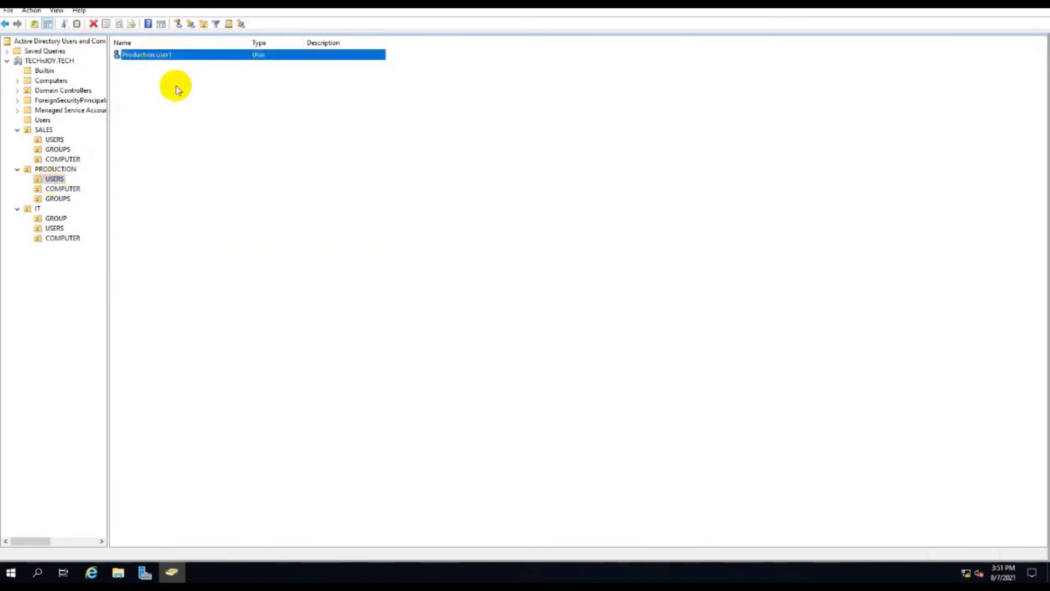
key("Return")
left_click(458, 178)
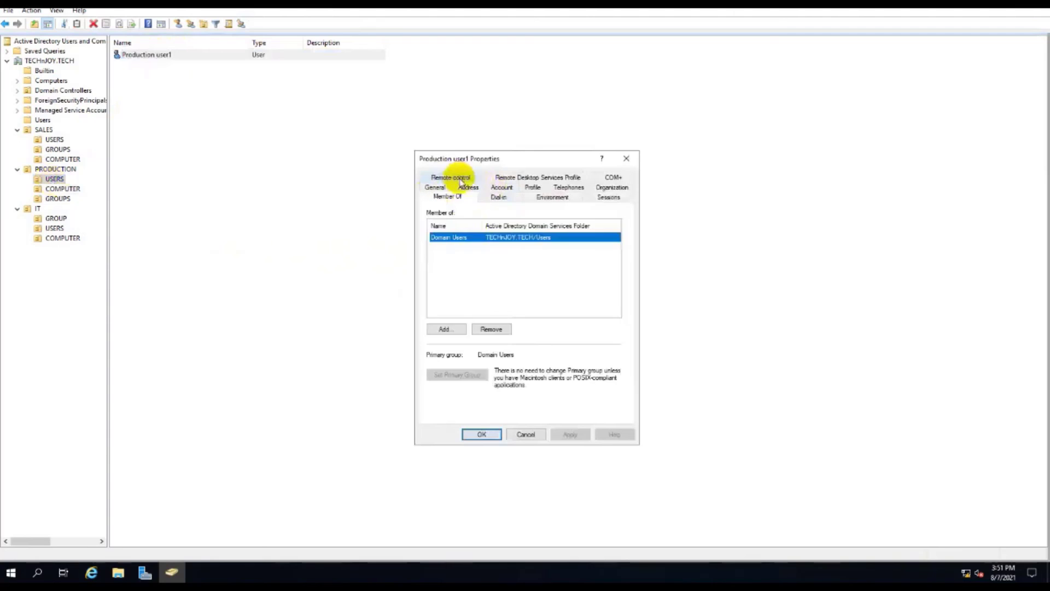
left_click(447, 328)
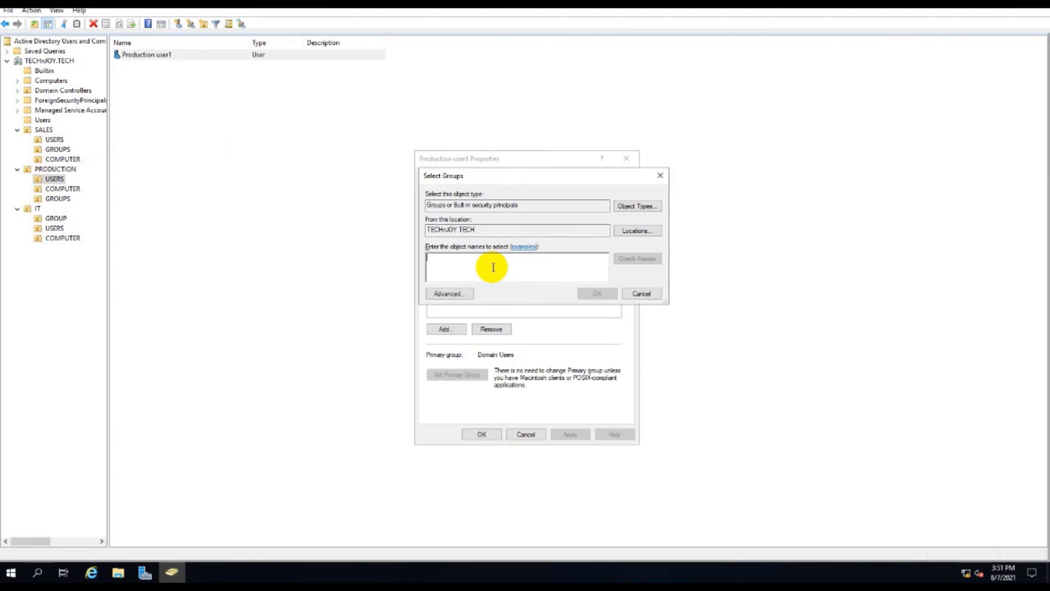
type("PRD-SCE-GRP")
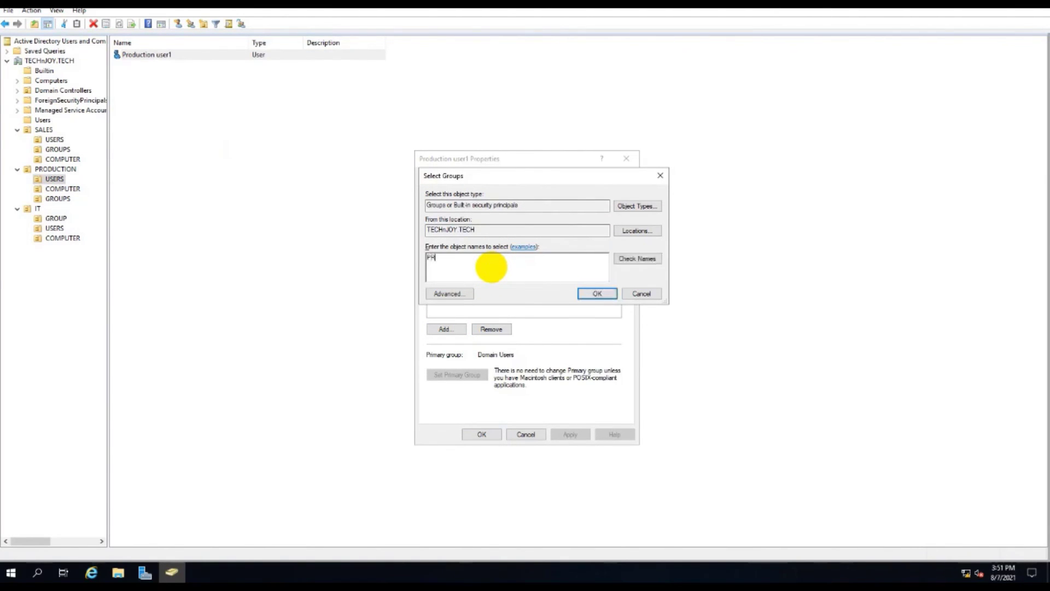
left_click(638, 260)
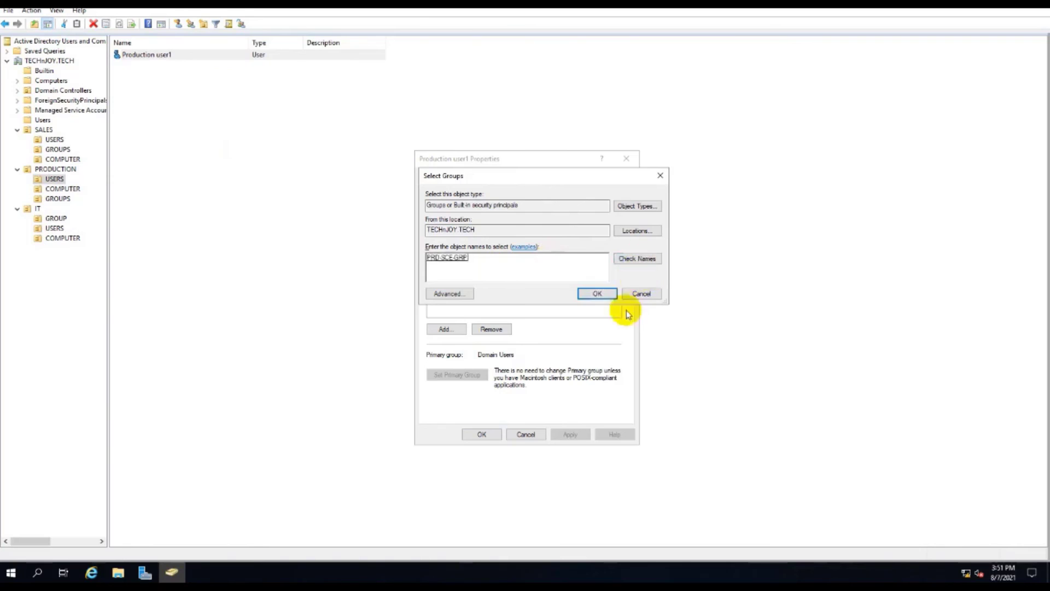
left_click(596, 293)
left_click(570, 434)
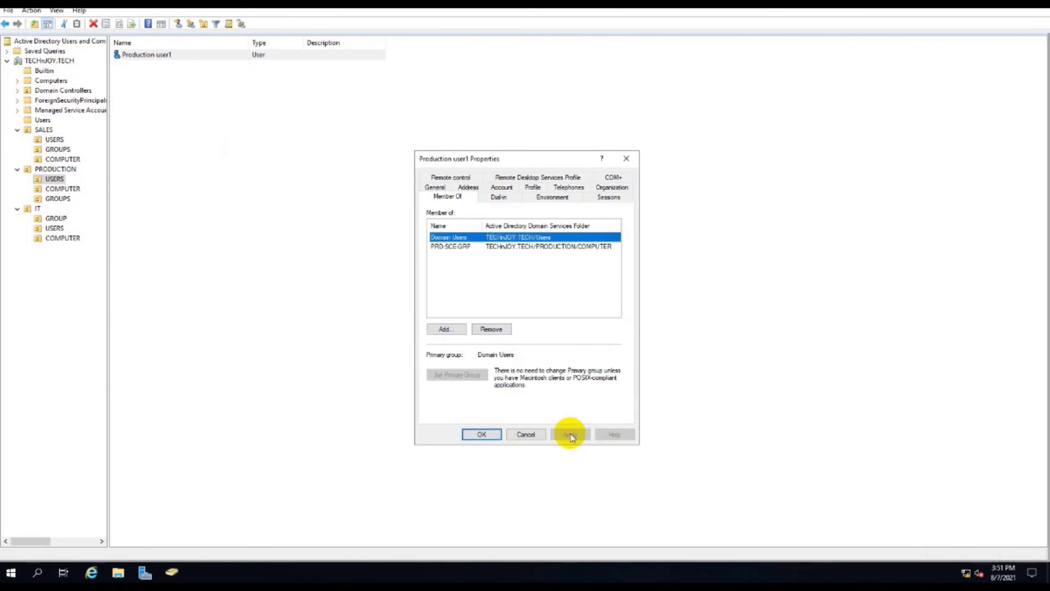
left_click(479, 432)
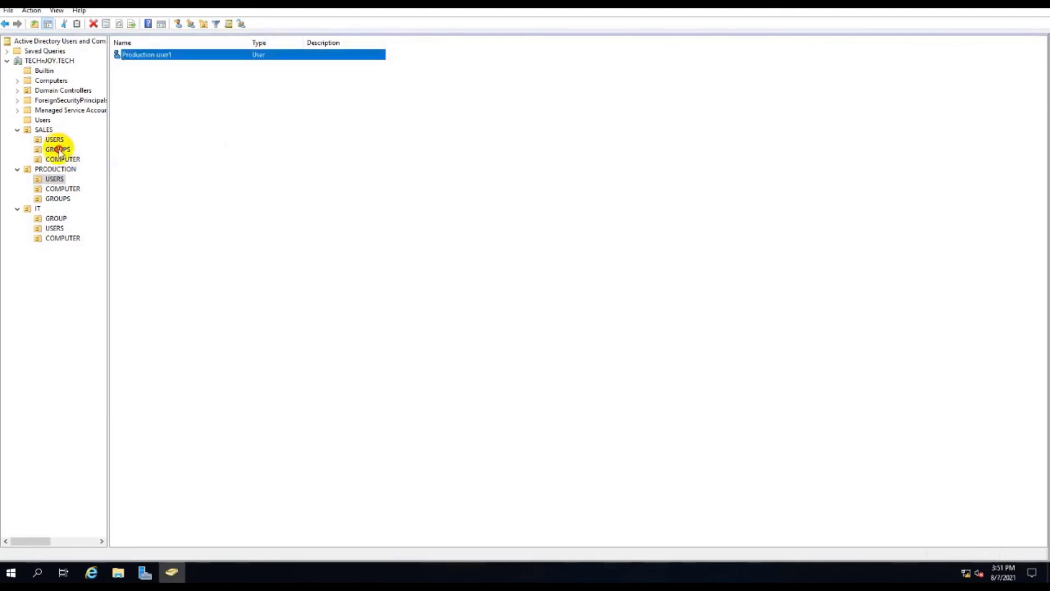
Step: Create an organizational unit named SALES-SCE-GRP in the GROUPS unit of SALES
left_click(59, 150)
right_click(142, 164)
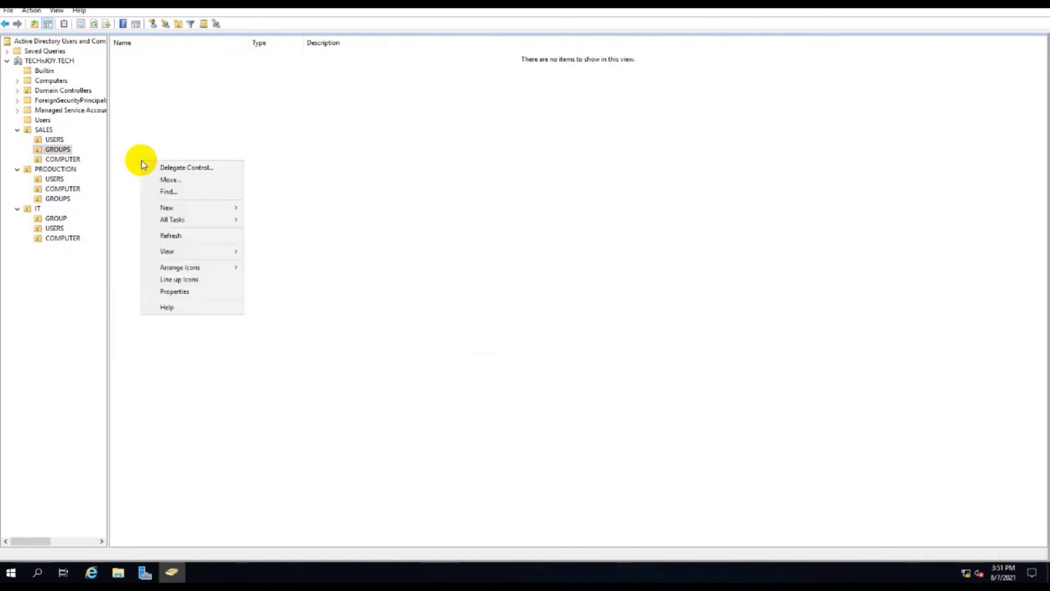
mouse_move(215, 250)
mouse_move(206, 208)
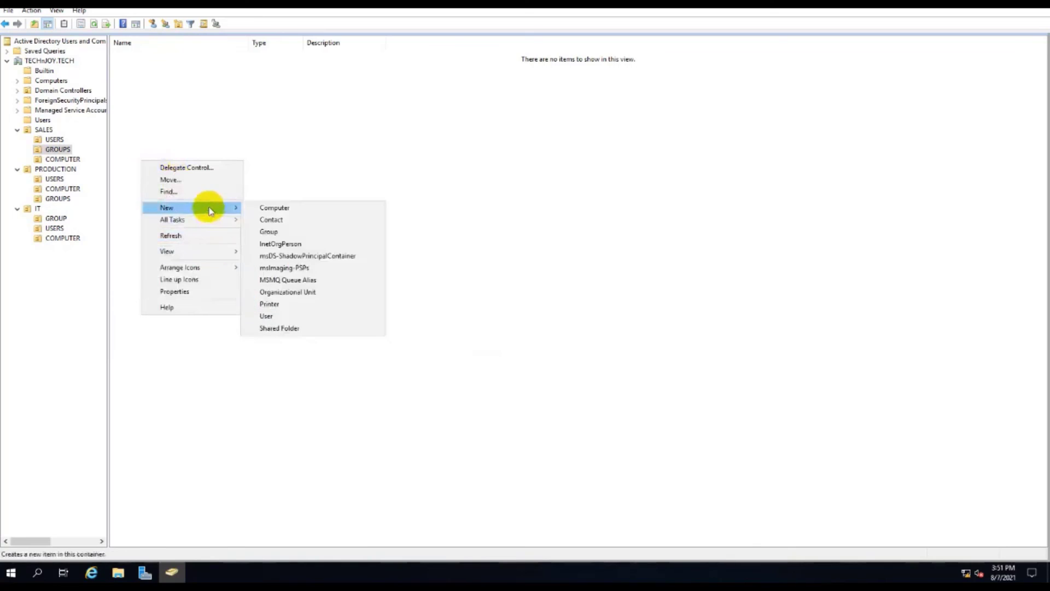
left_click(298, 292)
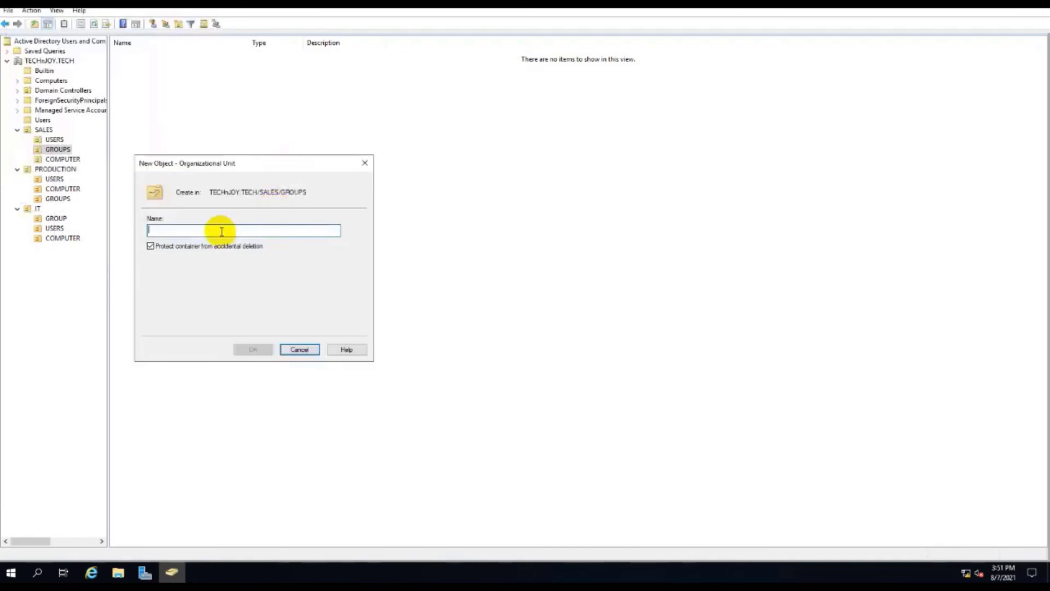
type("SCE-GRP")
left_click(148, 229)
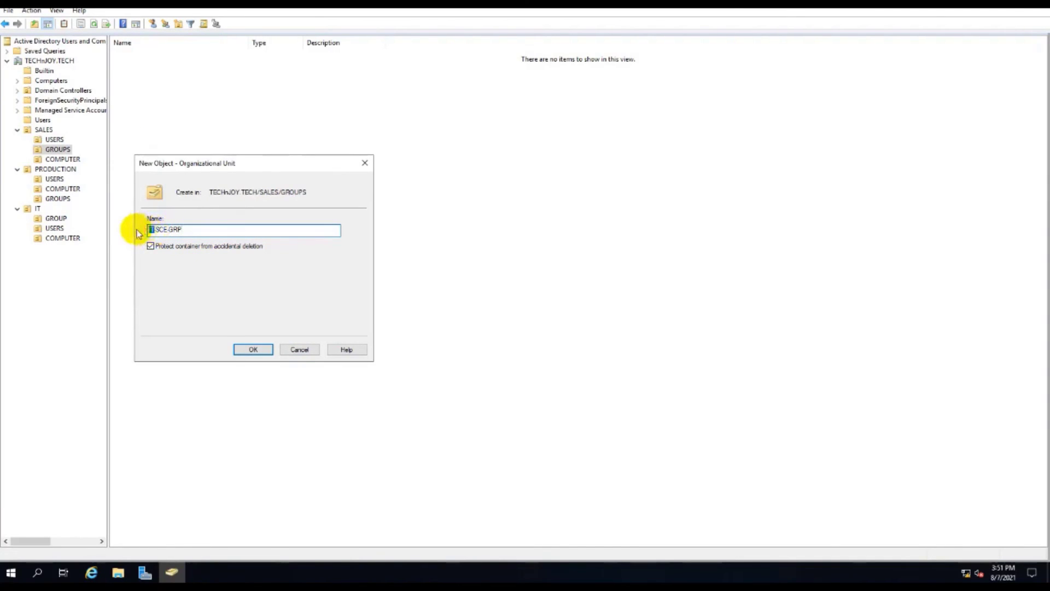
type("SALES")
left_click(255, 350)
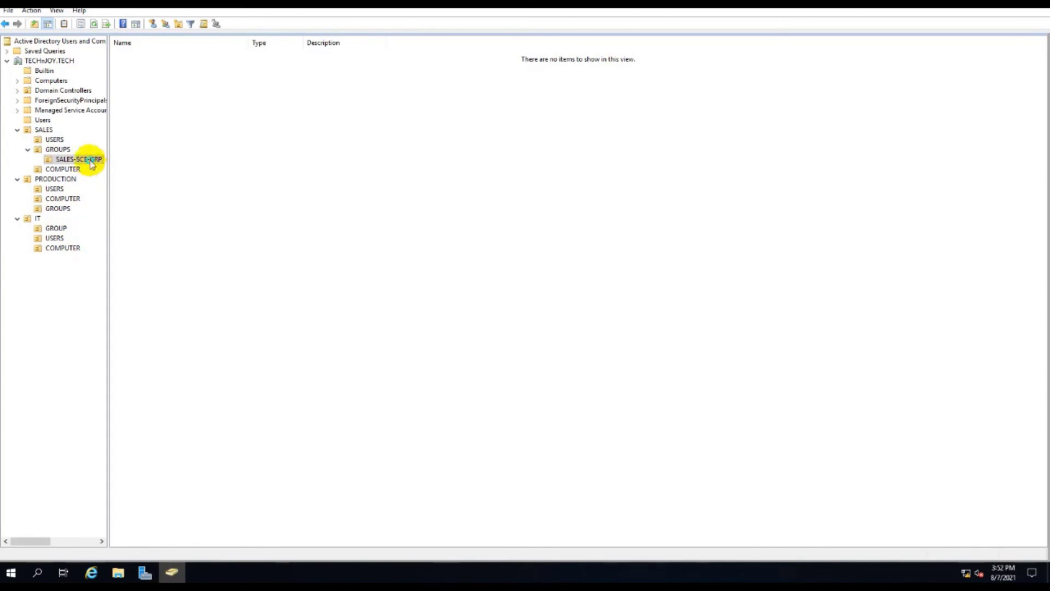
right_click(92, 165)
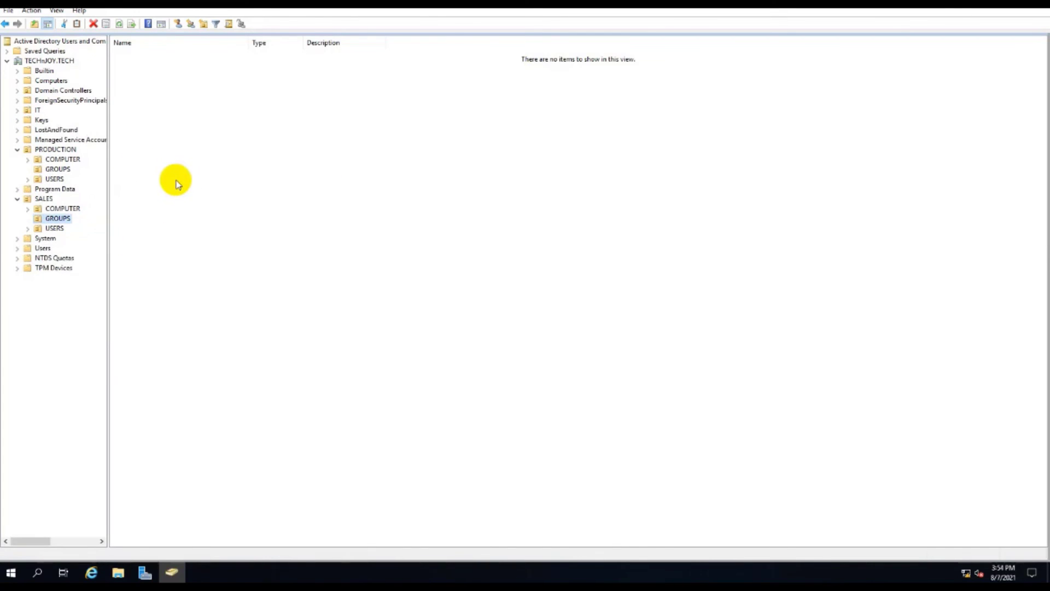
Step: Create a global security group named SALES-SCE-GRP in the GROUPS unit of SALES
right_click(175, 182)
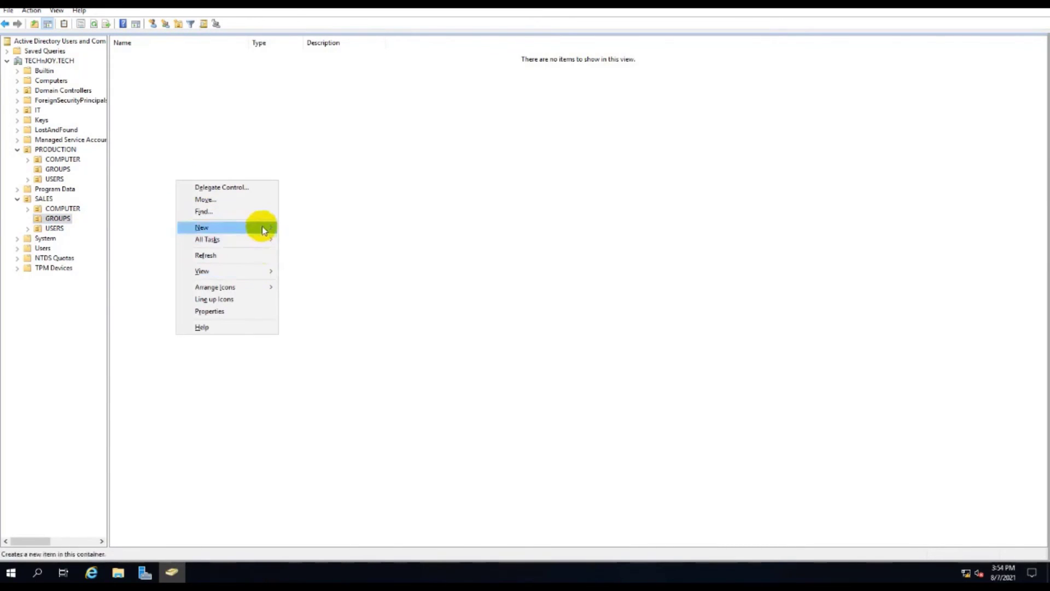
mouse_move(272, 233)
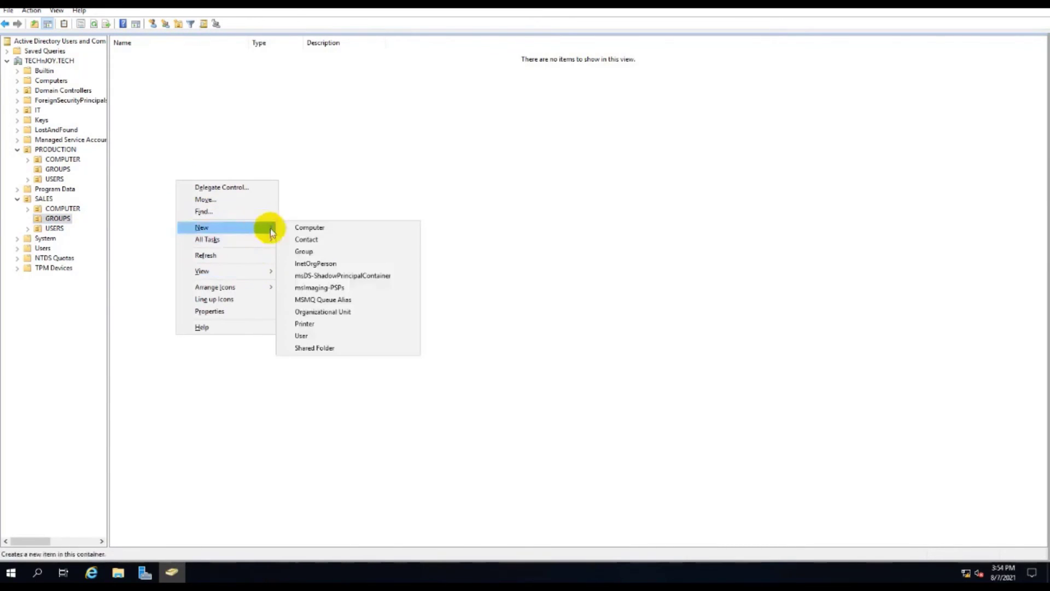
left_click(316, 252)
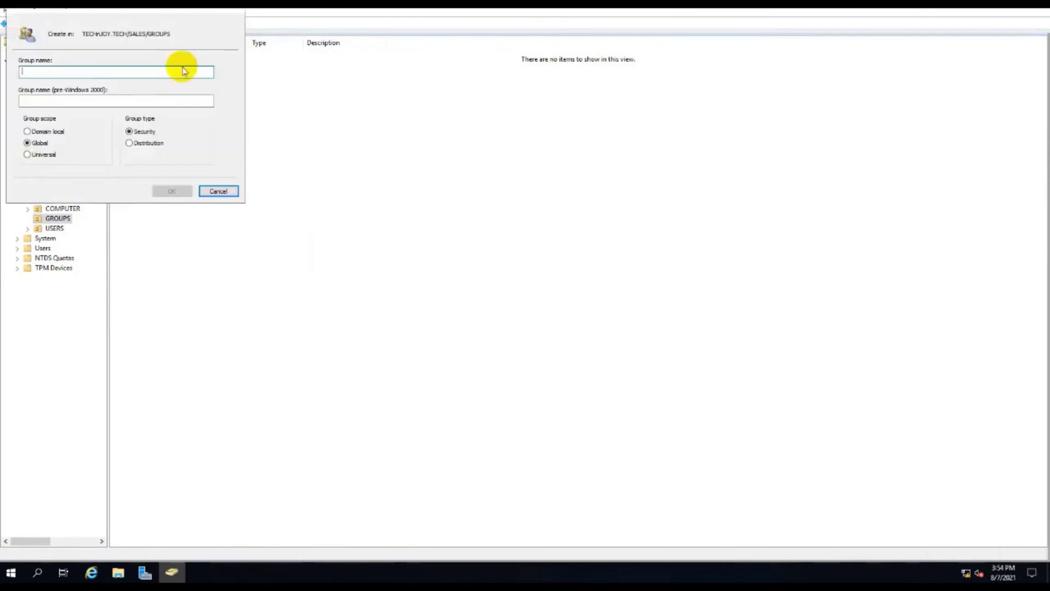
left_click_drag(129, 5, 281, 180)
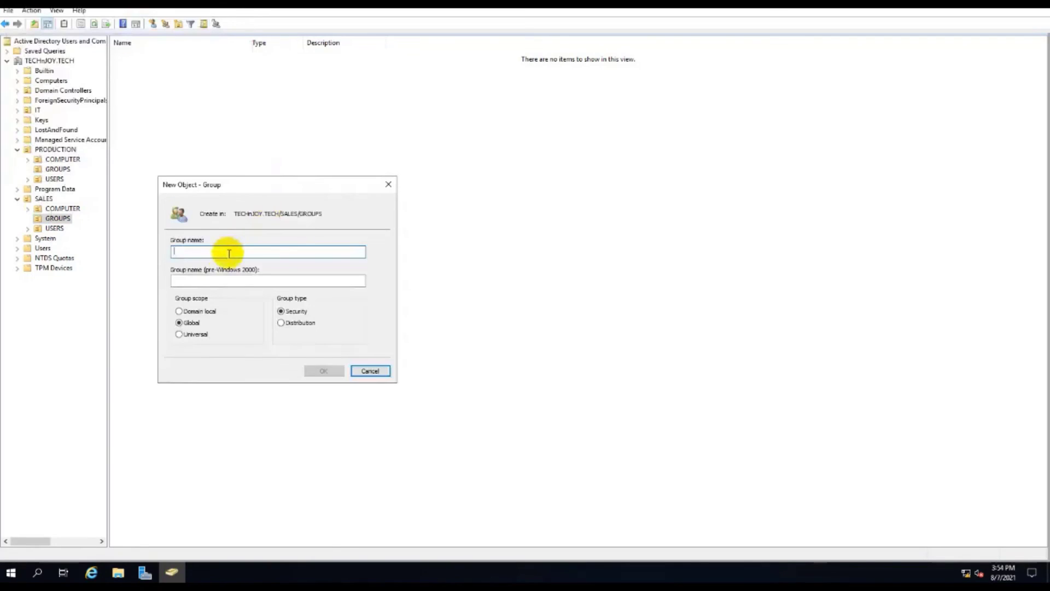
type("IT-SCE-GRP")
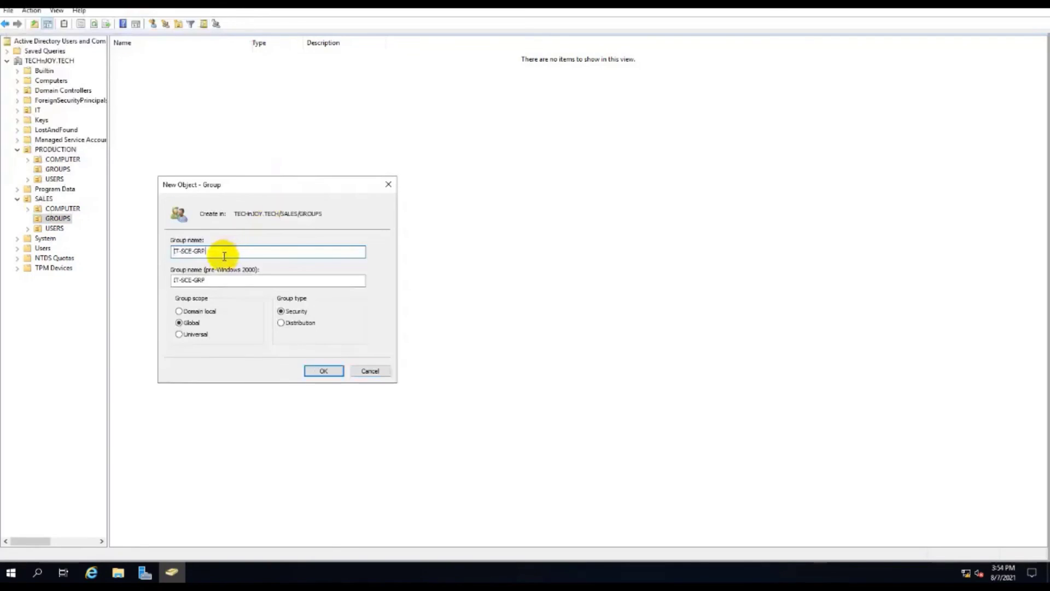
left_click(176, 252)
key("BackSpace")
key("BackSpace")
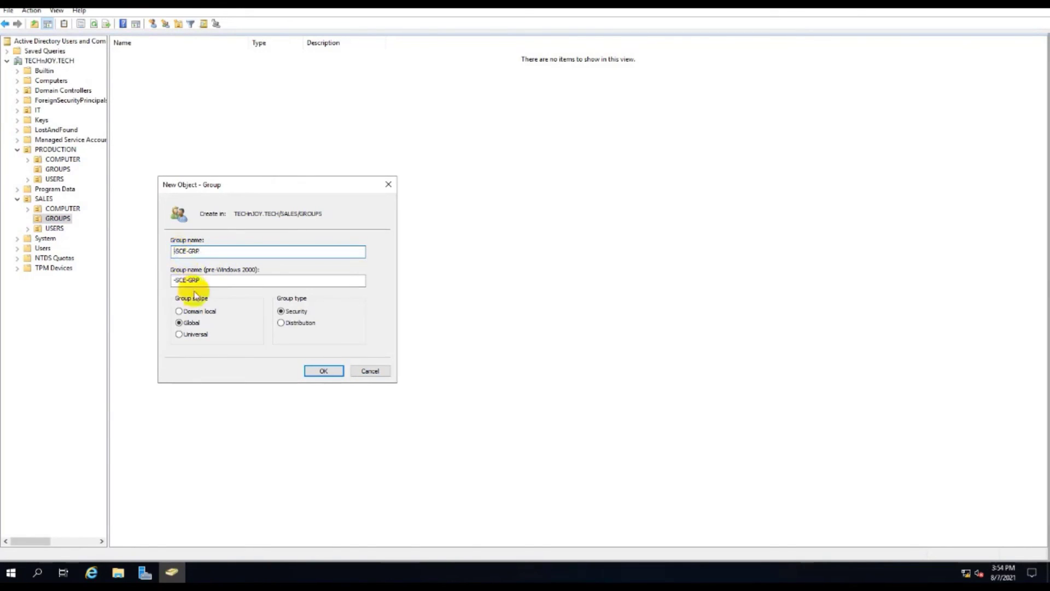
type("SALES")
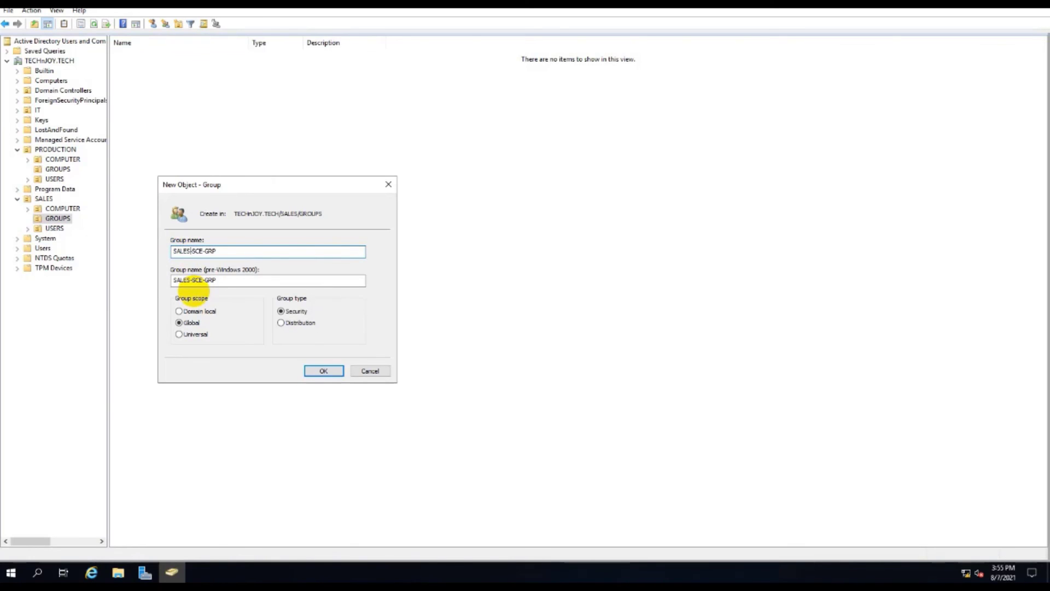
left_click(324, 372)
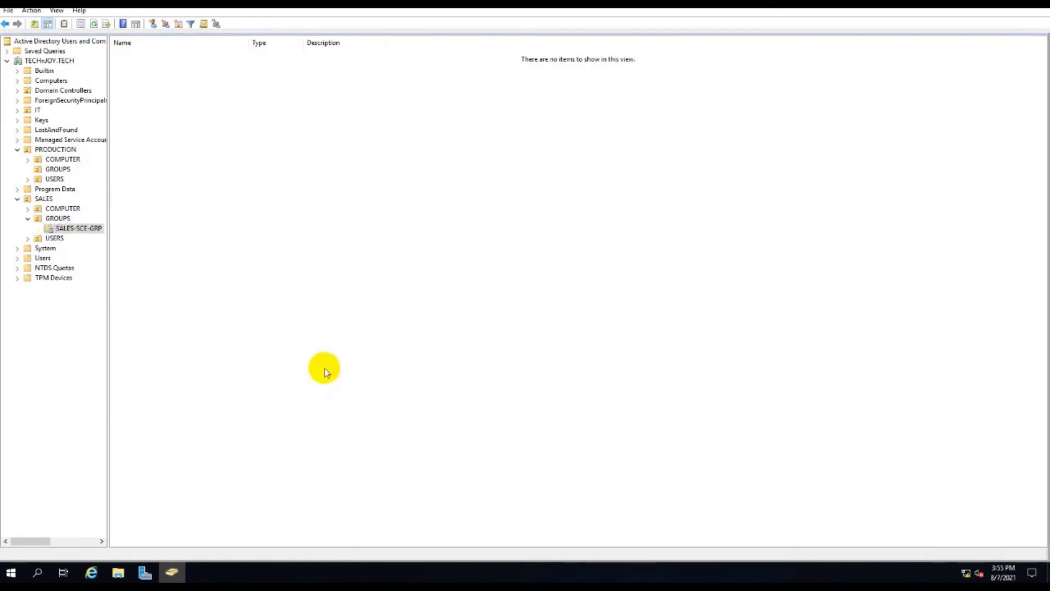
Step: Start a new user in the USERS unit of SALES with first name Sales and last name user
left_click(54, 238)
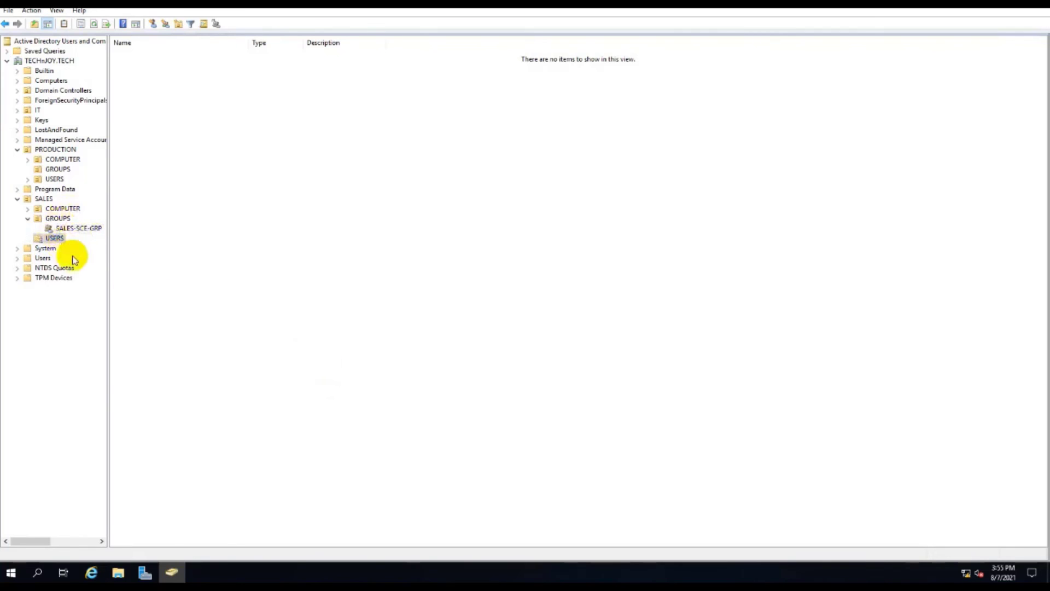
right_click(157, 158)
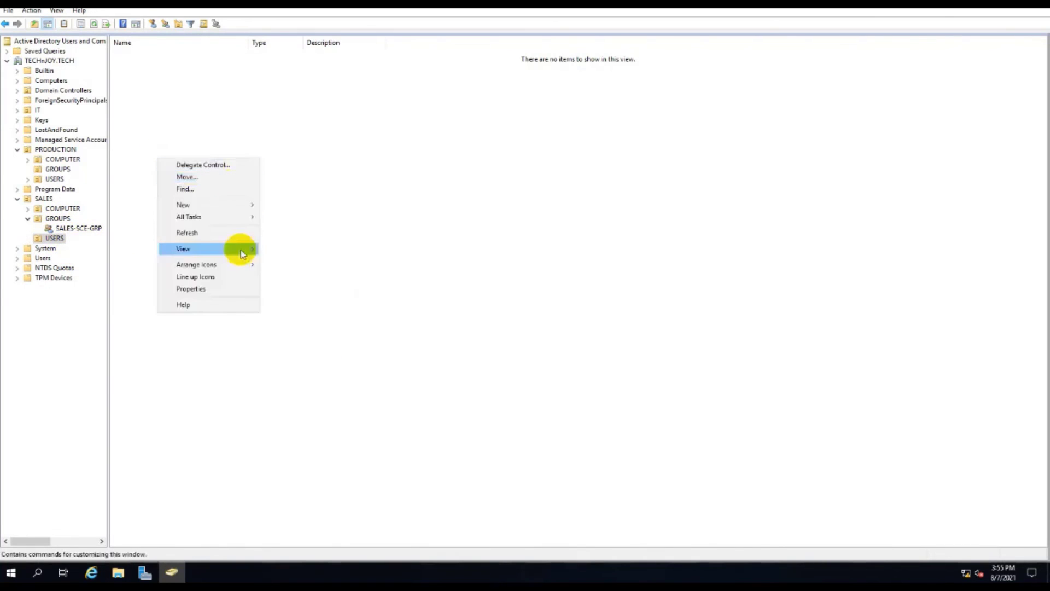
mouse_move(242, 205)
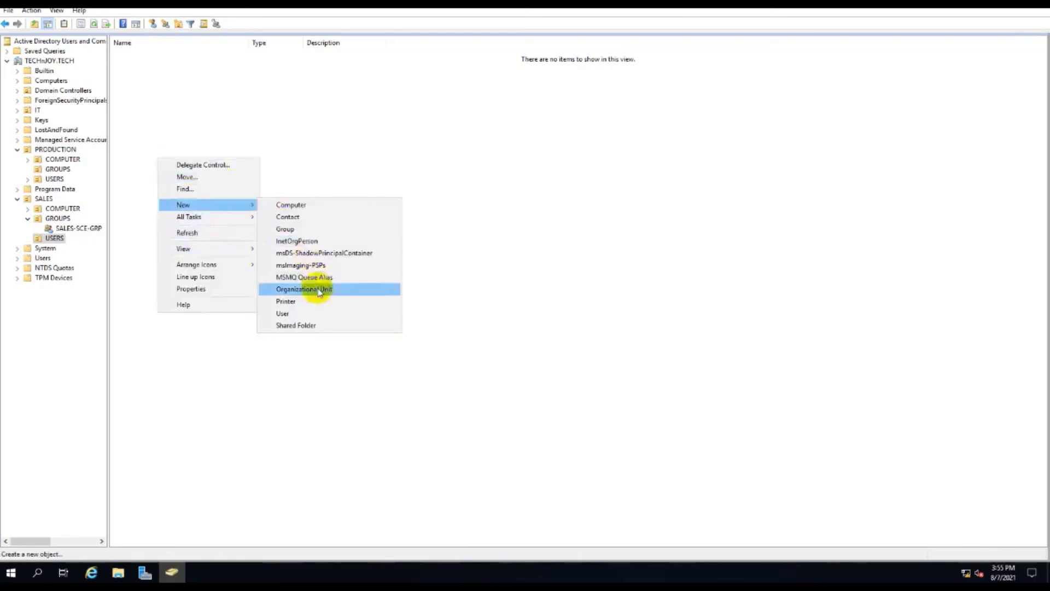
left_click(295, 313)
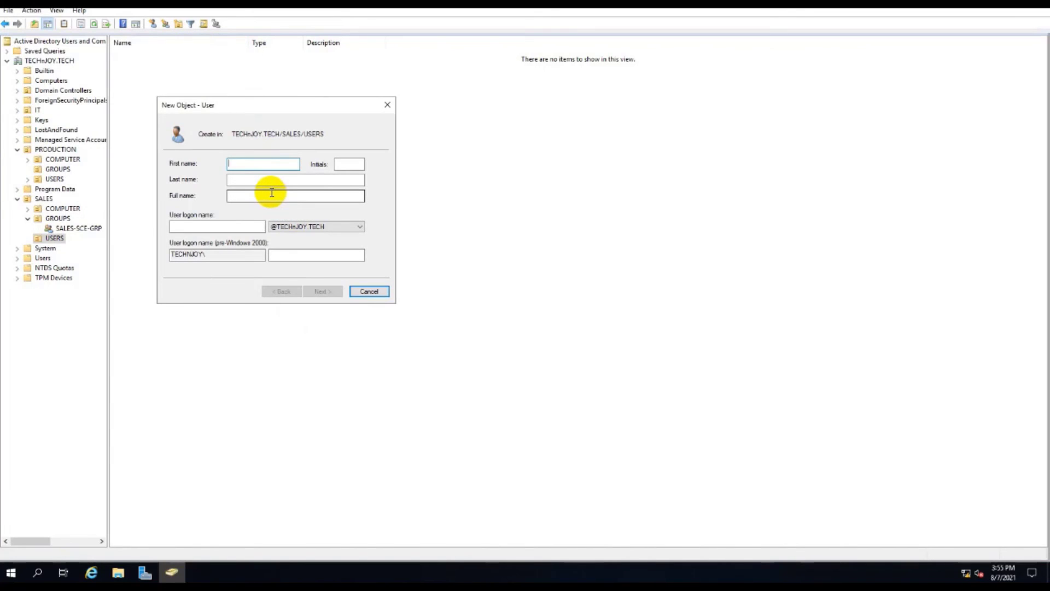
type("Sales")
key("Tab")
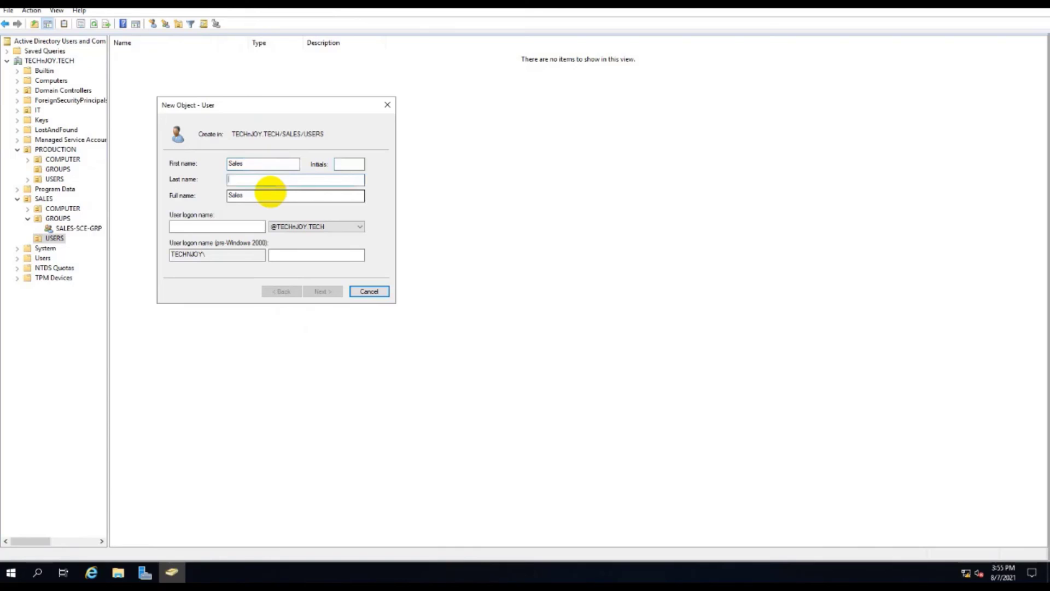
type("user")
Step: Set the new user's logon name to sales-user1 and continue to the password settings
left_click(202, 226)
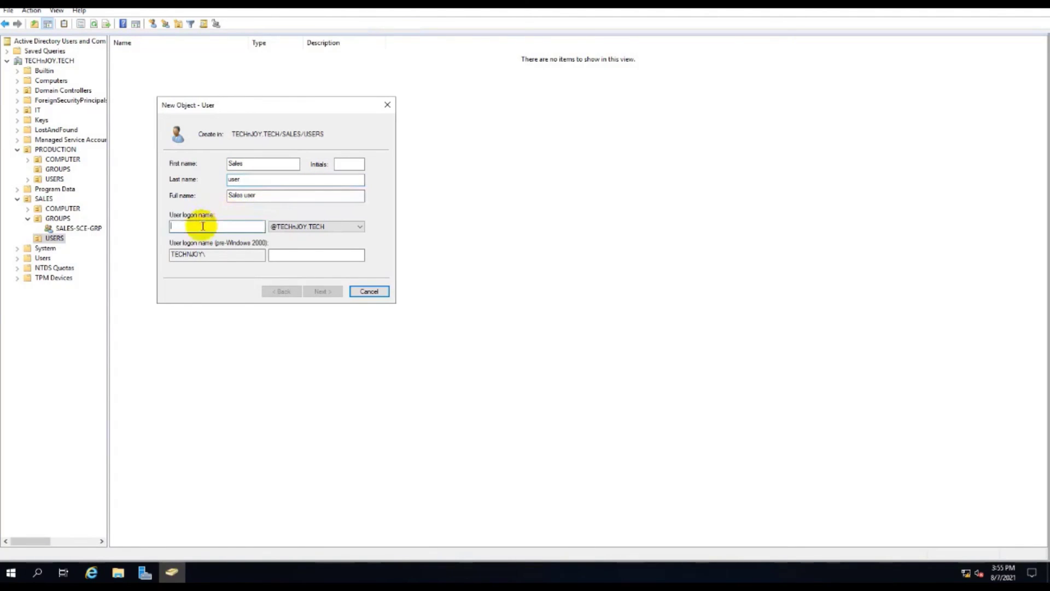
type("s")
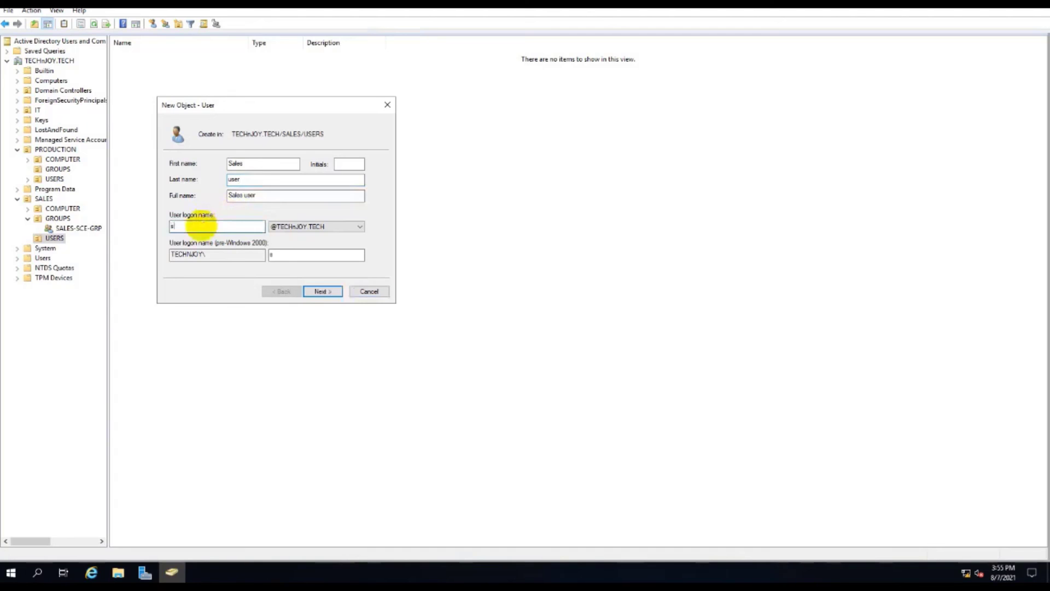
type("ales-user1")
left_click(326, 292)
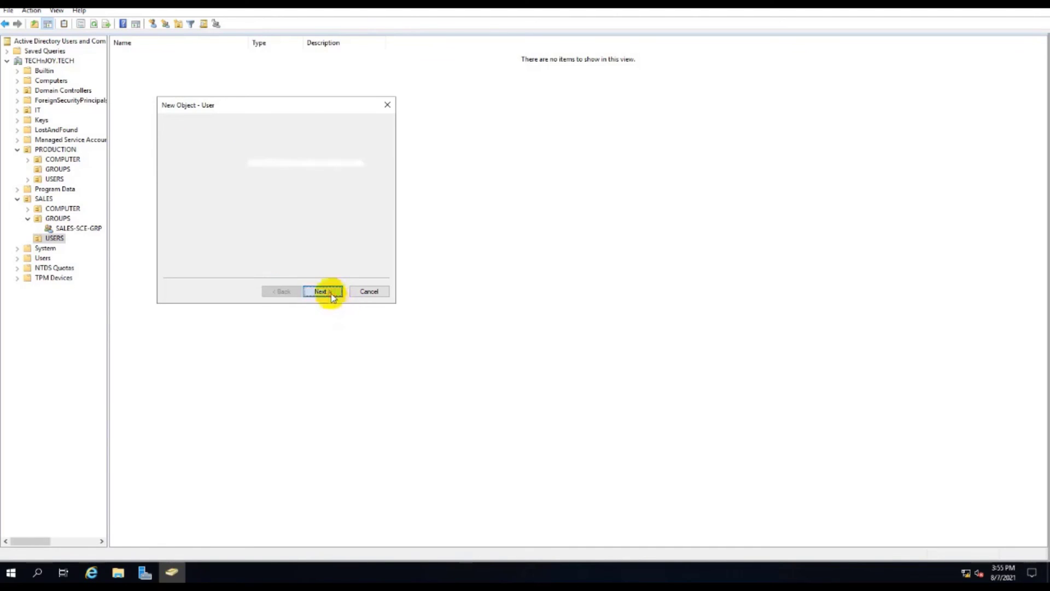
Step: Create the sales user with a confirmed account password that never expires and no forced password change at next logon
left_click(219, 226)
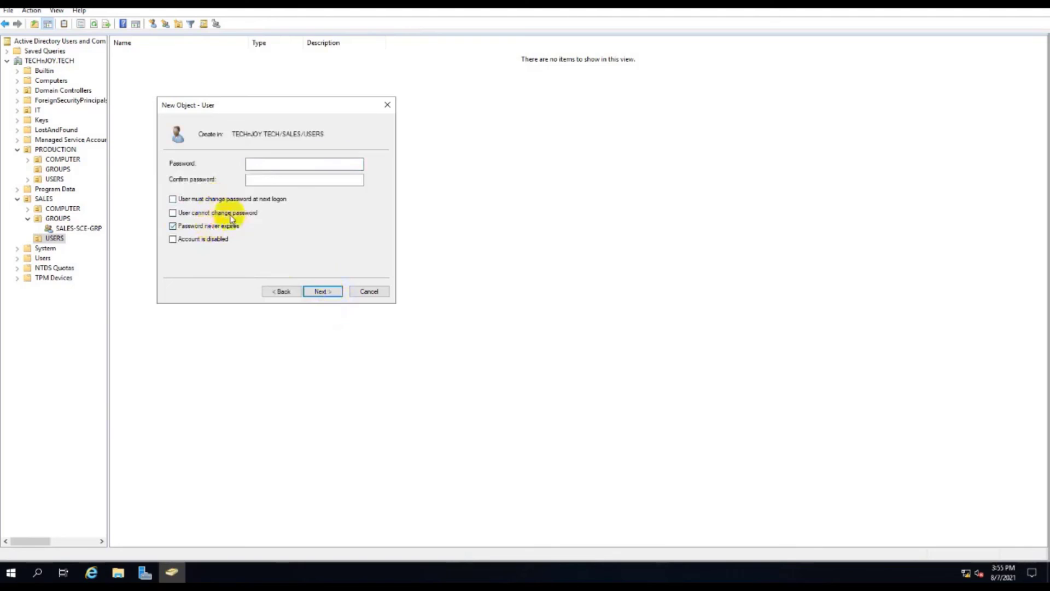
left_click(258, 167)
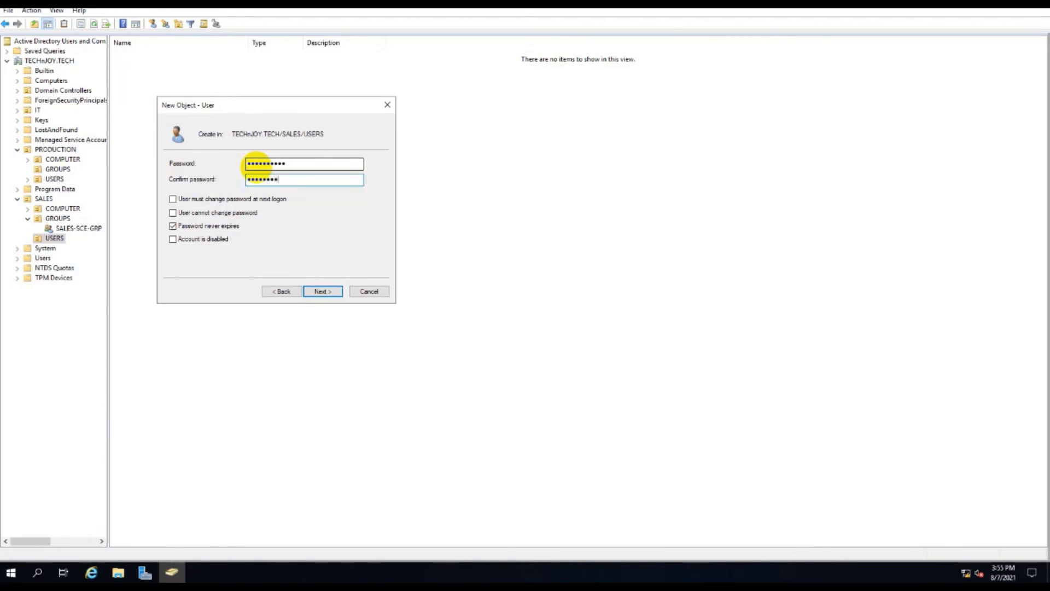
left_click(327, 292)
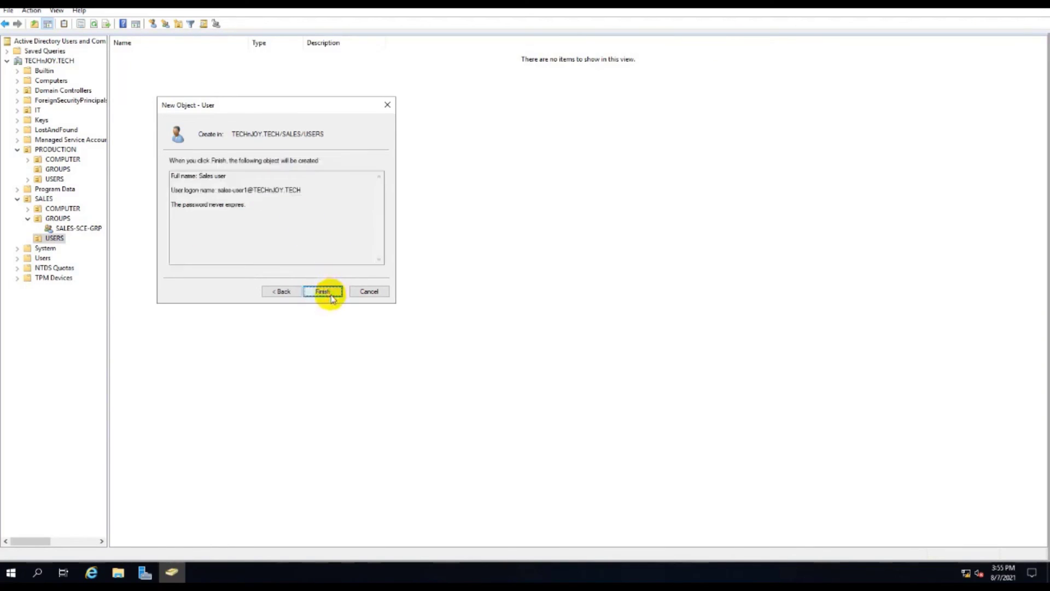
left_click(331, 295)
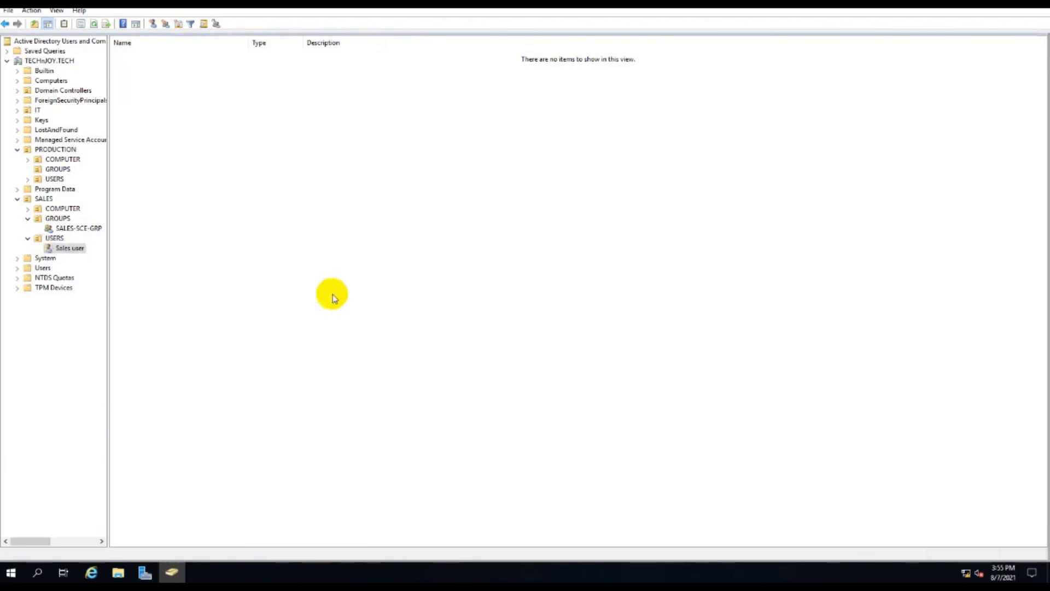
Step: Open the properties of Sales user in the SALES USERS unit and bring up its group memberships
left_click(53, 238)
left_click(140, 56)
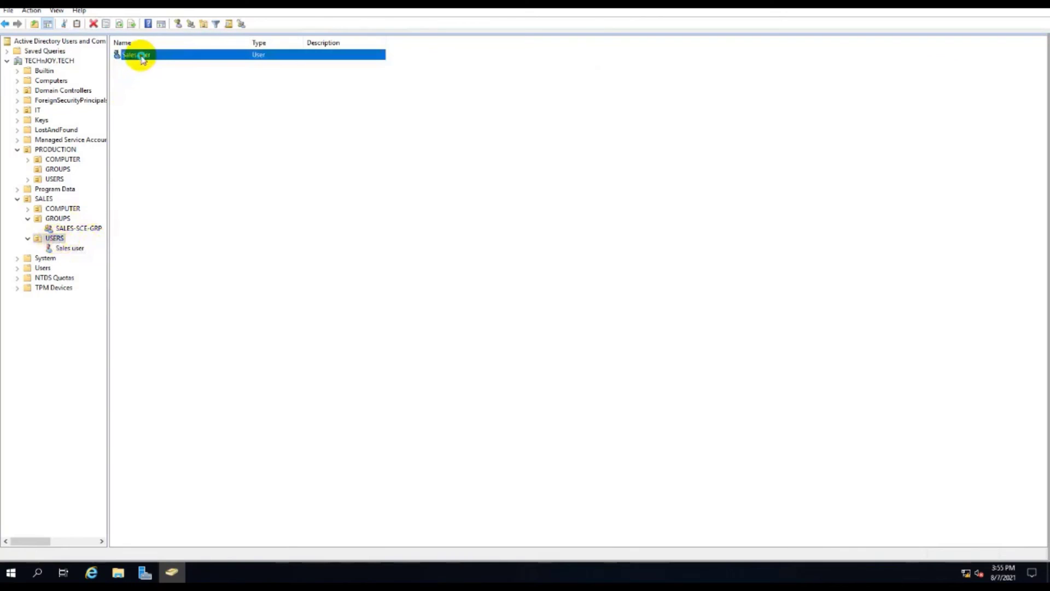
key("shift+F10")
left_click(195, 232)
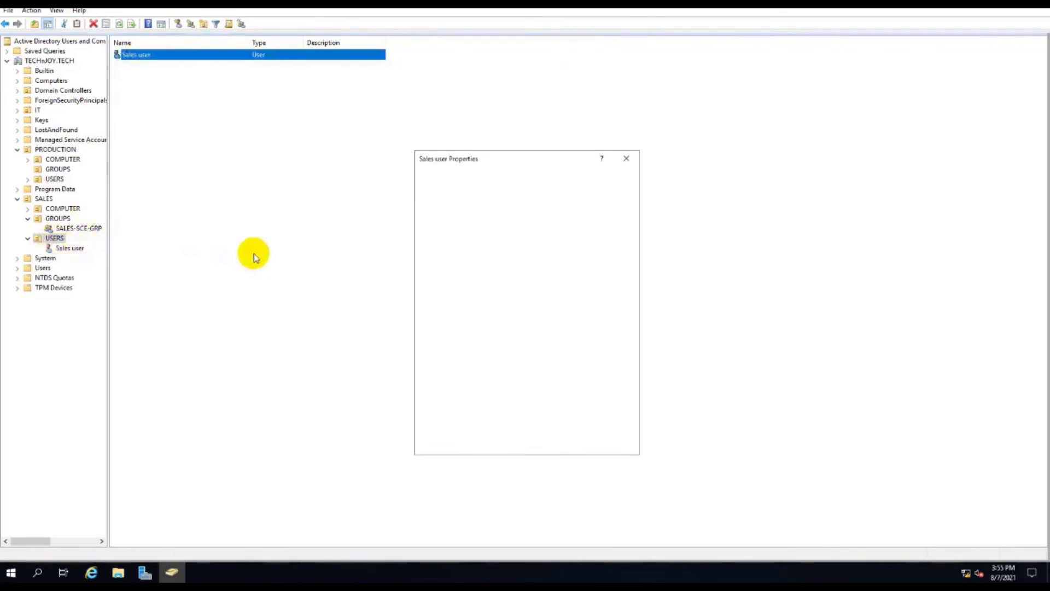
left_click(502, 207)
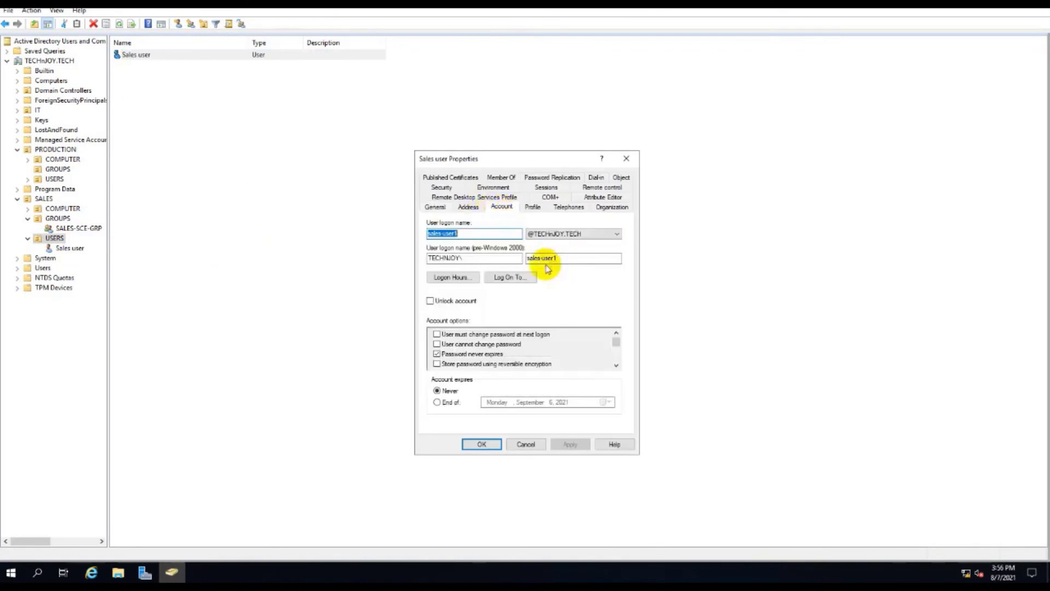
left_click(501, 177)
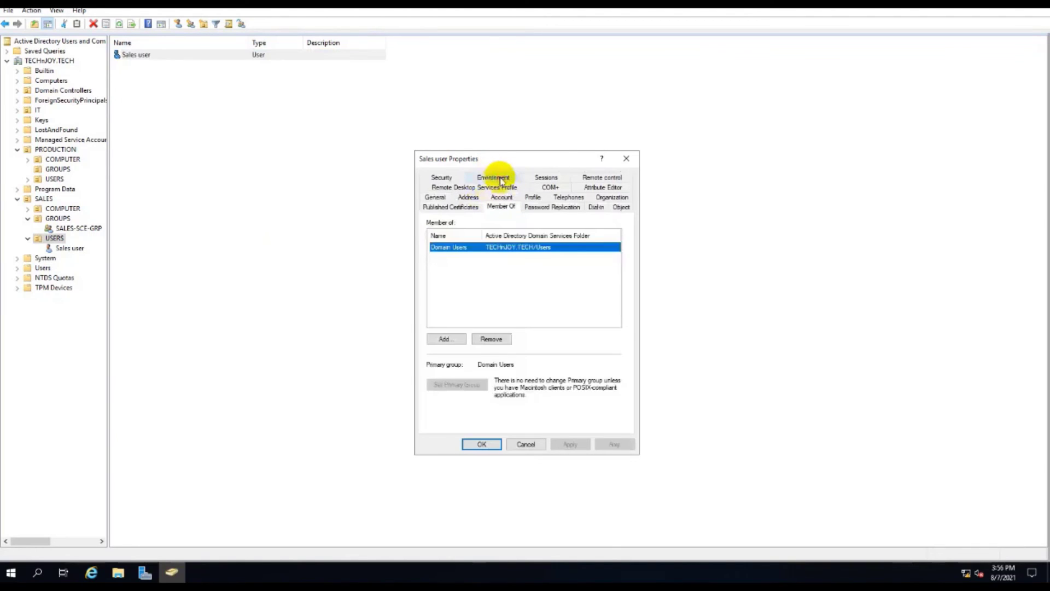
Step: Add Sales user to the SALES-SCE-GRP group, resolving the name from "sal", and save the membership
left_click(445, 339)
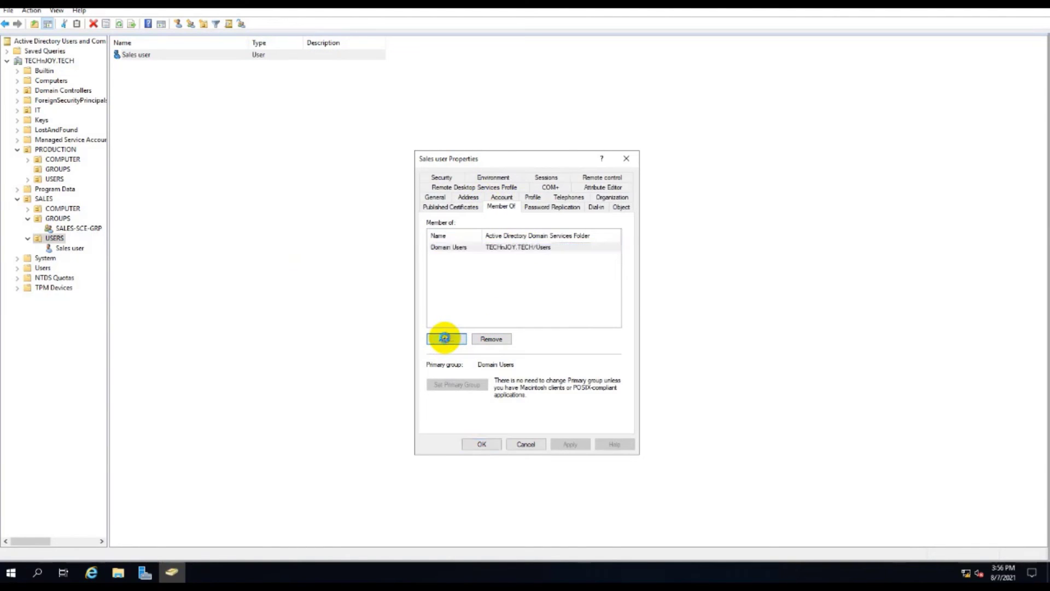
left_click_drag(500, 177, 743, 167)
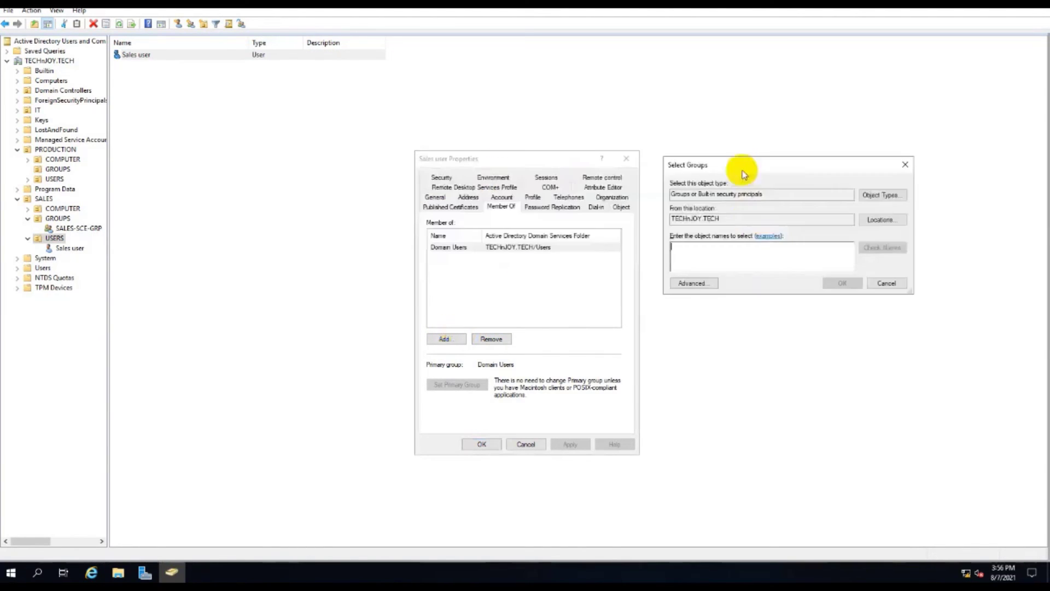
left_click(720, 255)
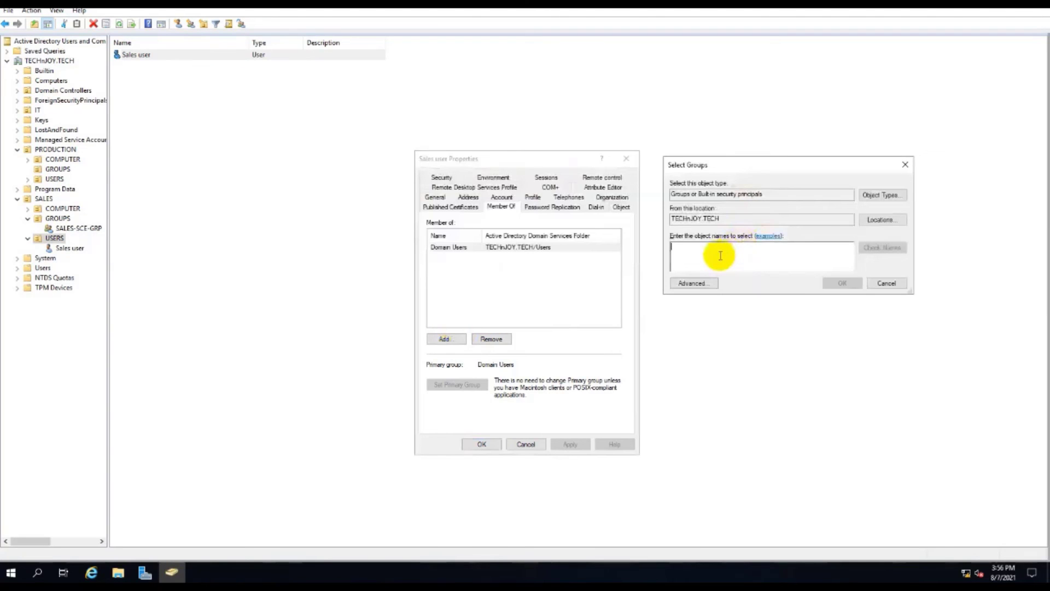
type("sal")
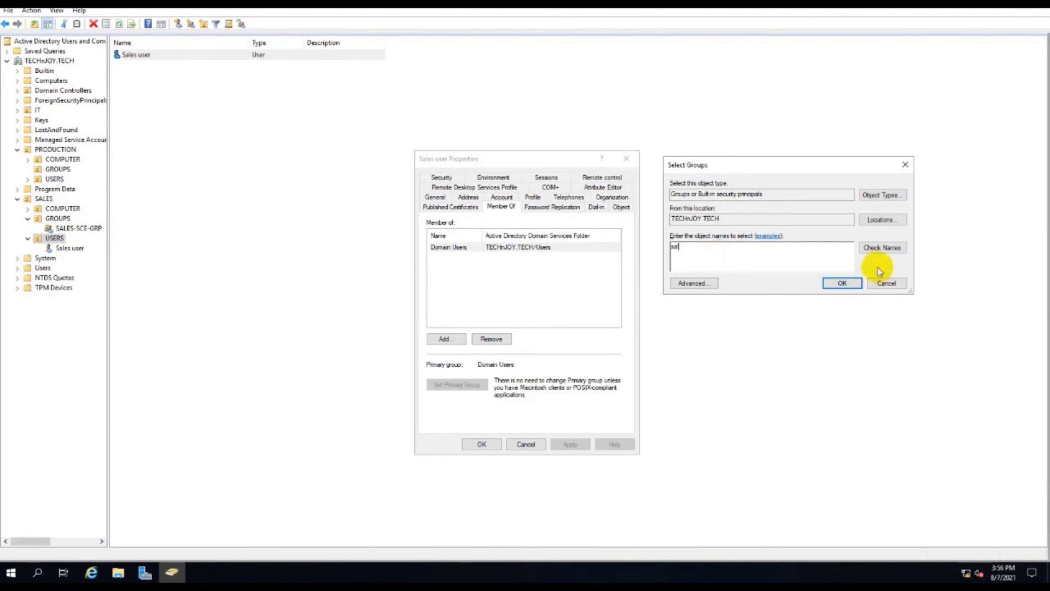
left_click(874, 249)
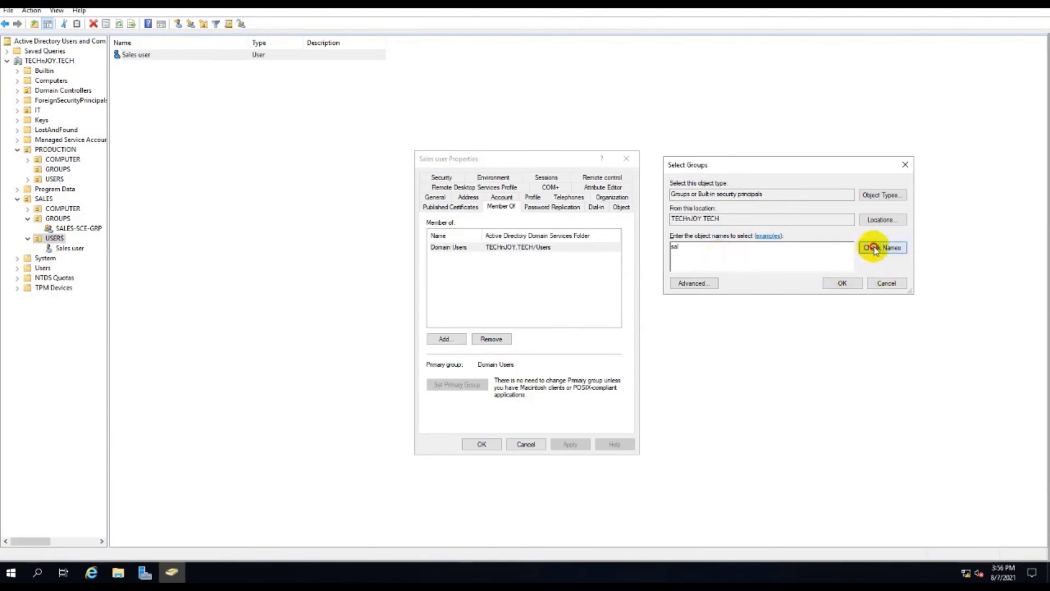
left_click(841, 283)
left_click(571, 444)
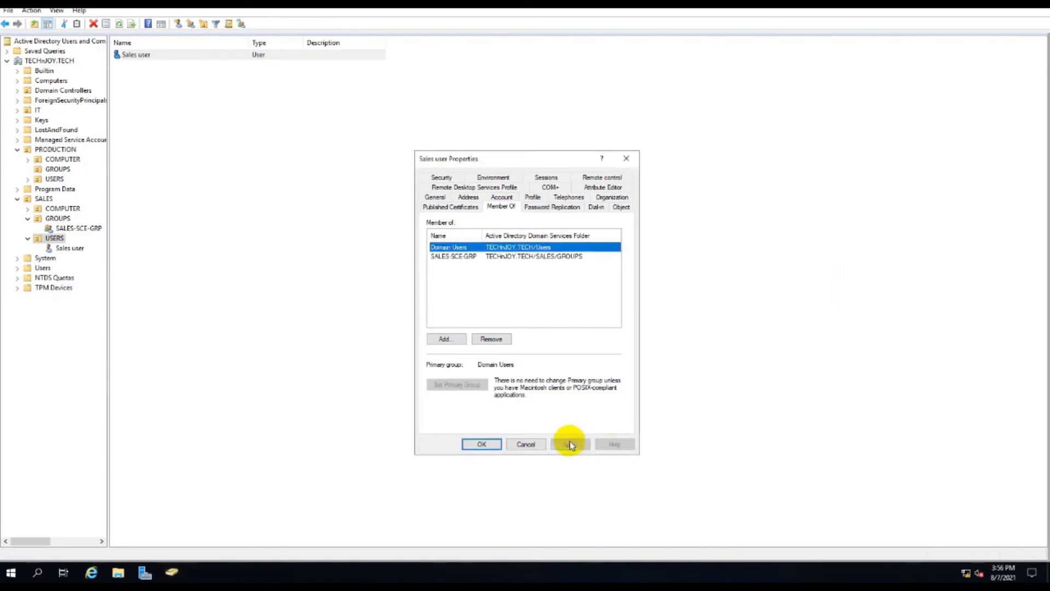
left_click(482, 444)
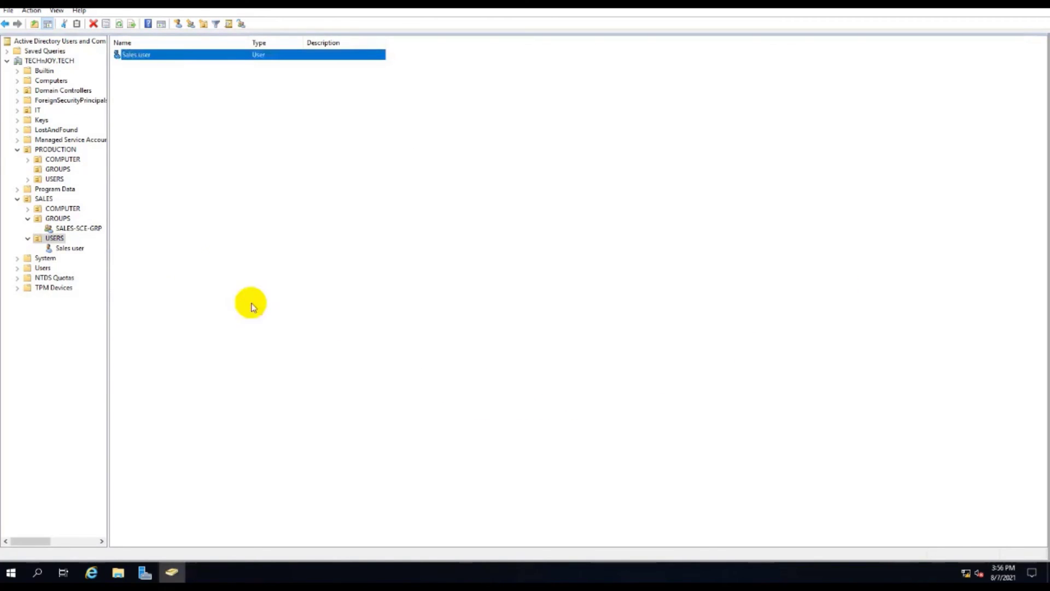
Step: Review the users in the PRODUCTION unit and the users and security group in the IT unit
left_click(54, 179)
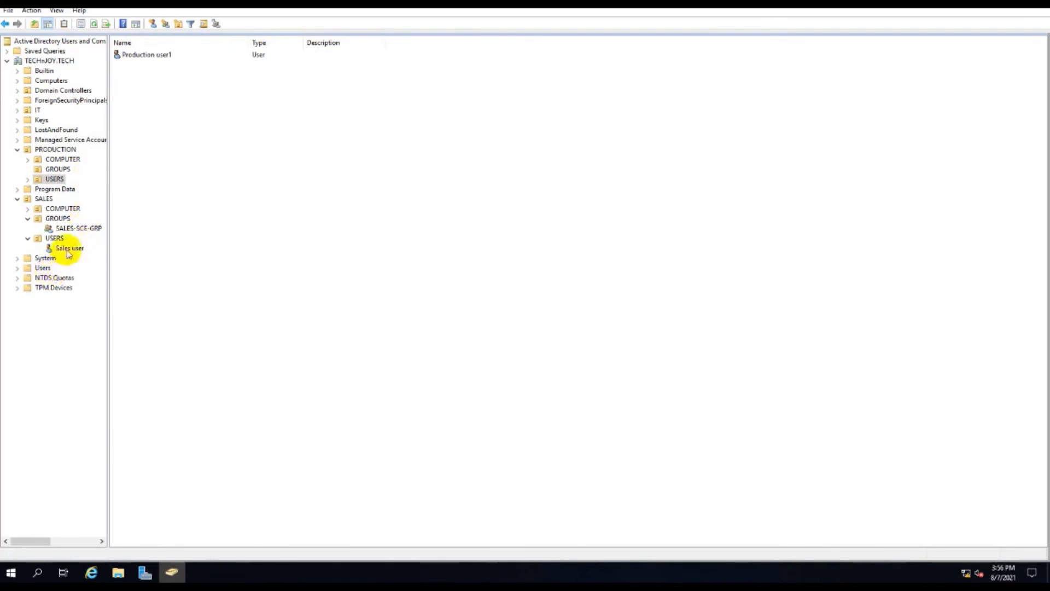
left_click(46, 181)
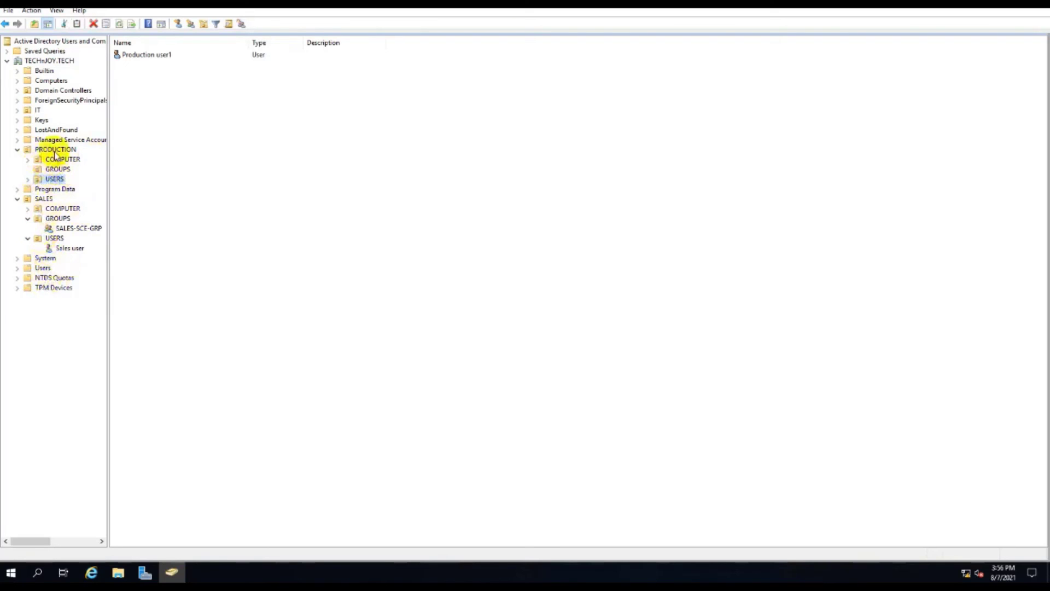
left_click(17, 110)
left_click(52, 139)
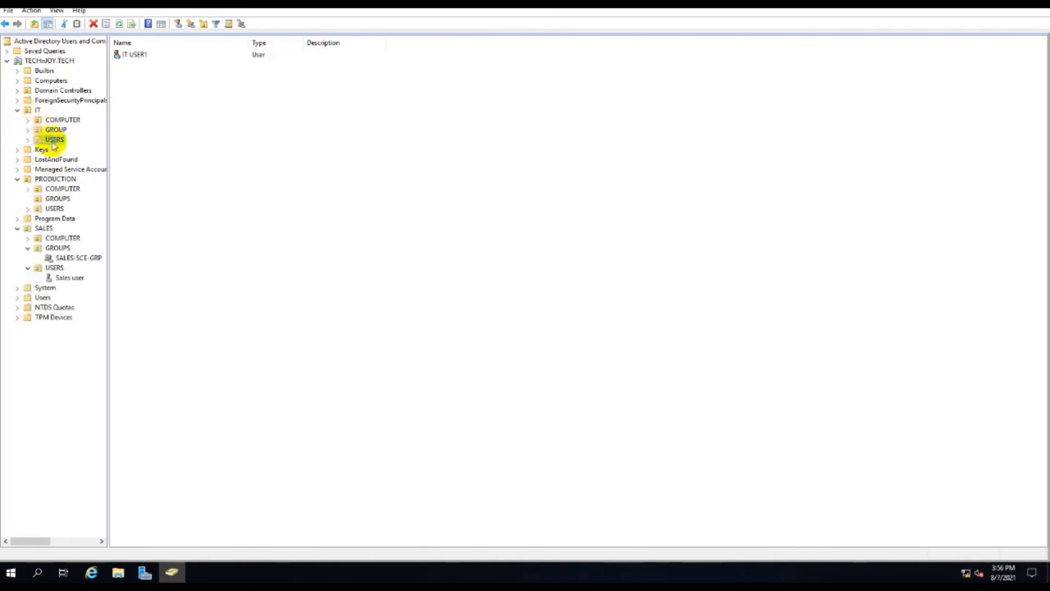
left_click(56, 130)
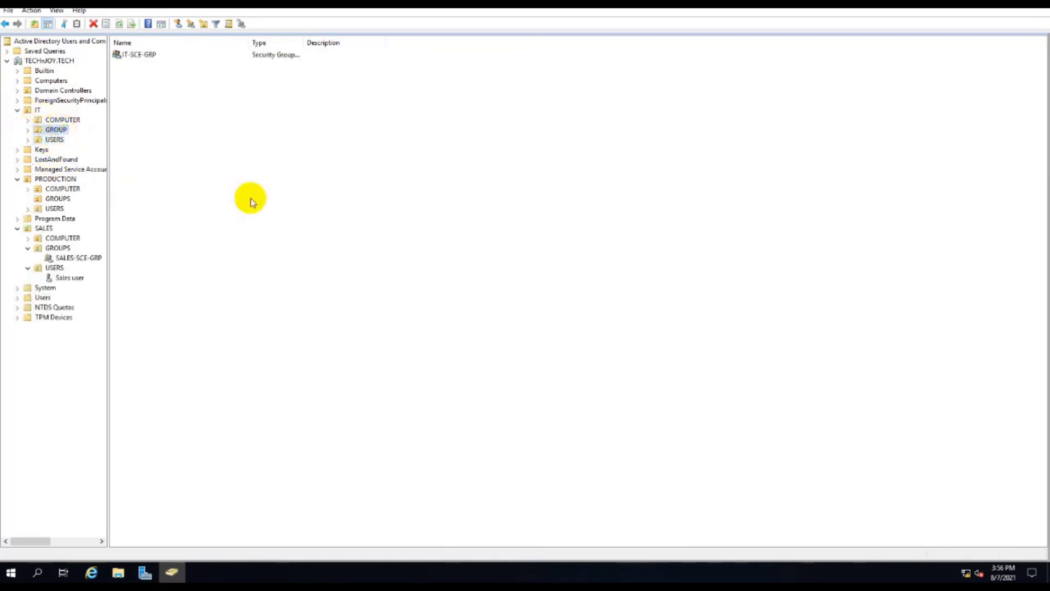
left_click(28, 131)
left_click(71, 139)
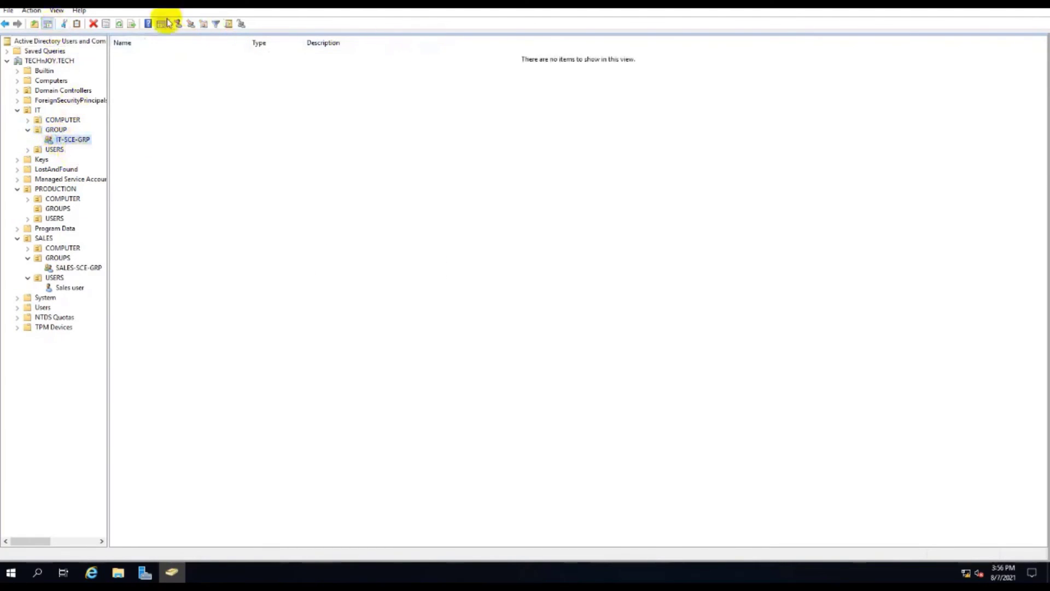
Step: Turn off Advanced Features for the directory view and refresh the domain's contents
left_click(57, 12)
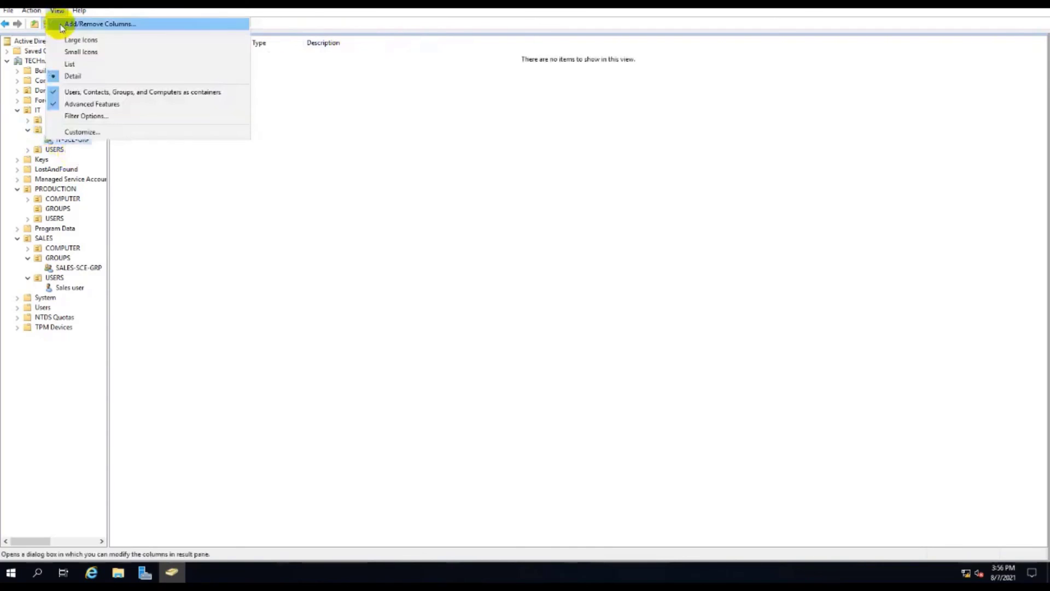
left_click(59, 104)
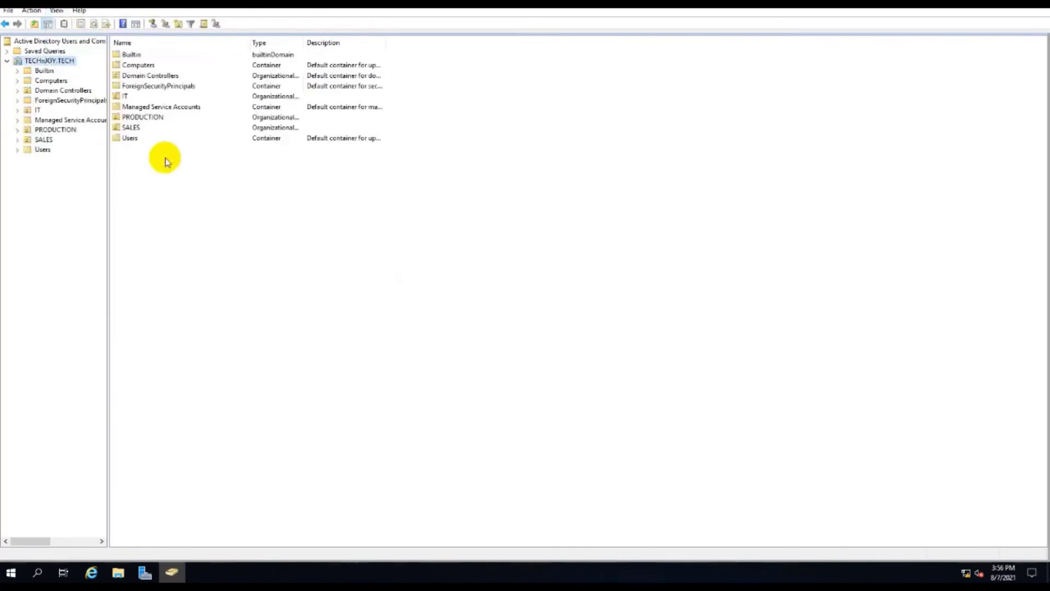
right_click(168, 207)
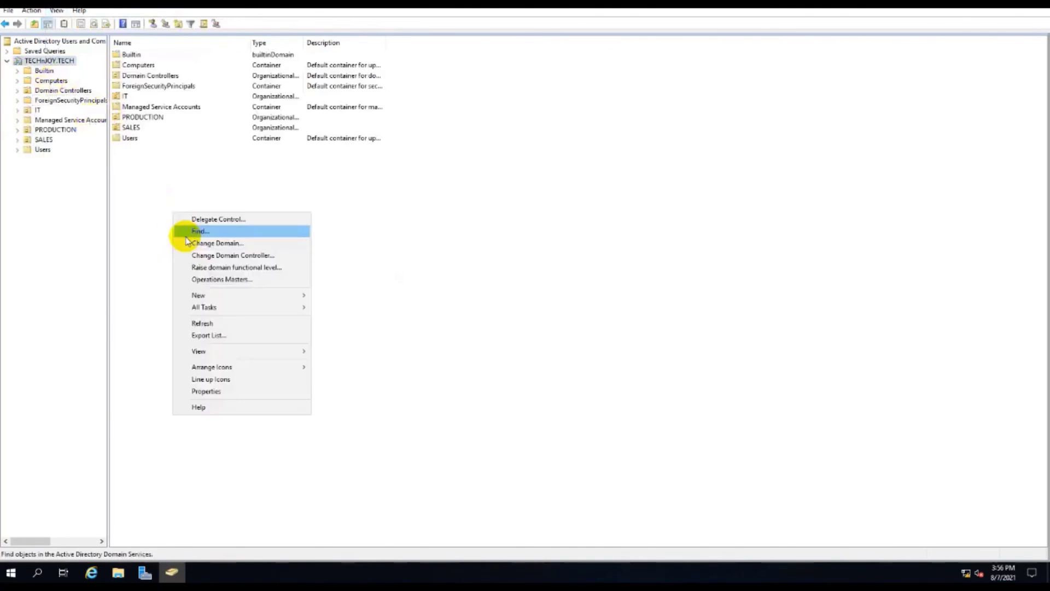
left_click(207, 323)
Step: Expand the IT unit and examine the accounts in its USERS unit
left_click(28, 110)
left_click(16, 110)
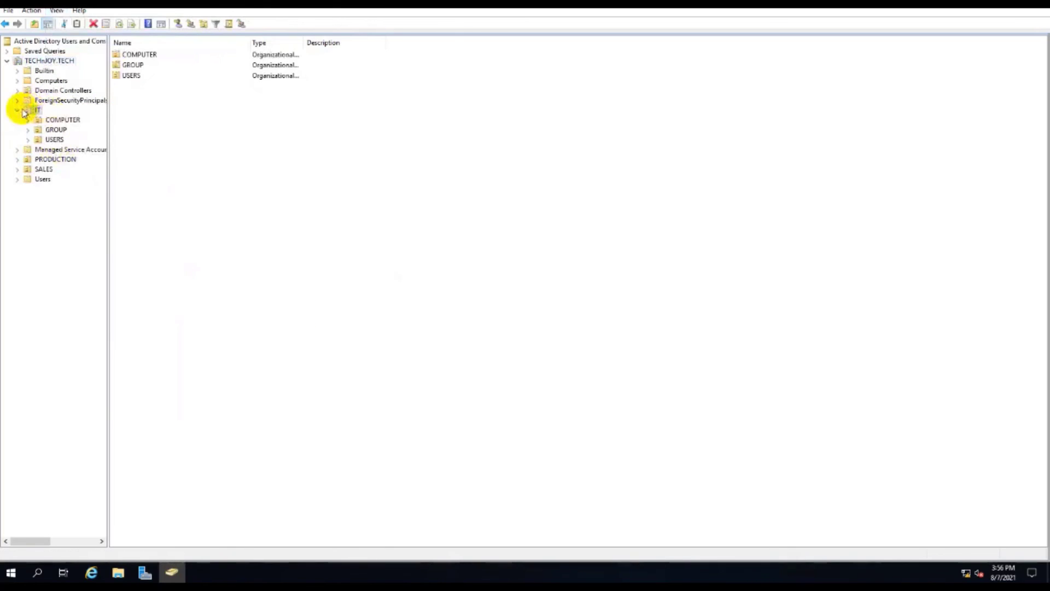
left_click(51, 140)
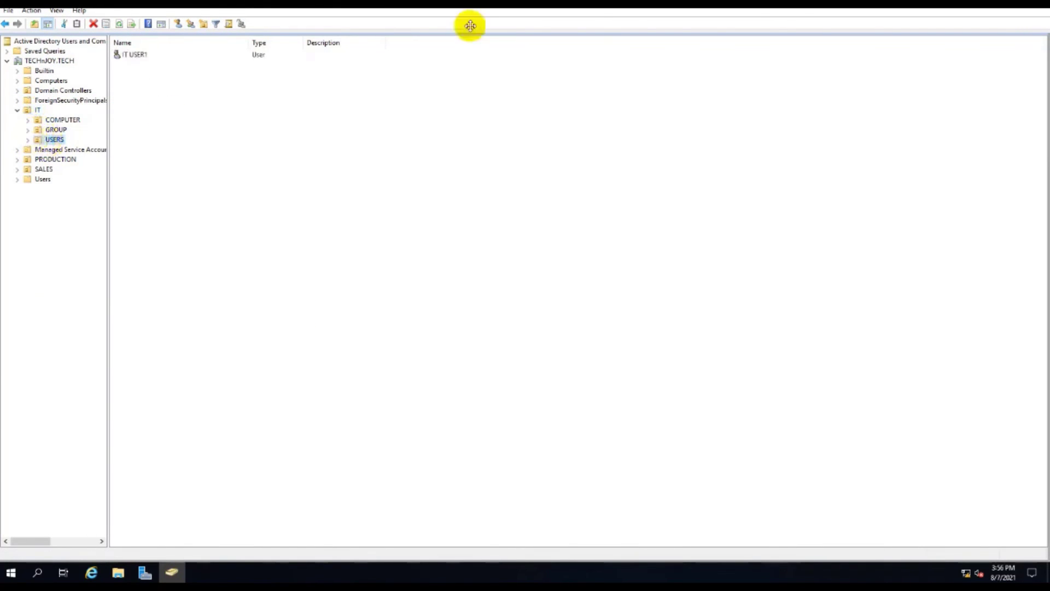